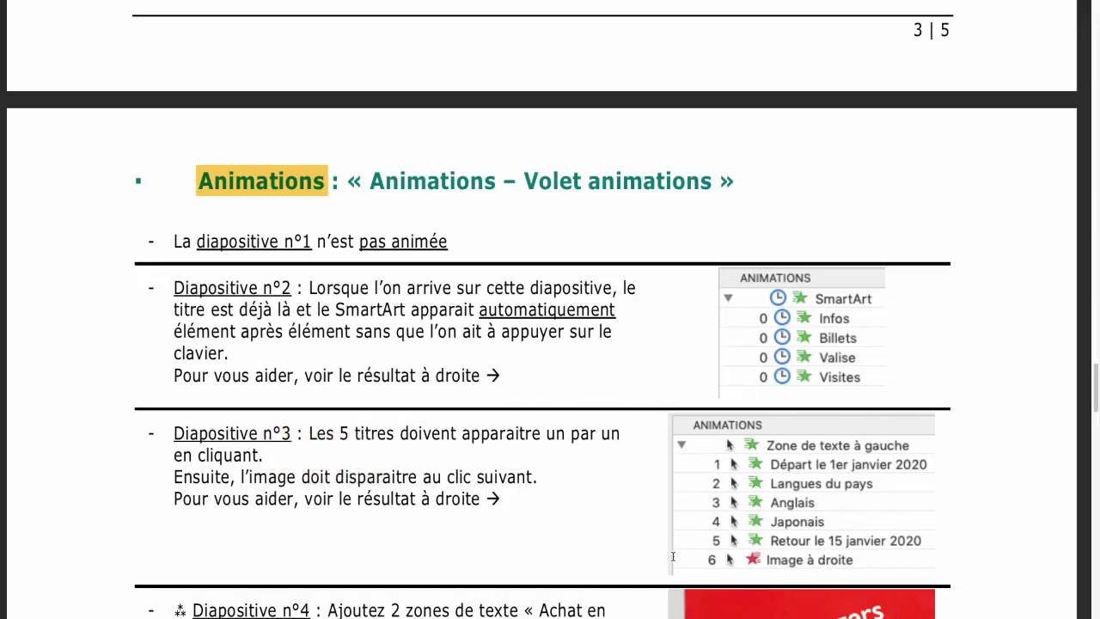
- Highlight 'n°3' in yellow in the PDF's Diapositive n°3 instruction line
left_click_drag(293, 433, 263, 433)
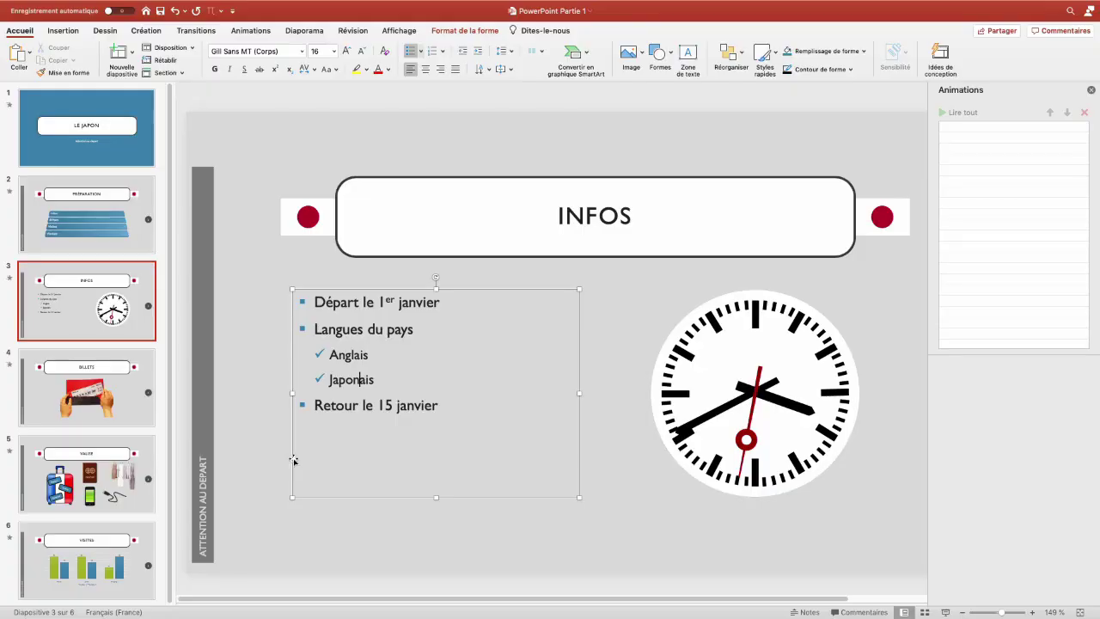
left_click(259, 457)
- Give slide 3's bullet list an Entrée brusque entrance, expand it per bullet in the Animation pane, and preview it
left_click(354, 355)
left_click(250, 30)
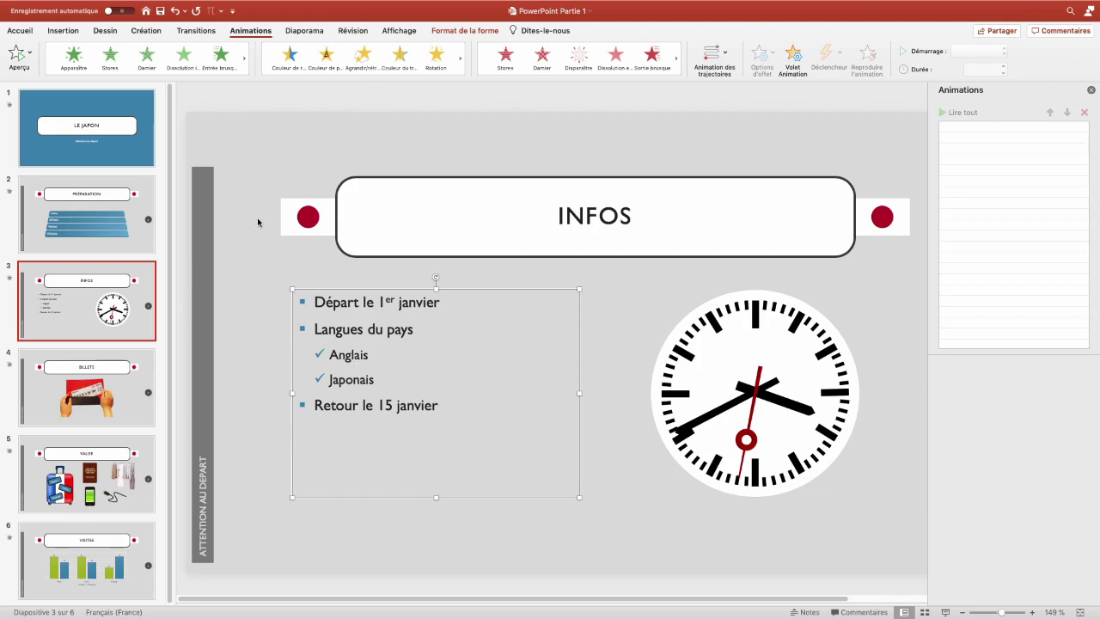
left_click(221, 54)
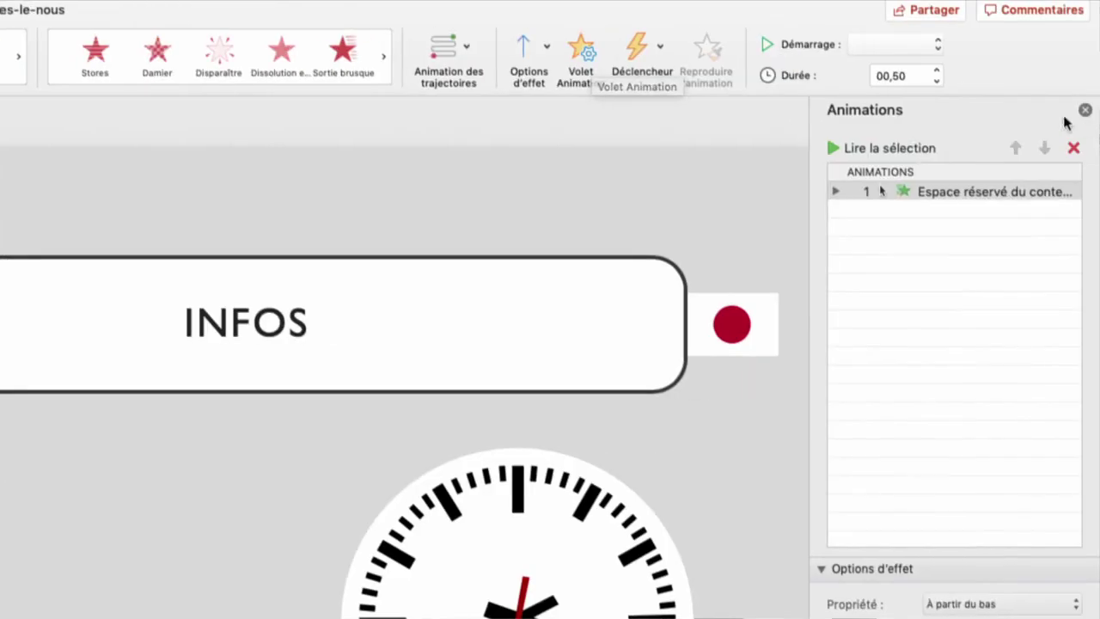
left_click(585, 57)
left_click(585, 57)
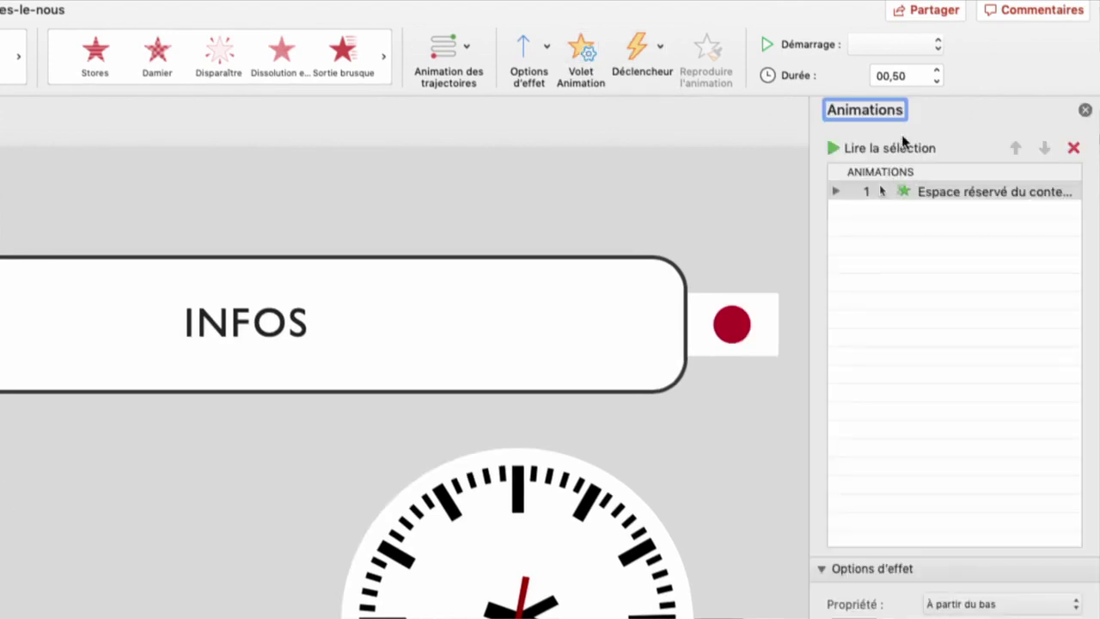
left_click(836, 191)
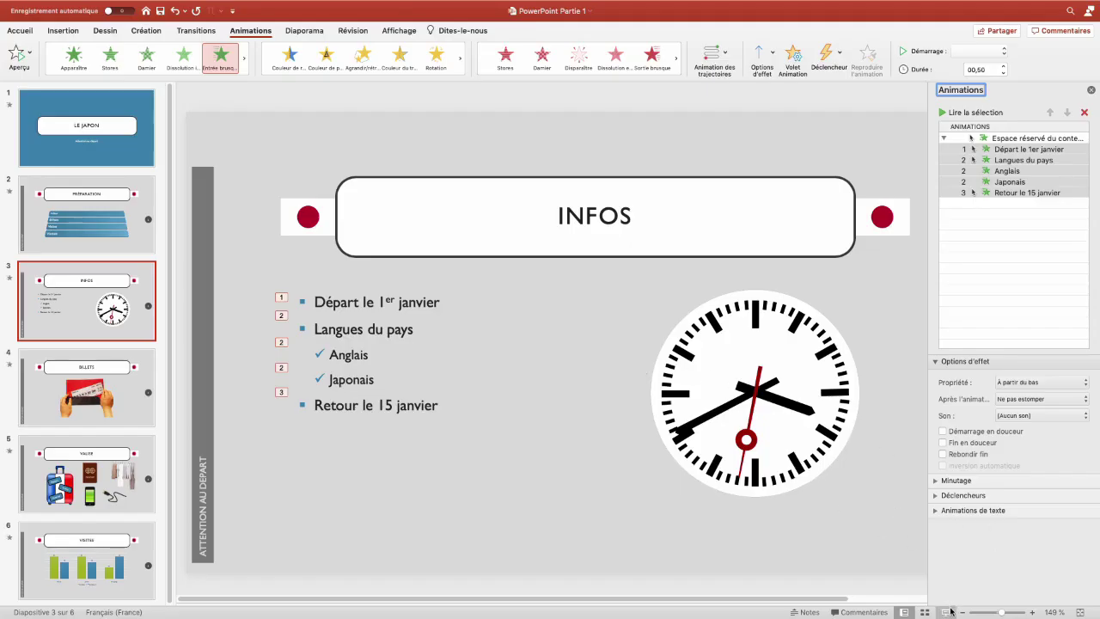
left_click(947, 612)
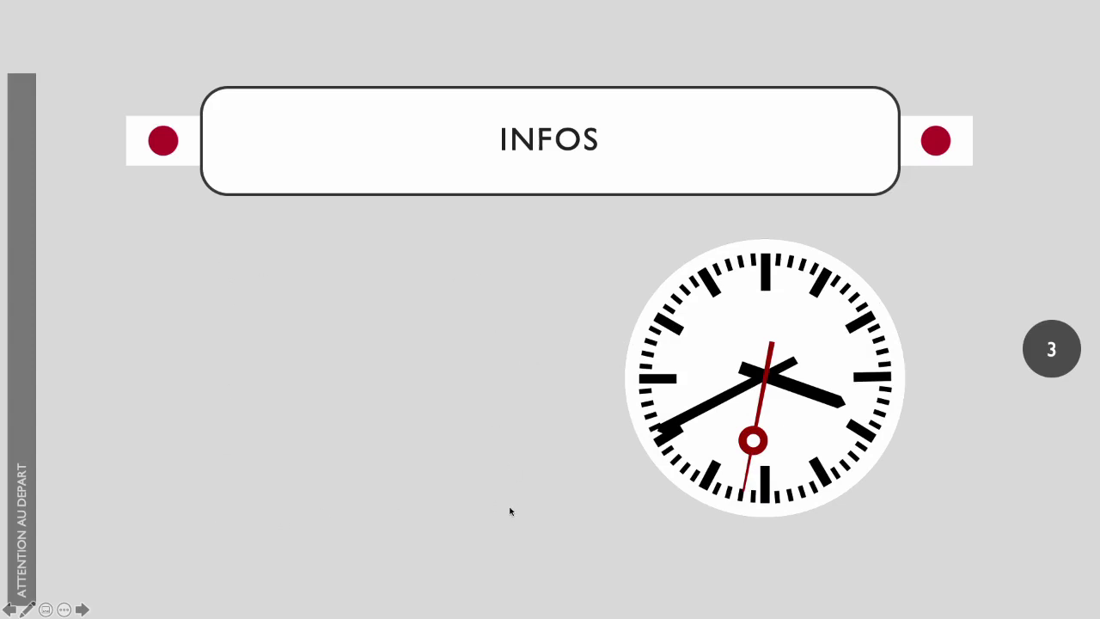
left_click(618, 255)
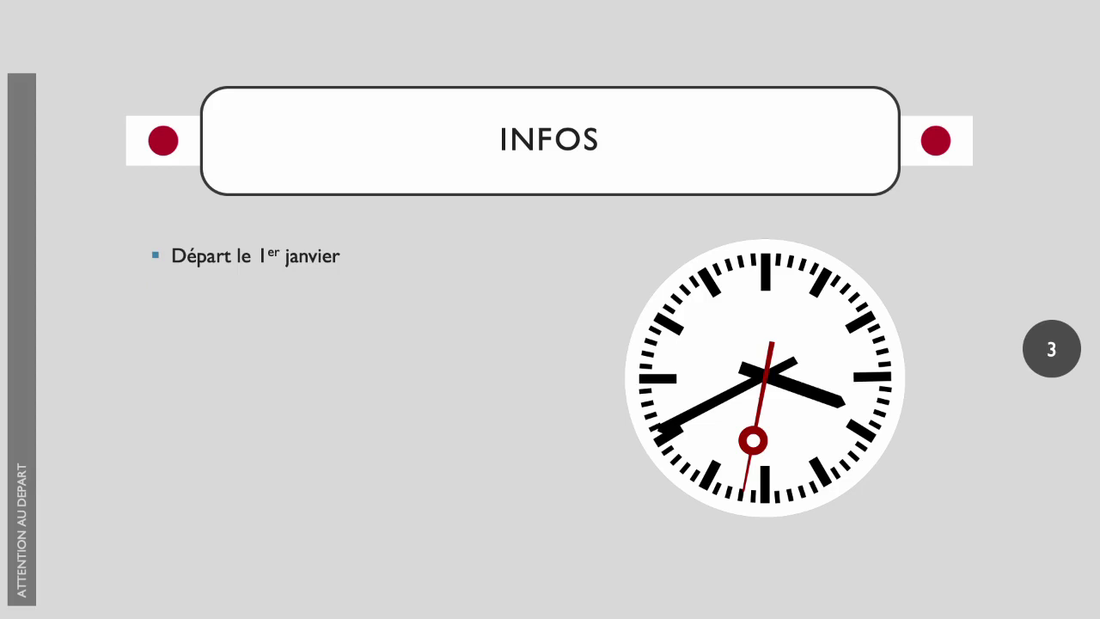
key("space")
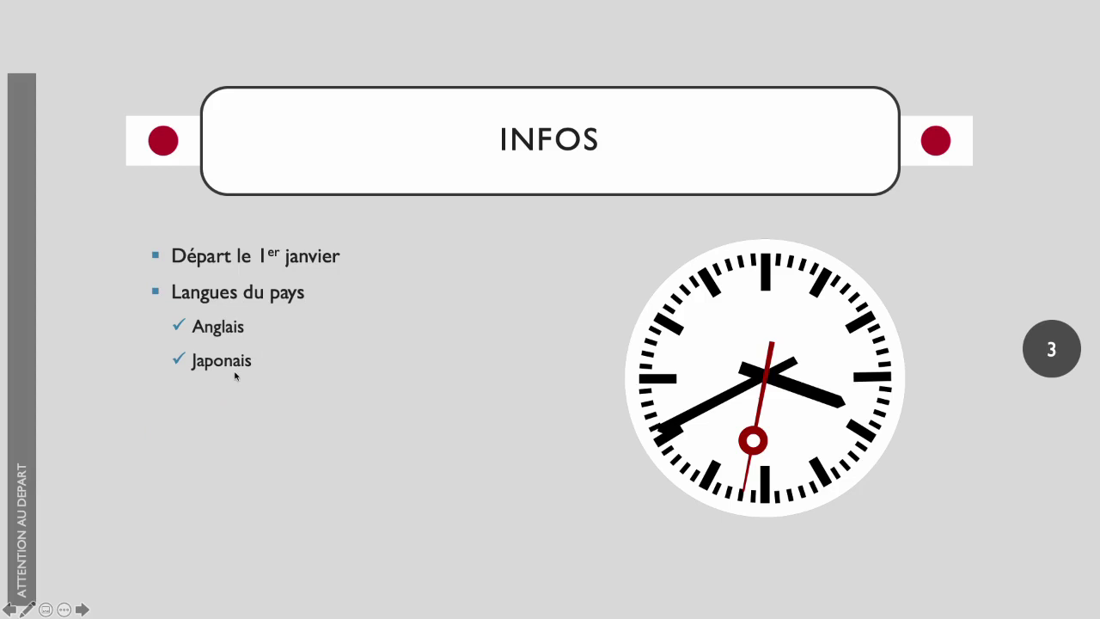
key("space")
key("Escape")
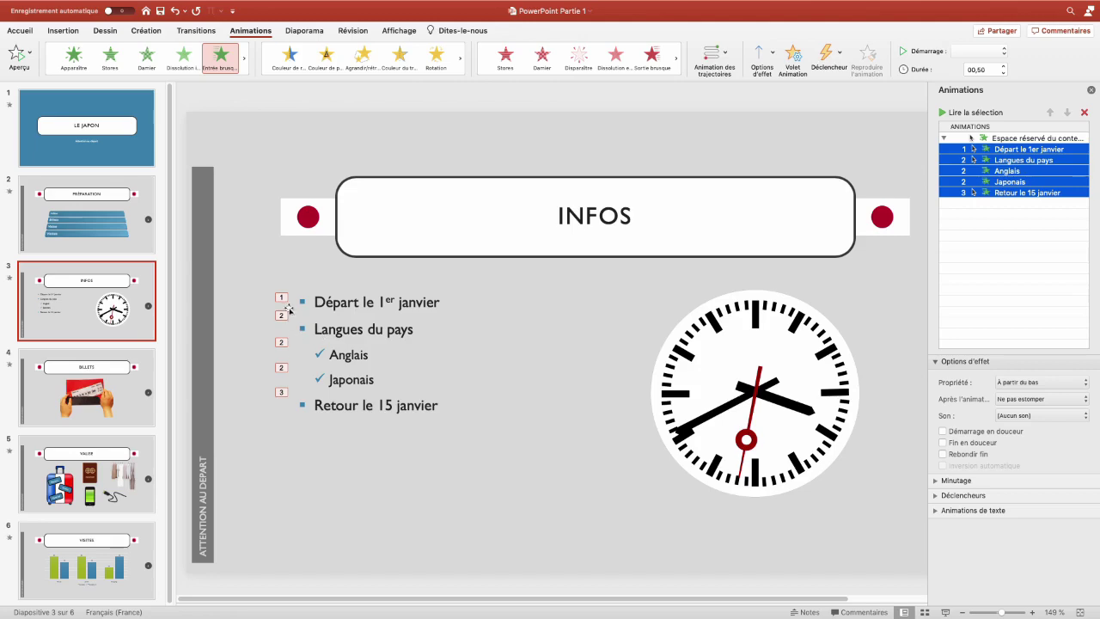
- Set the Anglais and Japonais bullet animations to start Au clic, so the bullets play in steps 1–5
left_click(284, 404)
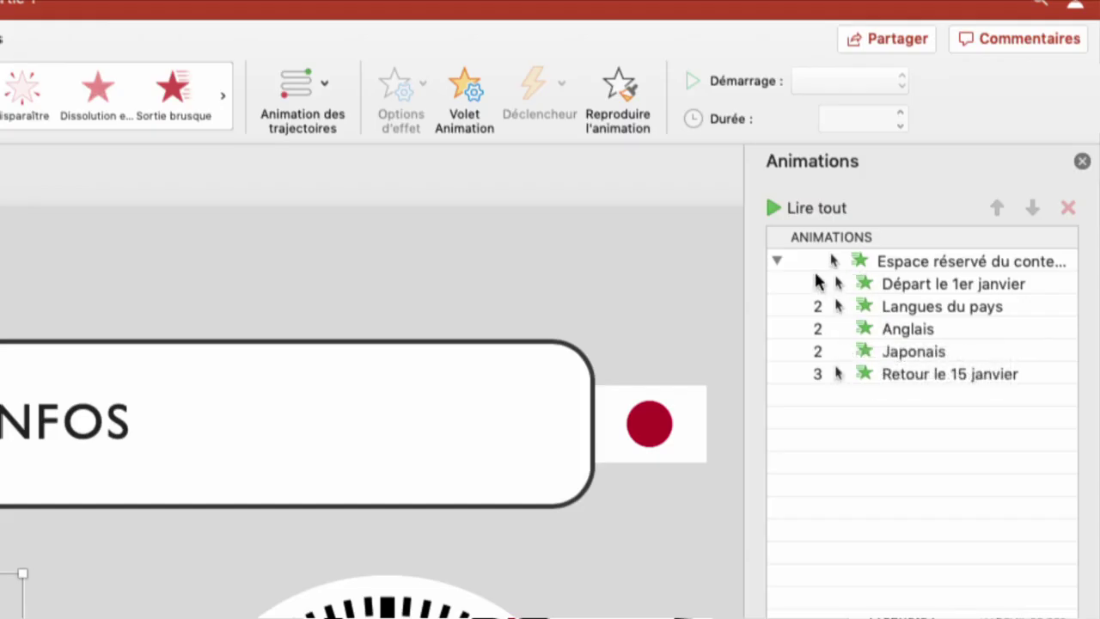
mouse_move(903, 329)
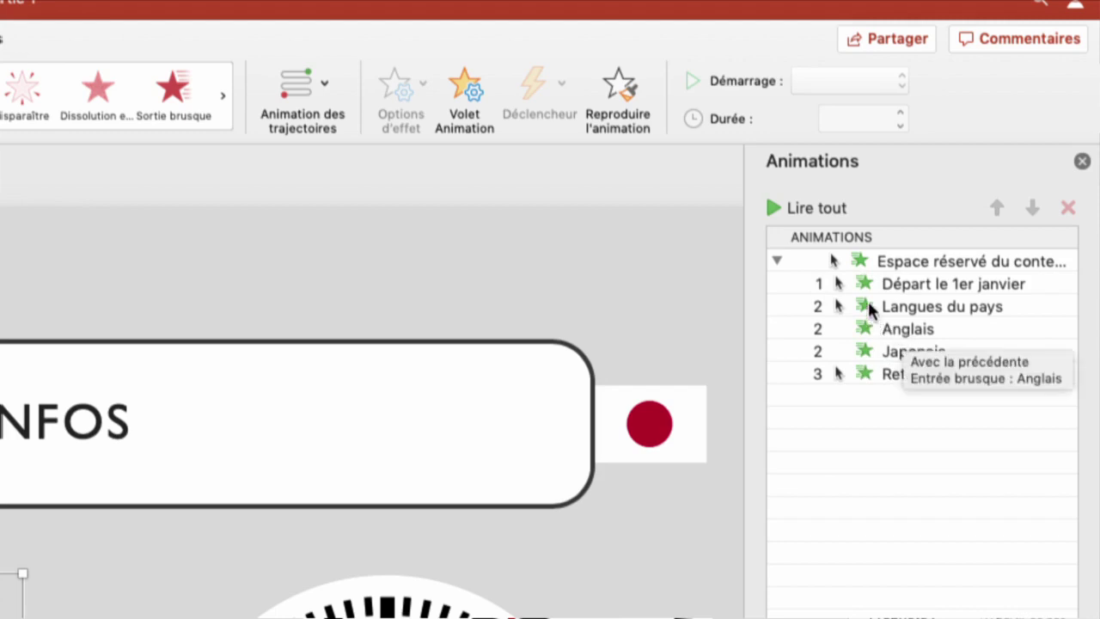
mouse_move(870, 308)
left_click(877, 332)
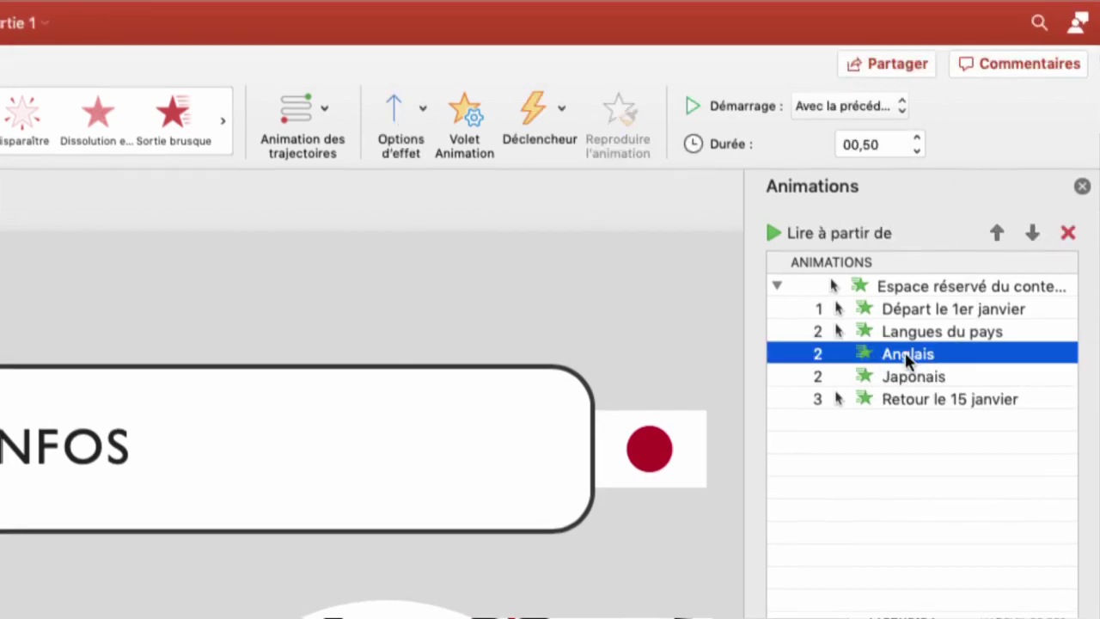
mouse_move(905, 352)
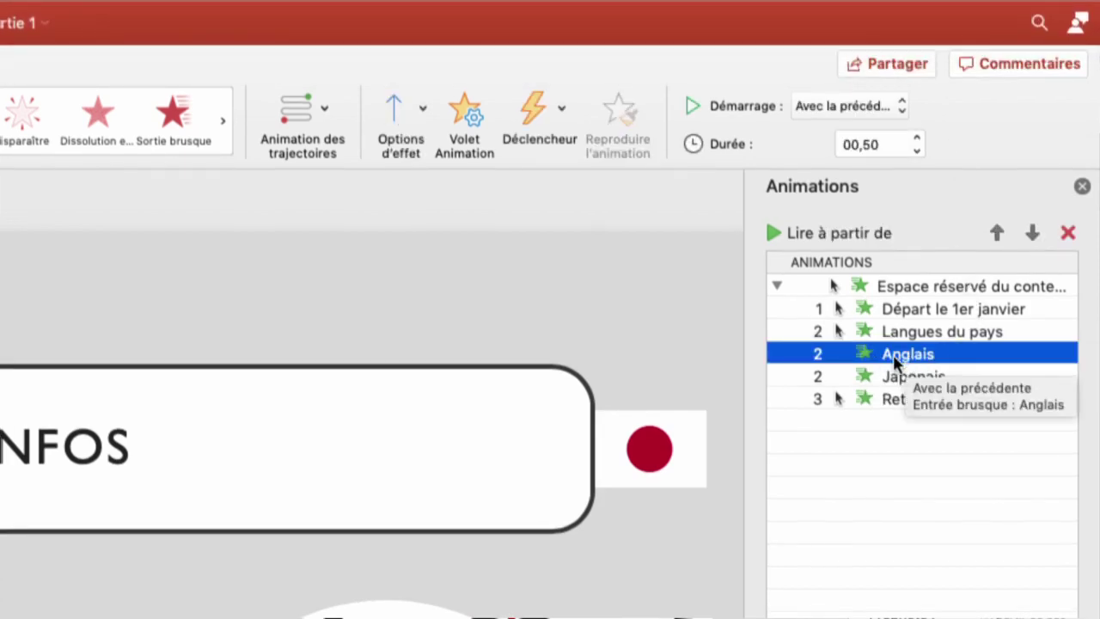
left_click(816, 107)
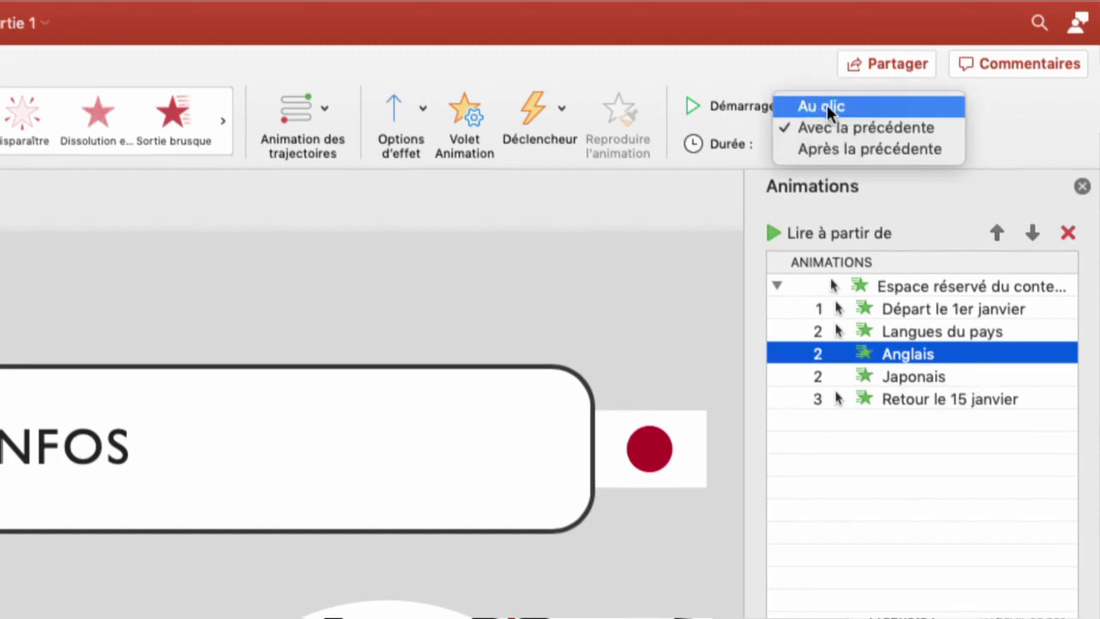
left_click(827, 110)
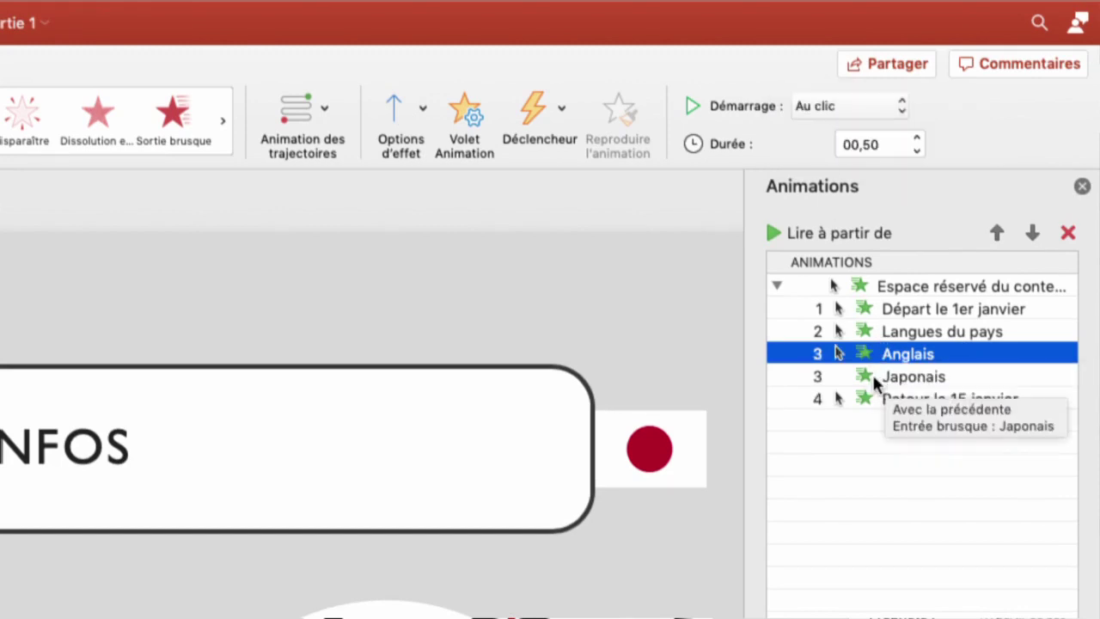
left_click(870, 376)
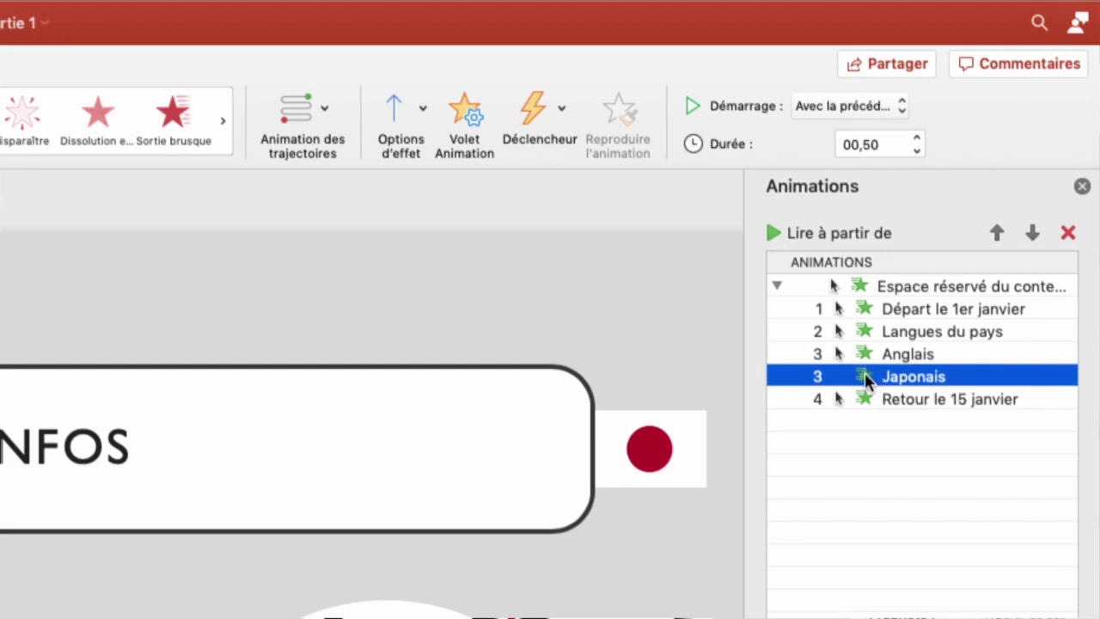
left_click(850, 106)
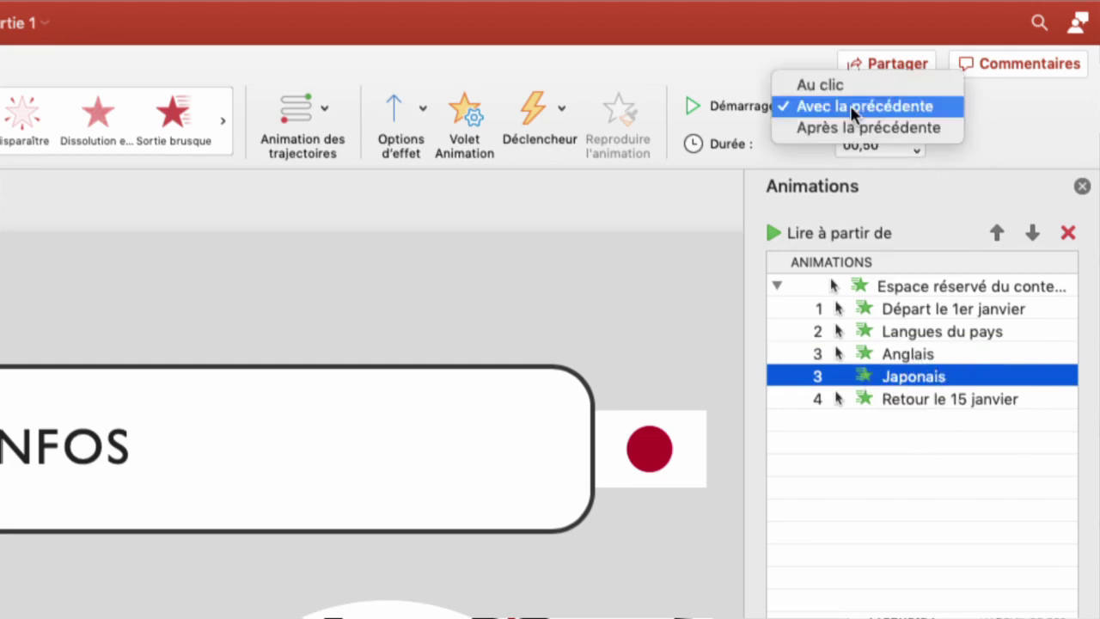
left_click(842, 89)
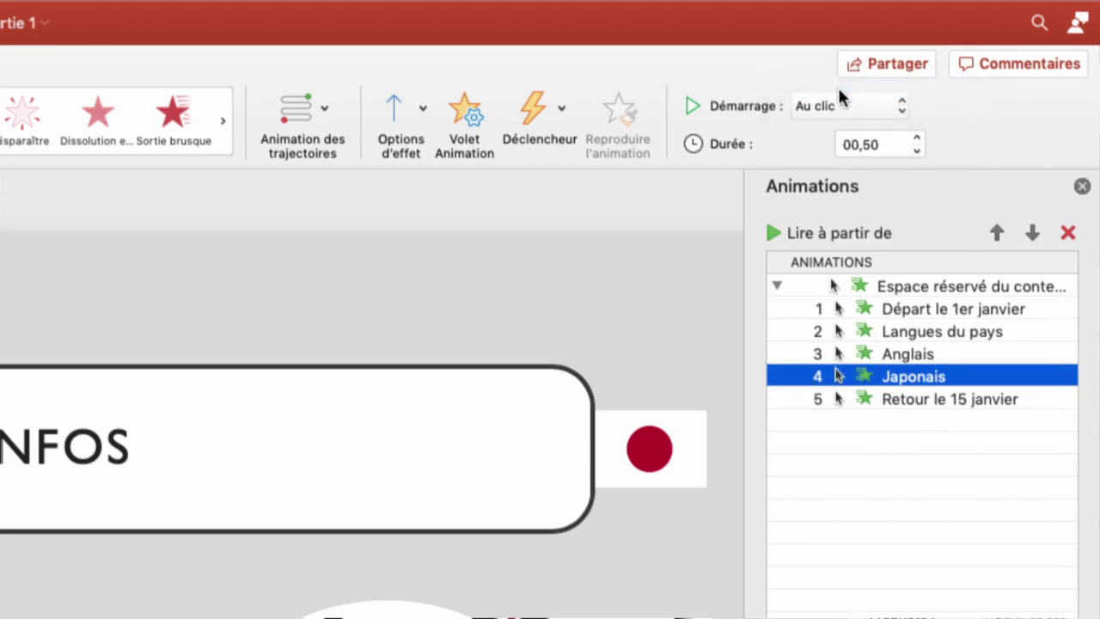
mouse_move(825, 315)
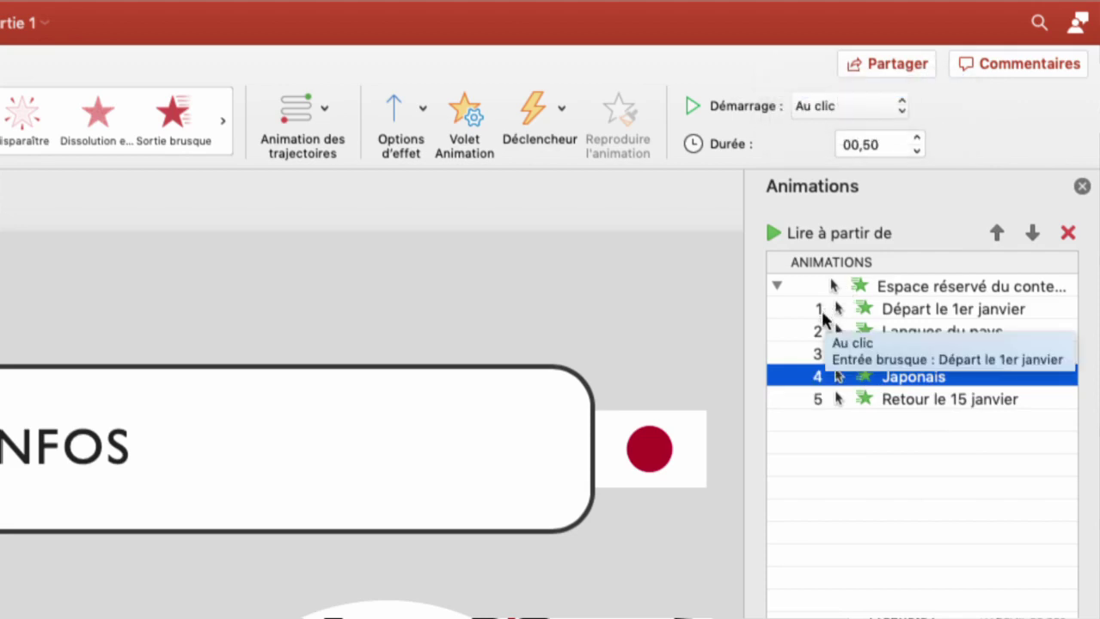
key("ctrl+a")
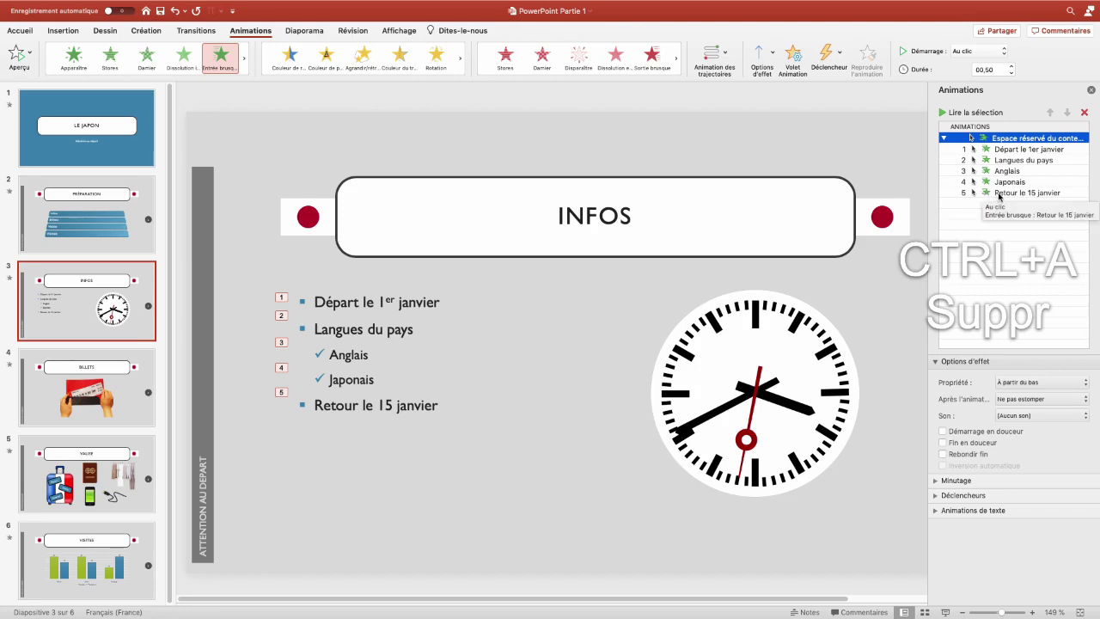
- Delete all of slide 3's animations and reapply Entrée brusque Au clic to the bullet text box, expanded per bullet
key("ctrl+a")
key("Delete")
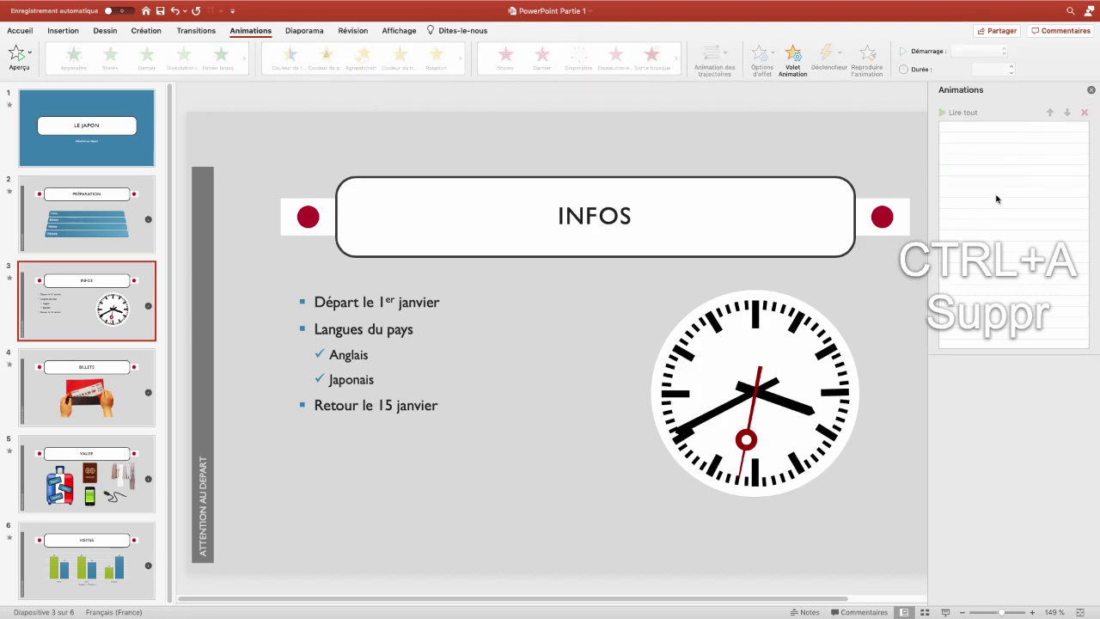
left_click(368, 356)
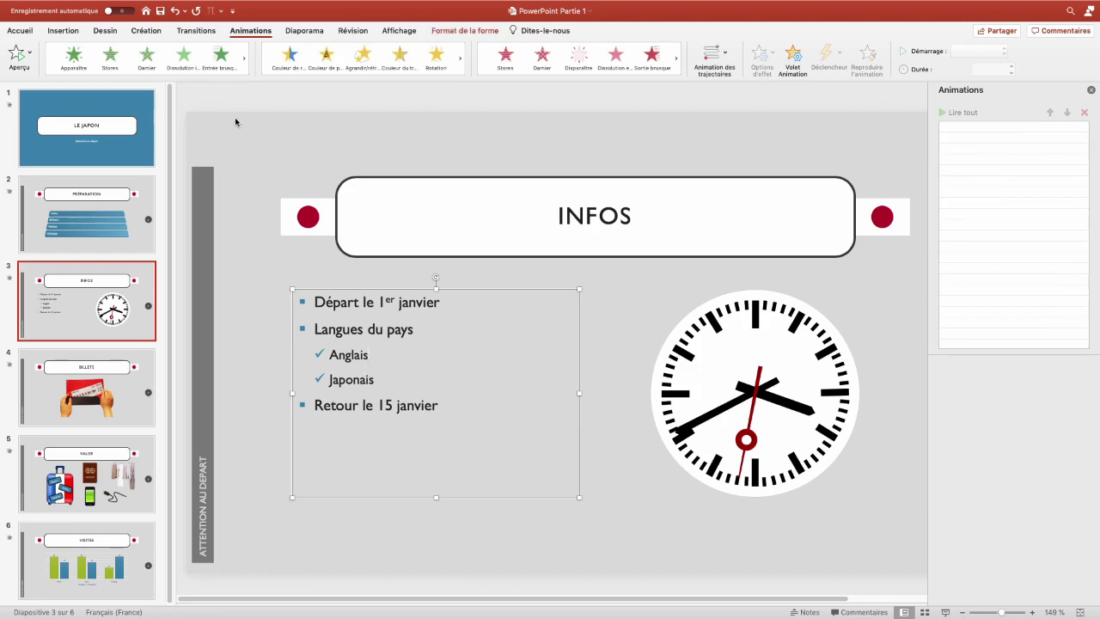
left_click(219, 57)
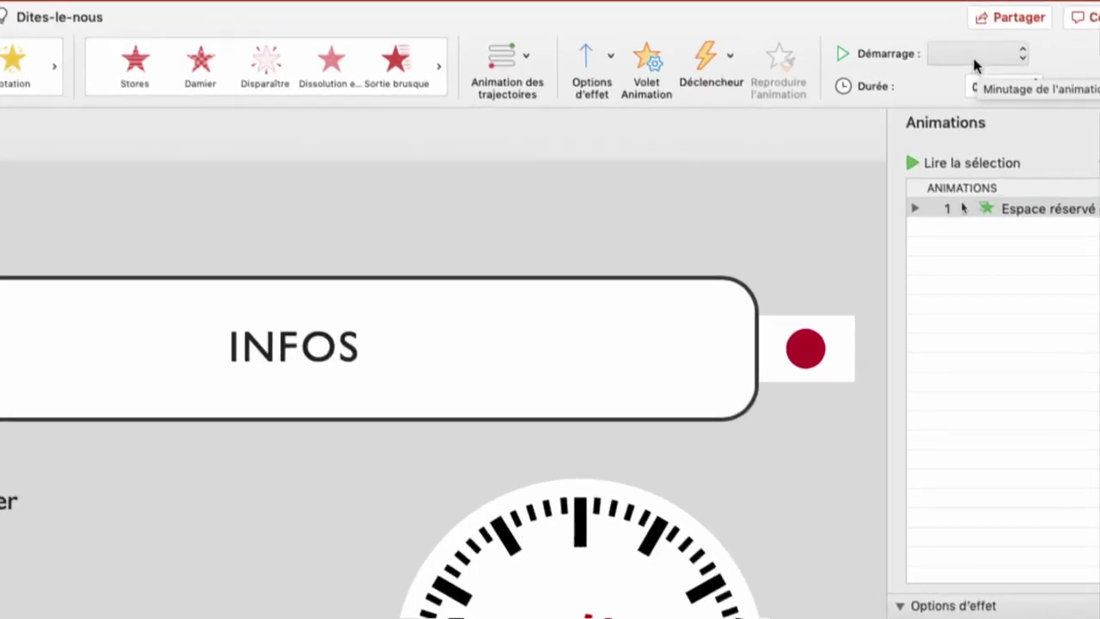
left_click(1008, 59)
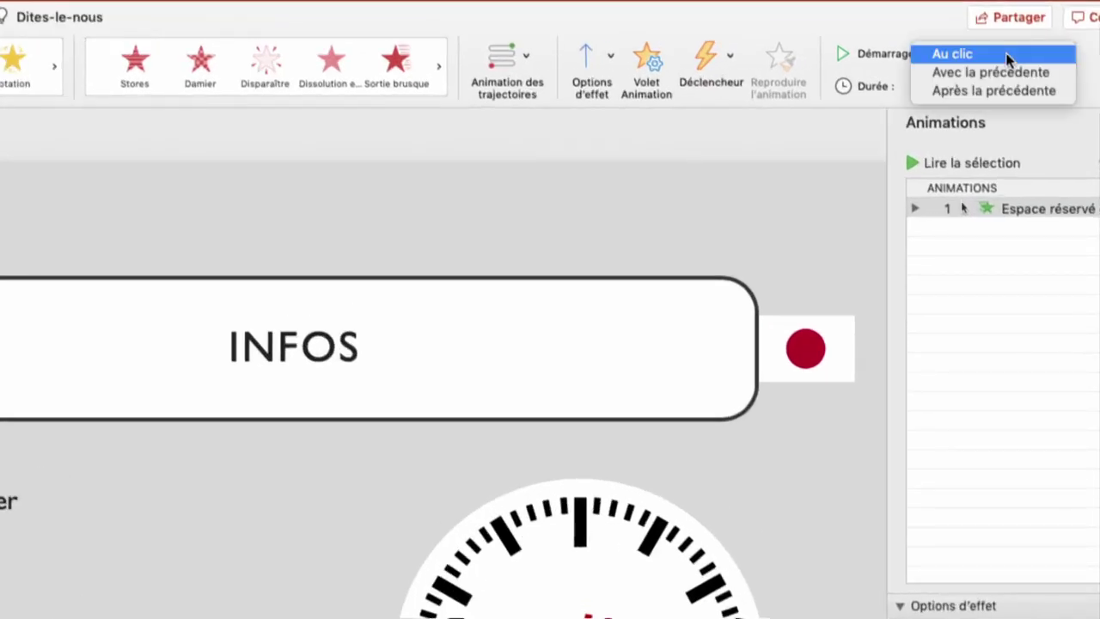
left_click(961, 56)
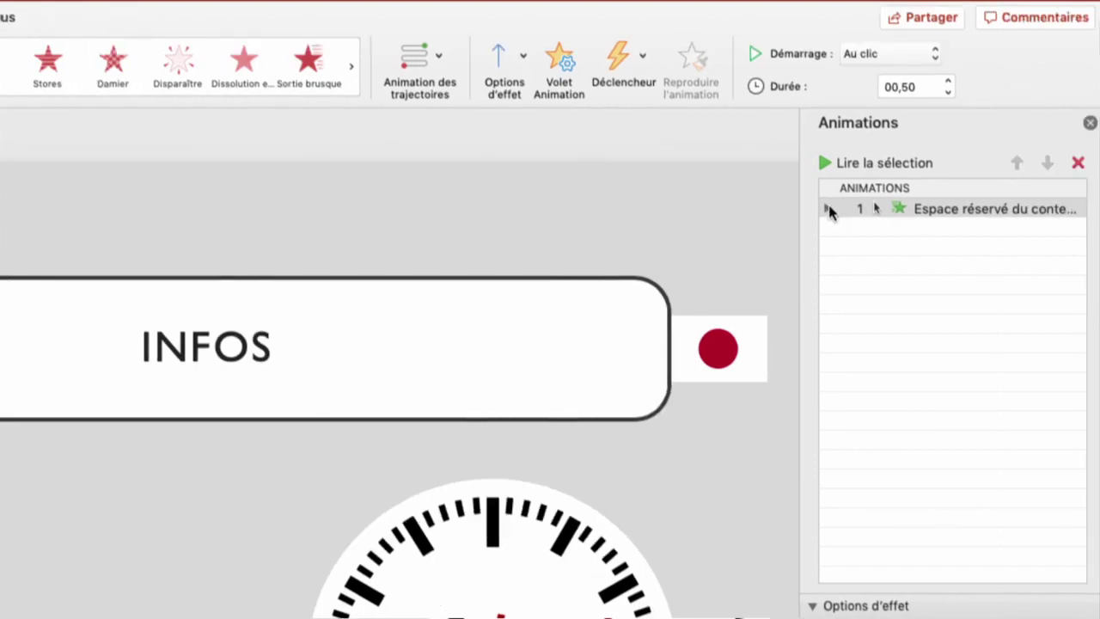
left_click(828, 209)
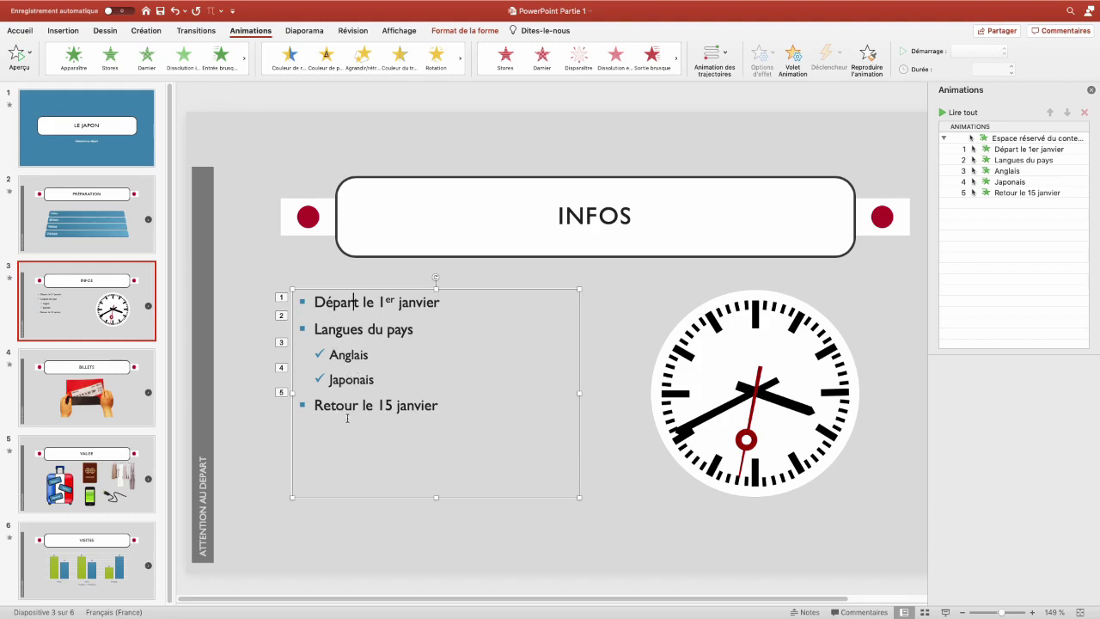
- Move the Anglais and Japonais animations to the end, after Retour le 15 janvier
left_click(1003, 174)
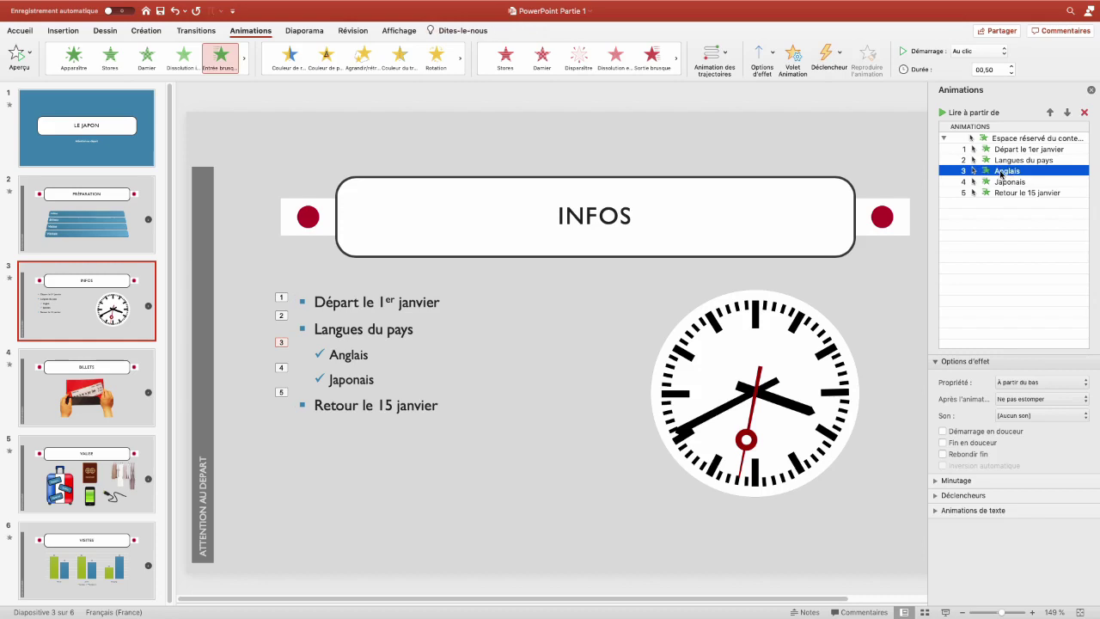
left_click_drag(1000, 174, 999, 202)
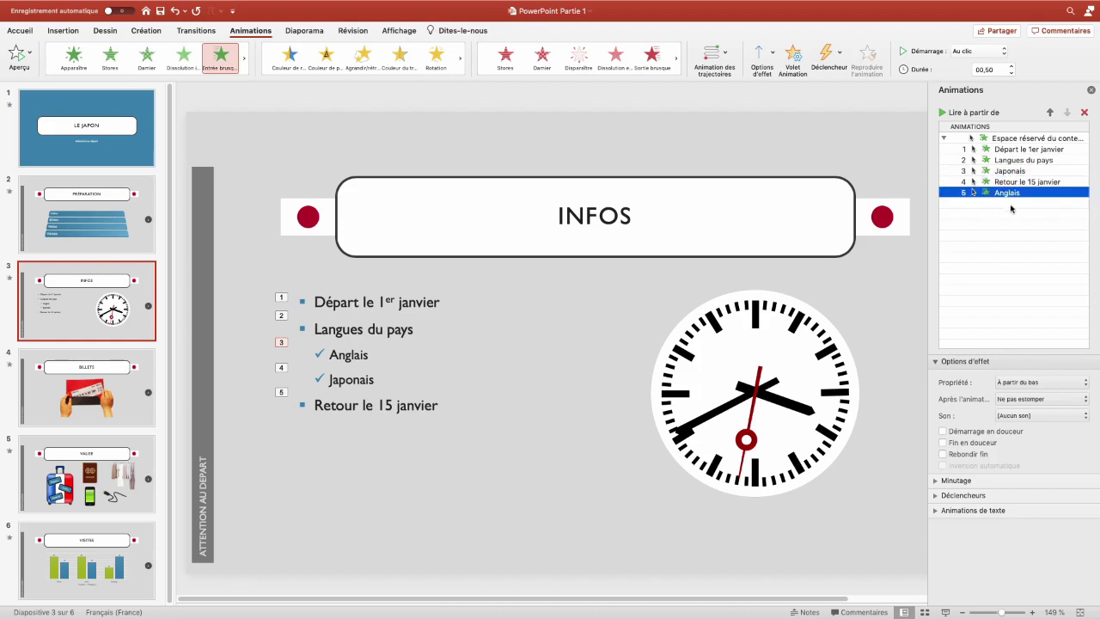
mouse_move(1010, 171)
left_mouse_down()
mouse_move(1026, 207)
mouse_move(986, 227)
left_mouse_up()
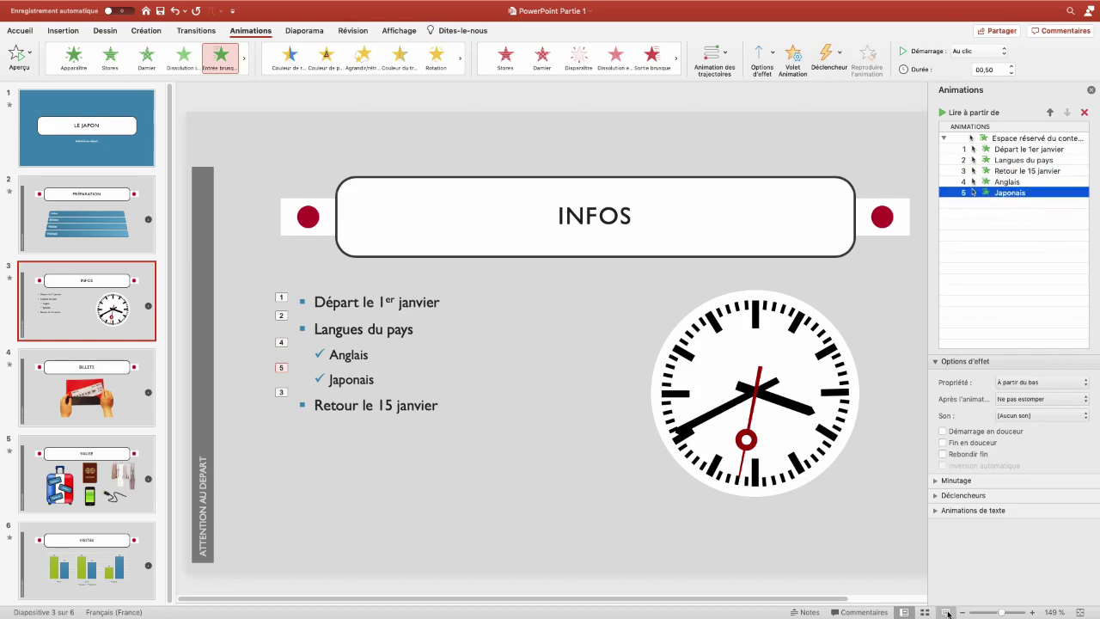
- Play slide 3's slideshow through the Anglais and Japonais sub-bullets, then return to editing
left_click(946, 613)
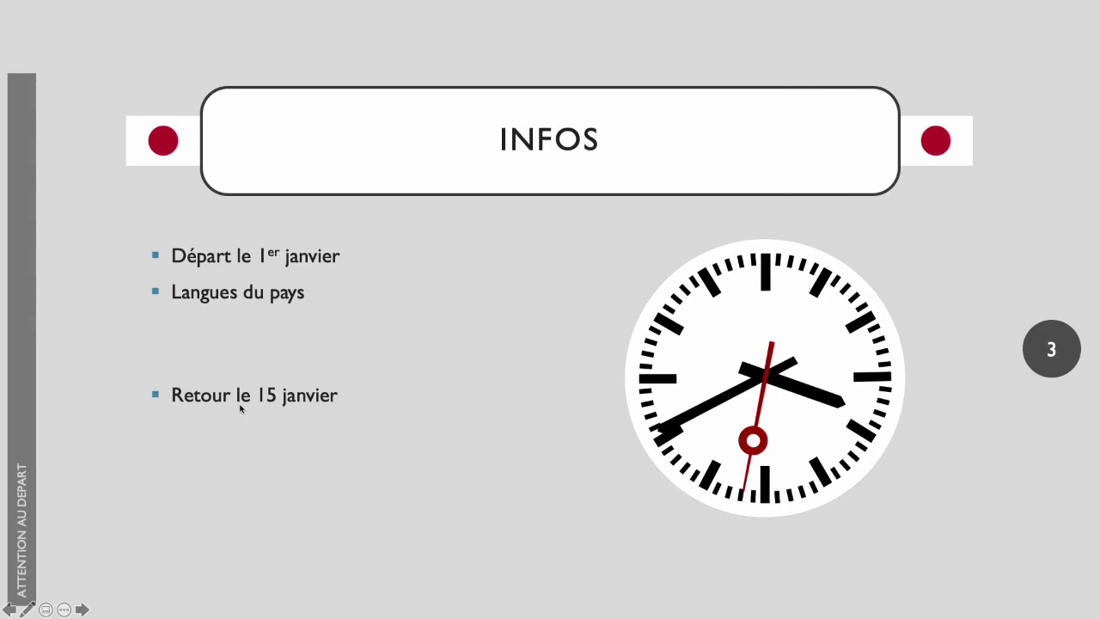
left_click(522, 367)
left_click(522, 367)
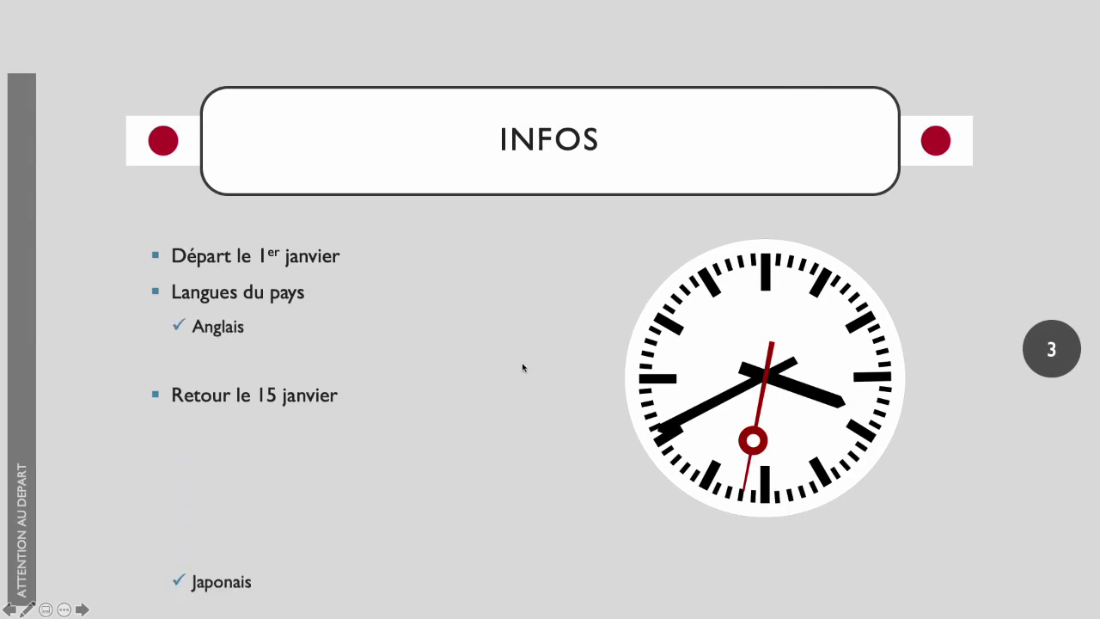
key("Escape")
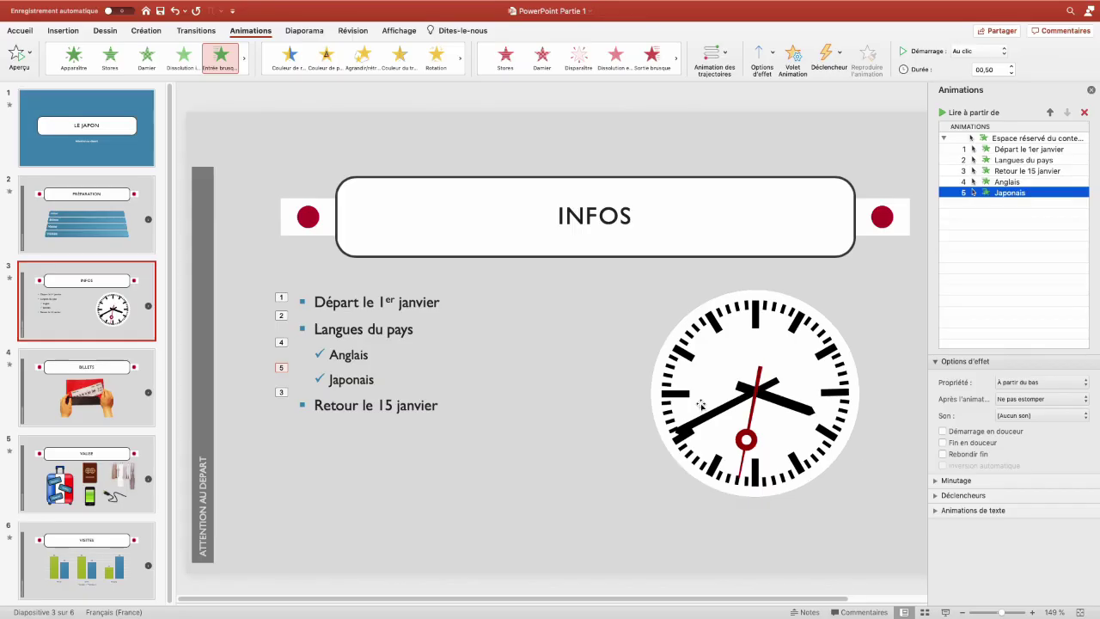
left_click(701, 405)
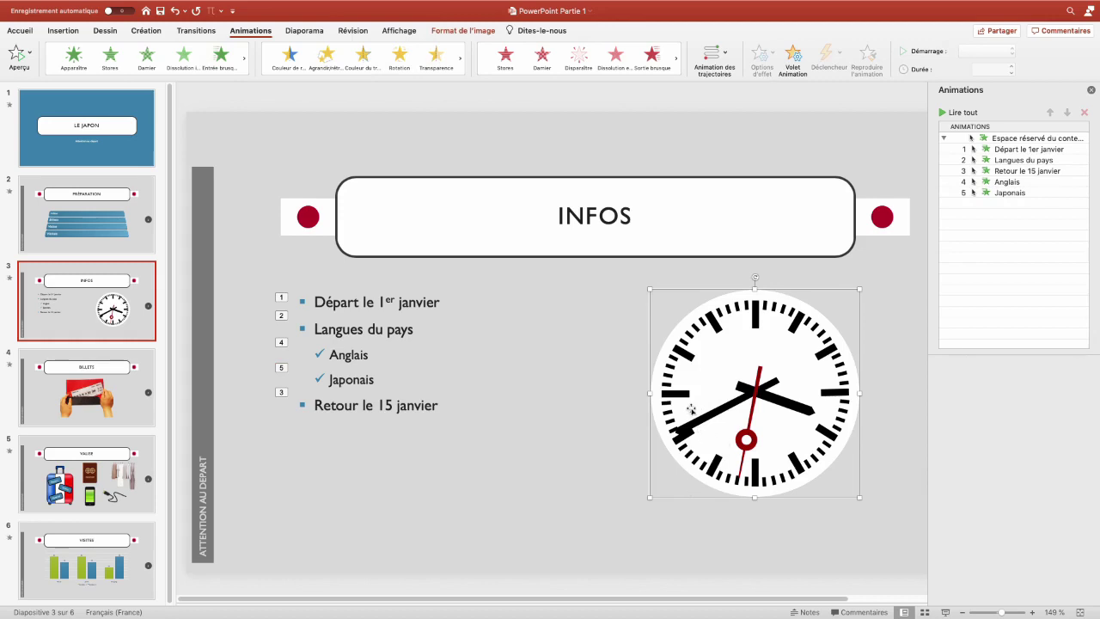
- Apply the Dissolution exit effect to the clock picture and move it up to third in the sequence
left_click(615, 62)
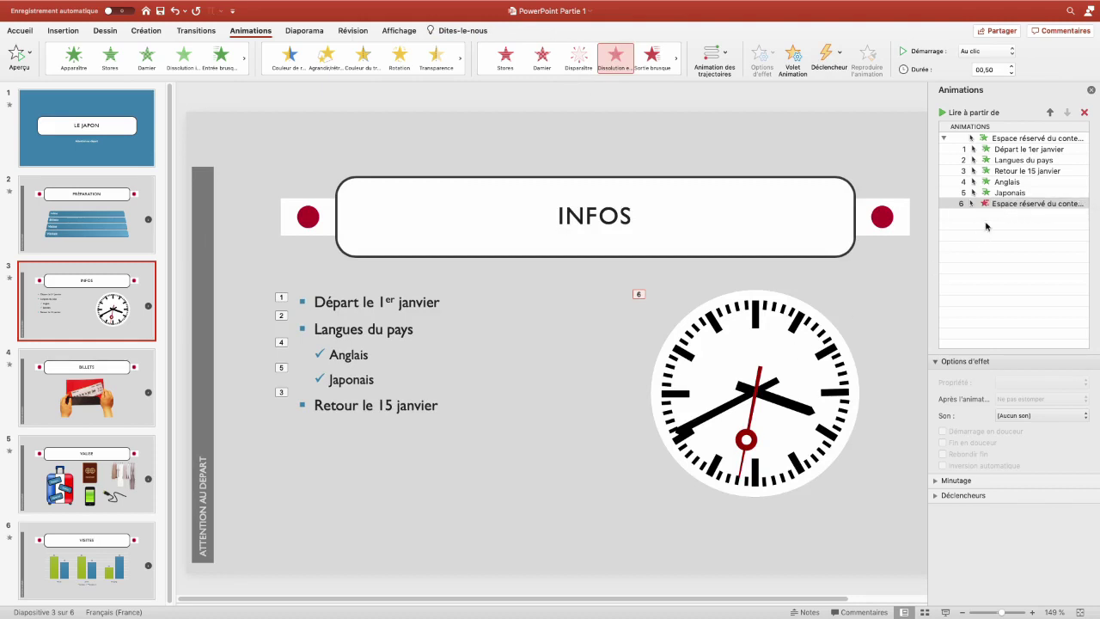
left_click_drag(1004, 205, 1004, 167)
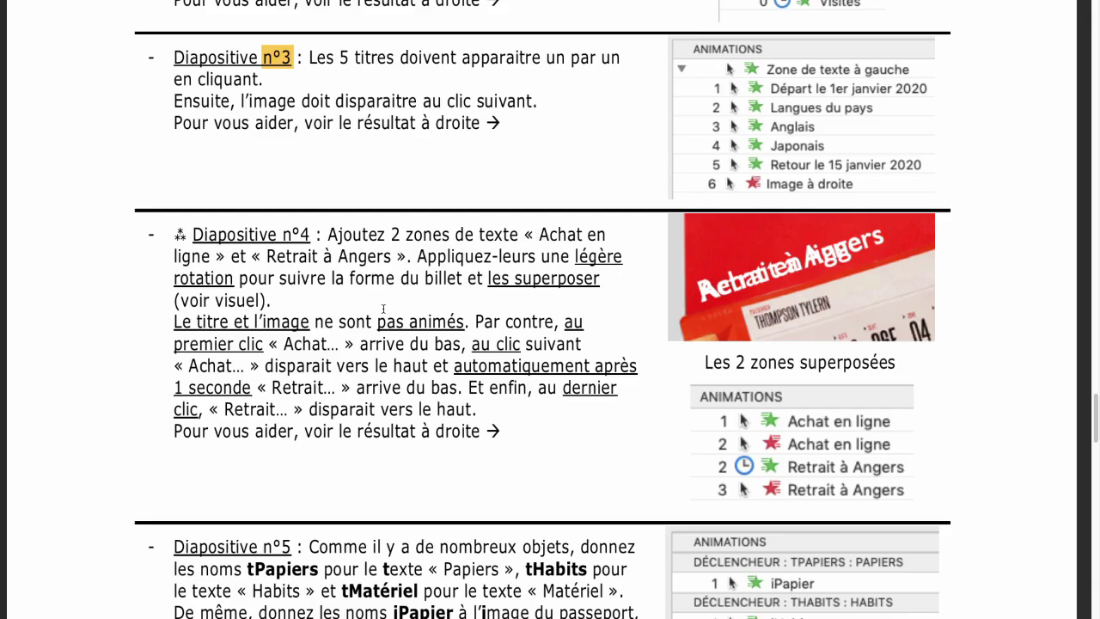
- Highlight 'n°4' after 'Diapositive' in yellow in the PDF instructions
left_click_drag(310, 235, 282, 237)
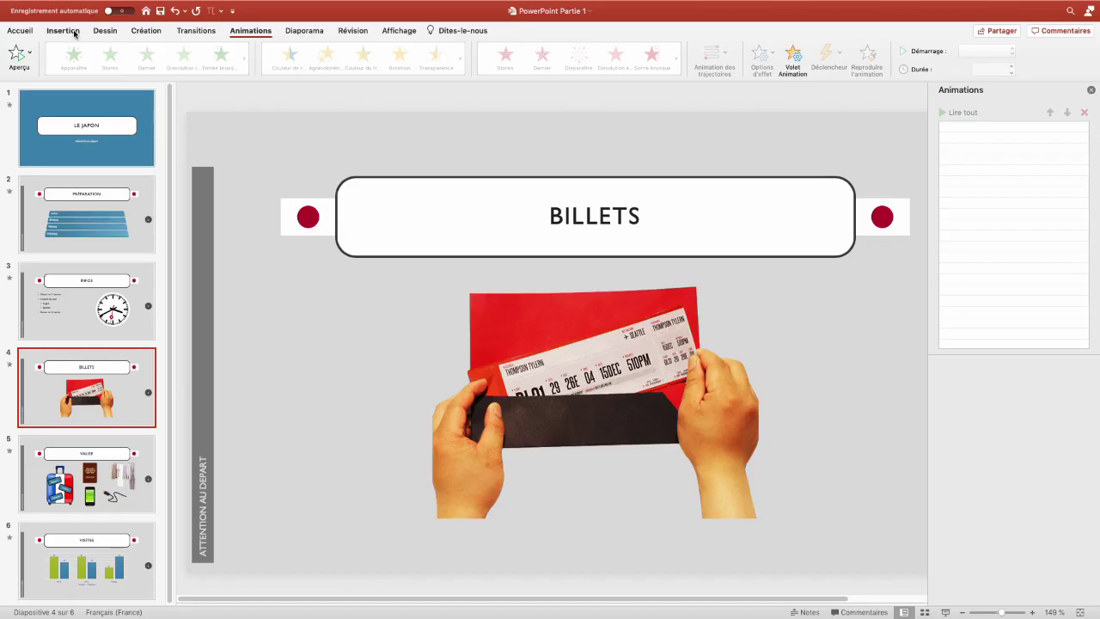
- Add a white 'Achat en ligne' text box, tilted to match the ticket and placed on the red envelope
left_click(62, 31)
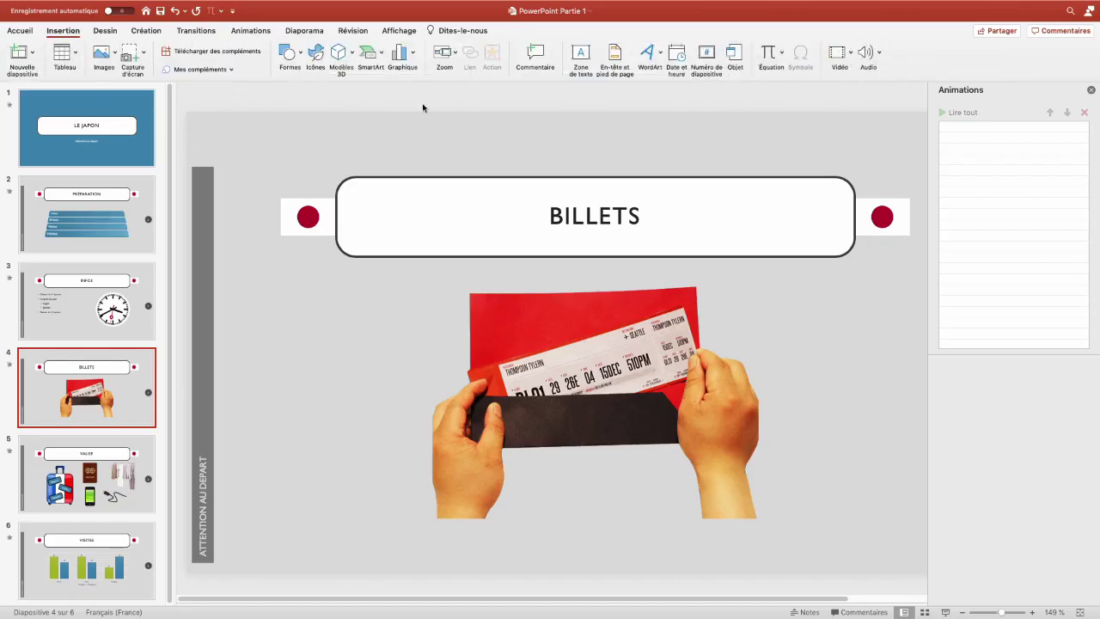
left_click(573, 58)
left_click_drag(415, 320, 563, 343)
type("Achat en ligne")
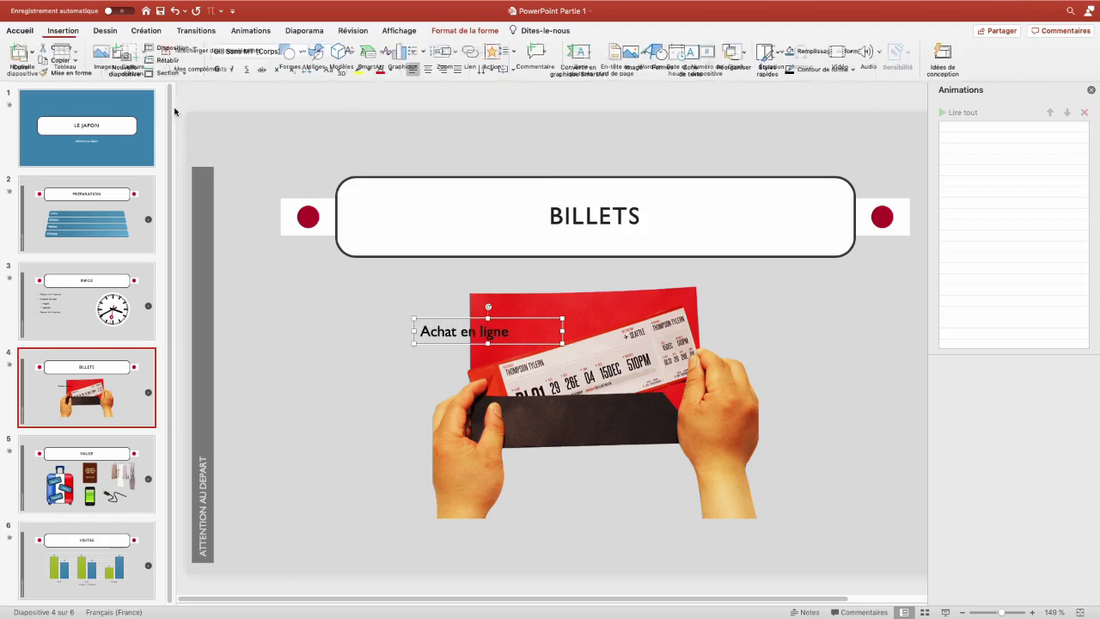
left_click(388, 70)
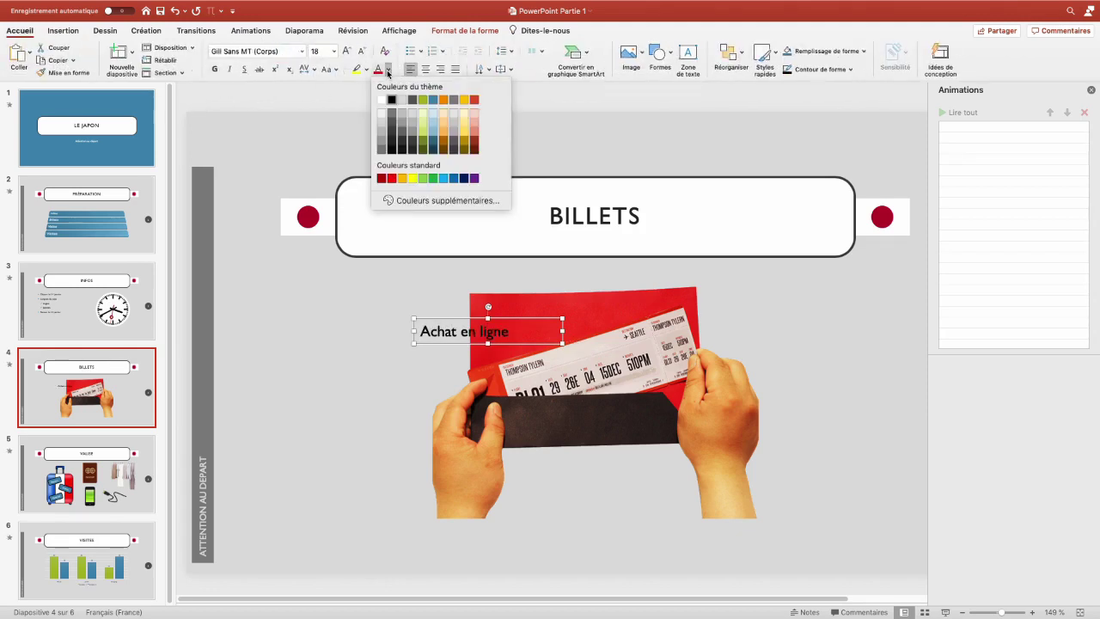
left_click(382, 102)
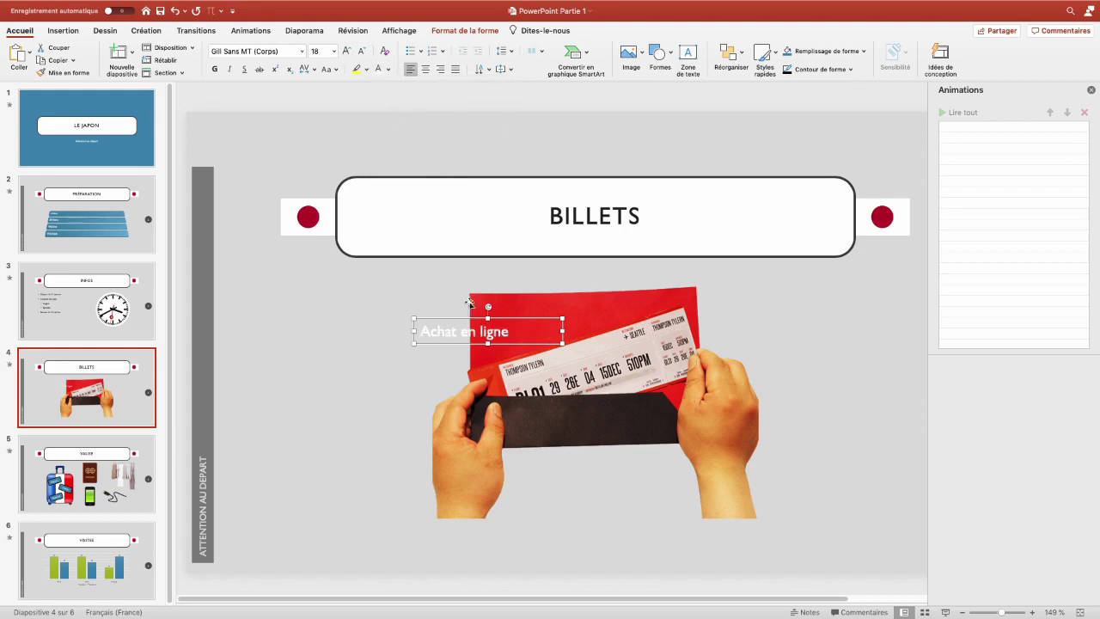
scroll(388, 318, "up", 3)
scroll(517, 324, "up", 1)
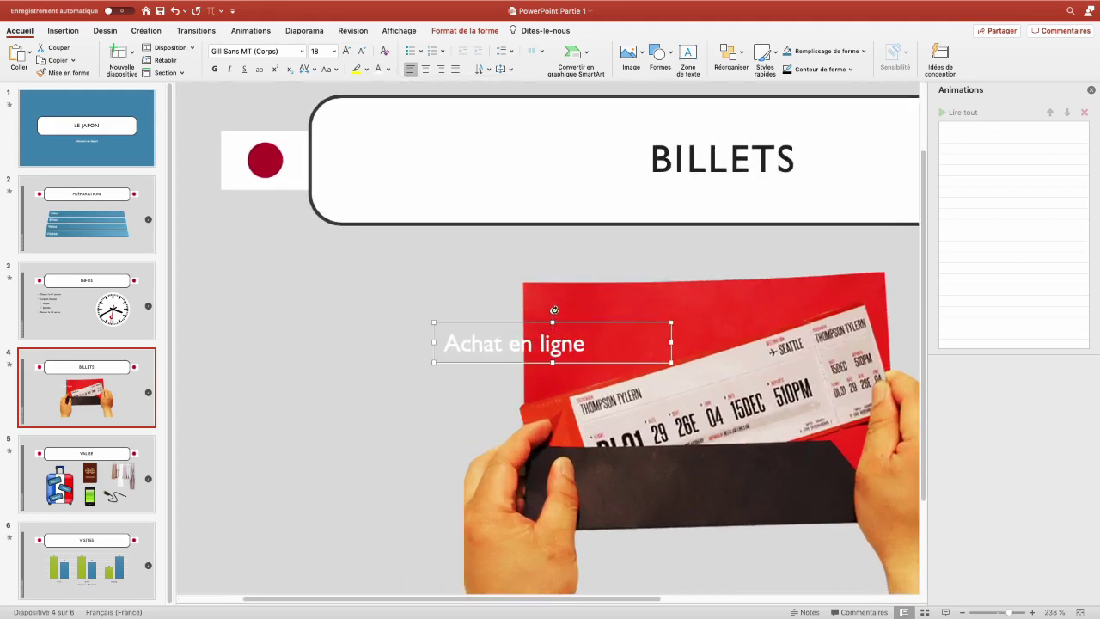
left_click_drag(553, 311, 540, 294)
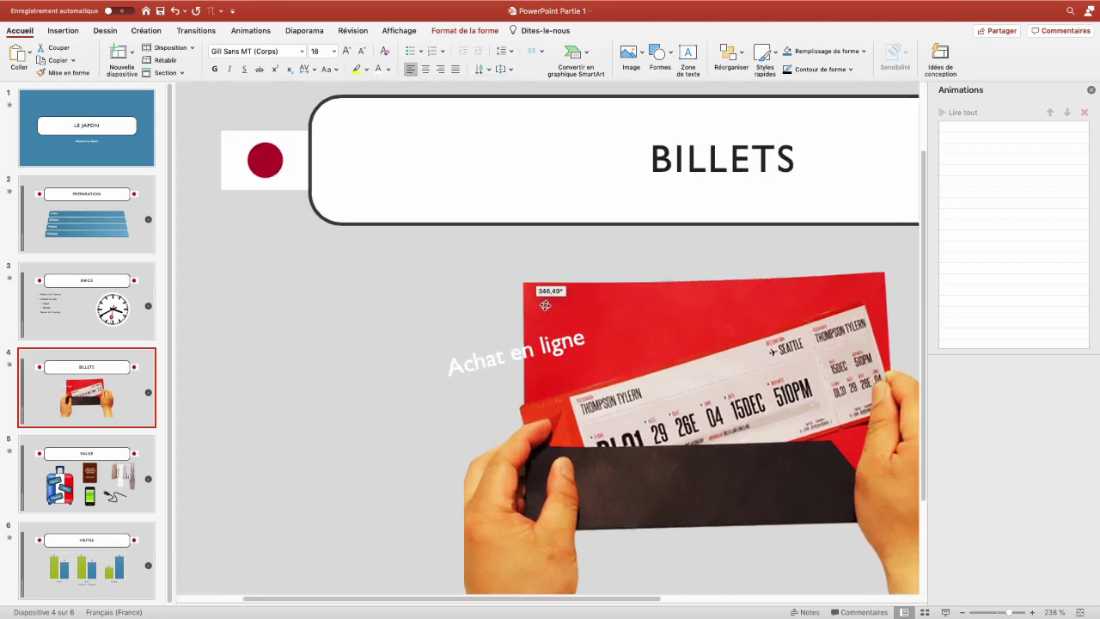
left_click_drag(516, 356, 626, 353)
- Give the label an Entrée brusque entrance and a Sortie brusque exit going Vers le haut
left_click(251, 31)
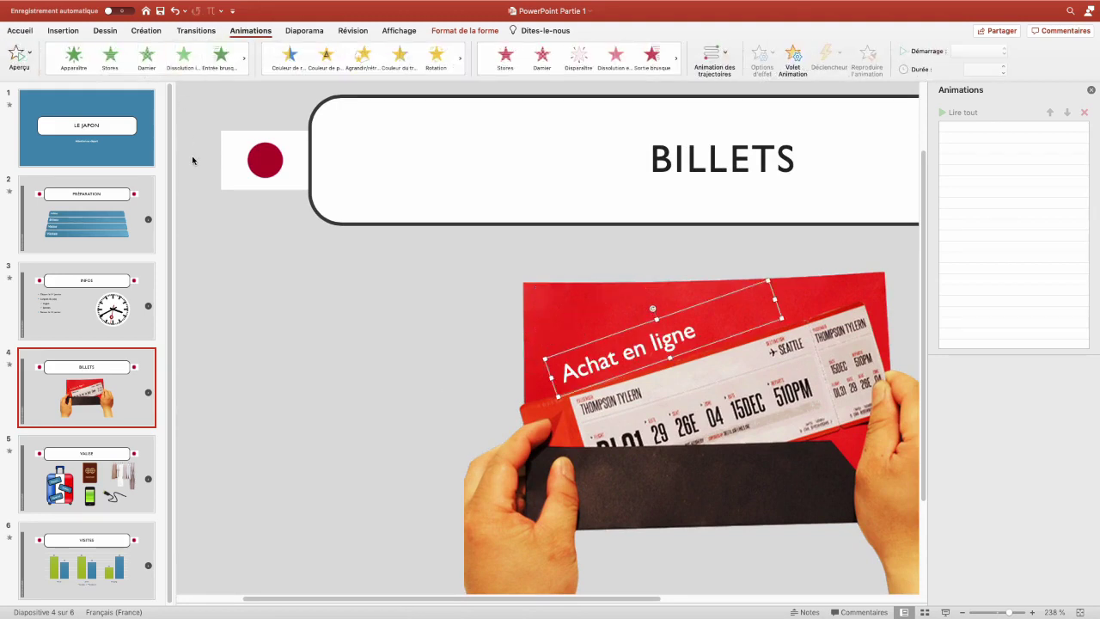
left_click(221, 58)
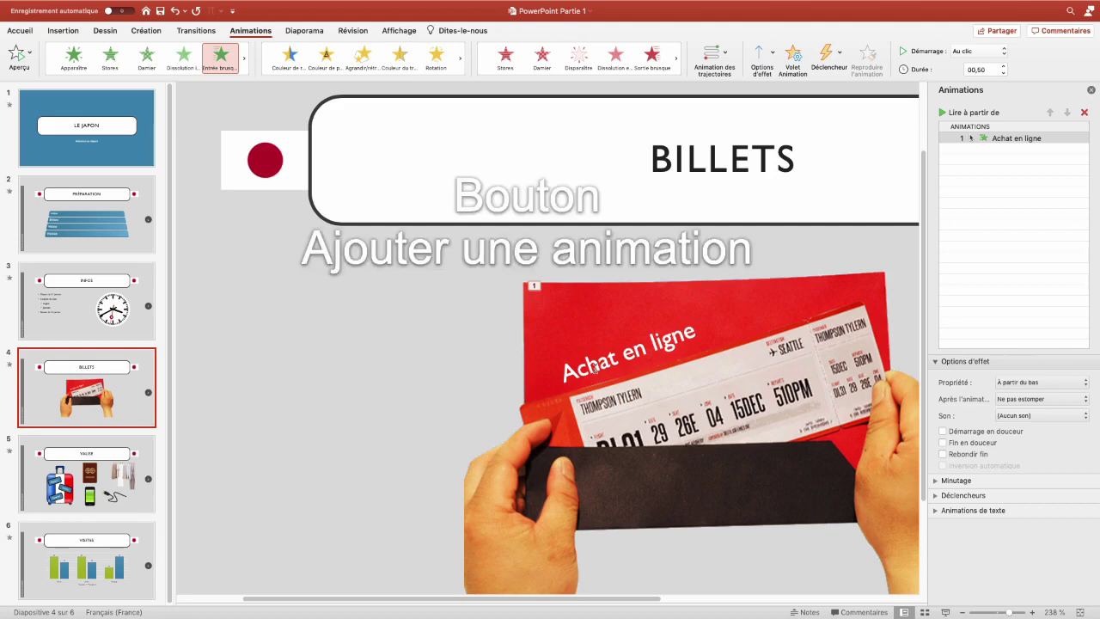
left_click(595, 368)
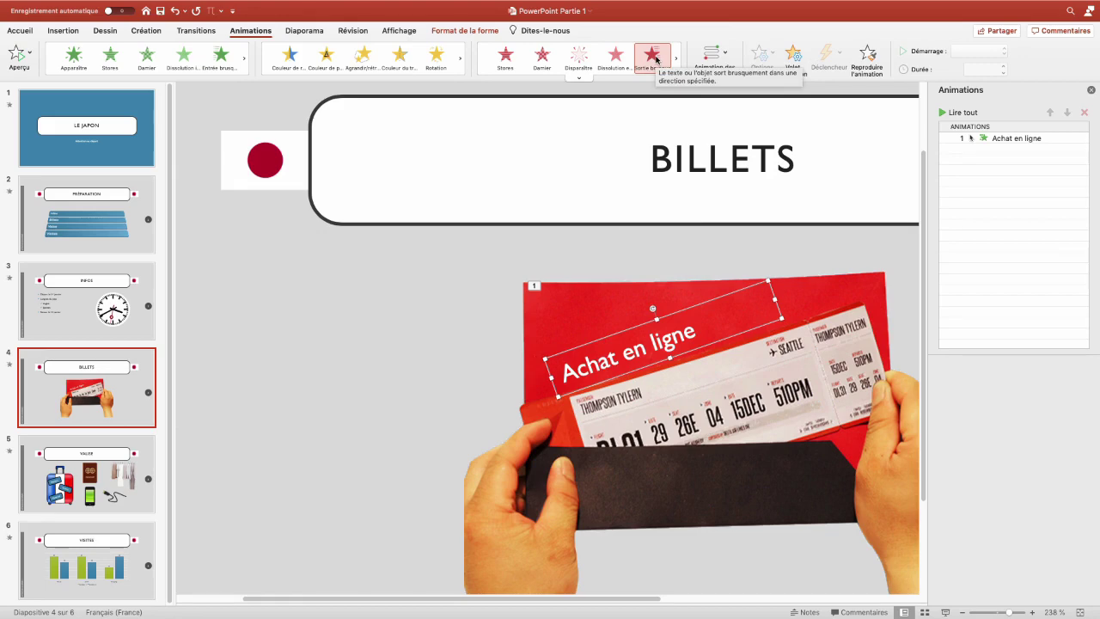
left_click(656, 58)
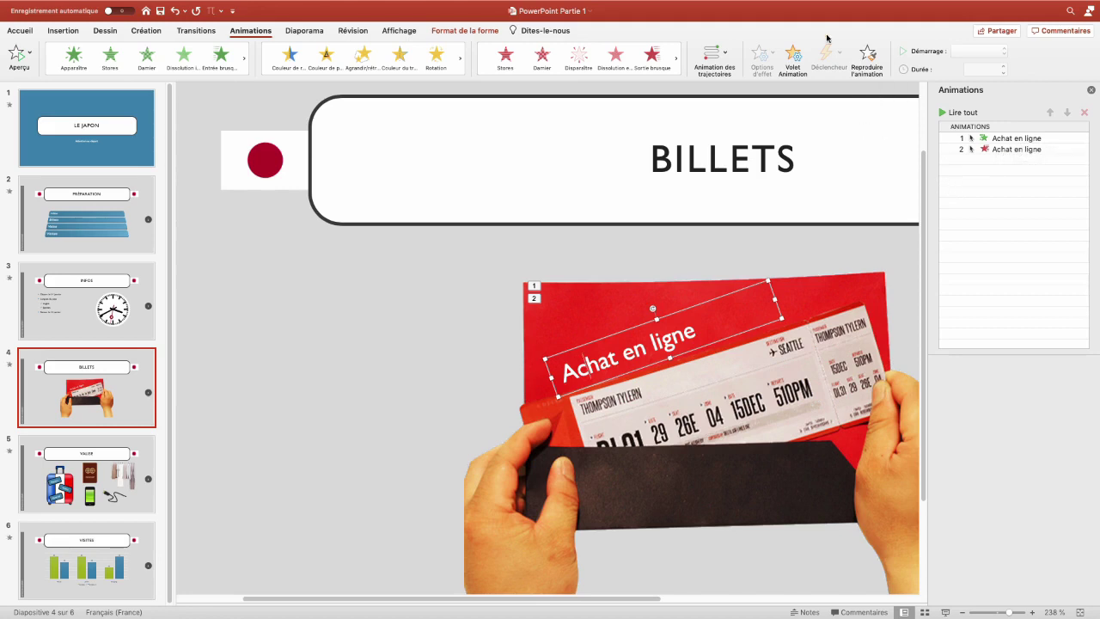
left_click(1016, 148)
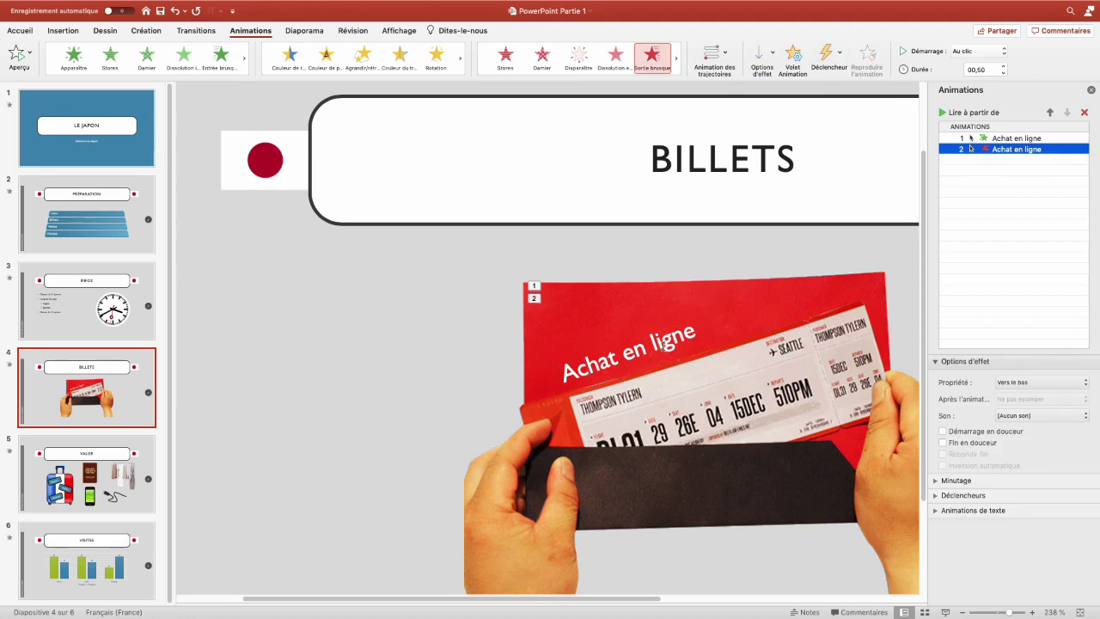
left_click(770, 57)
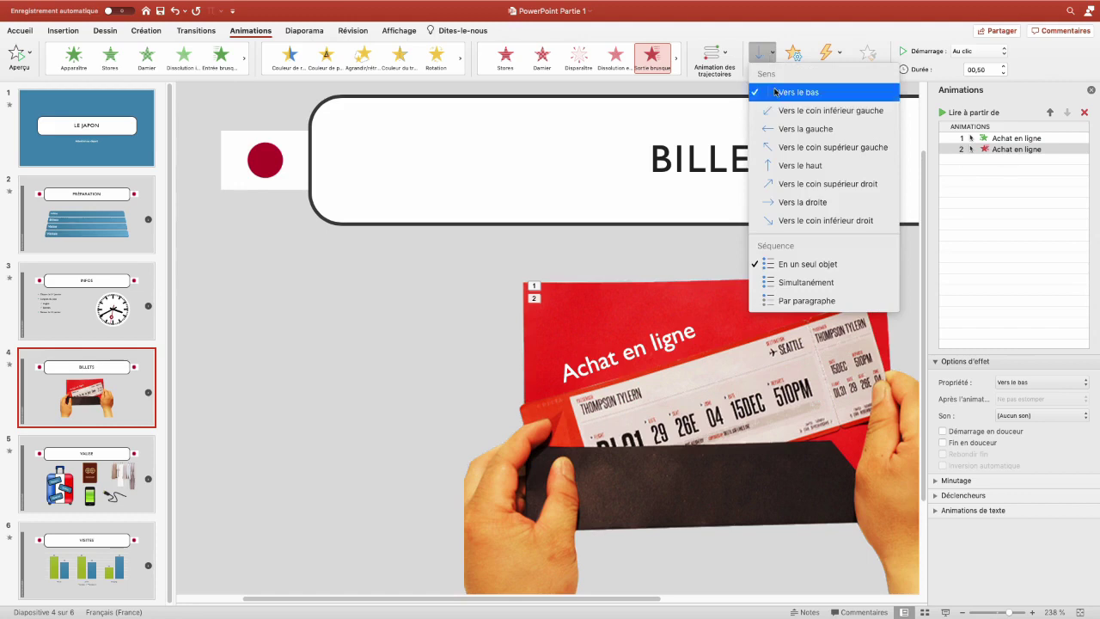
left_click(777, 169)
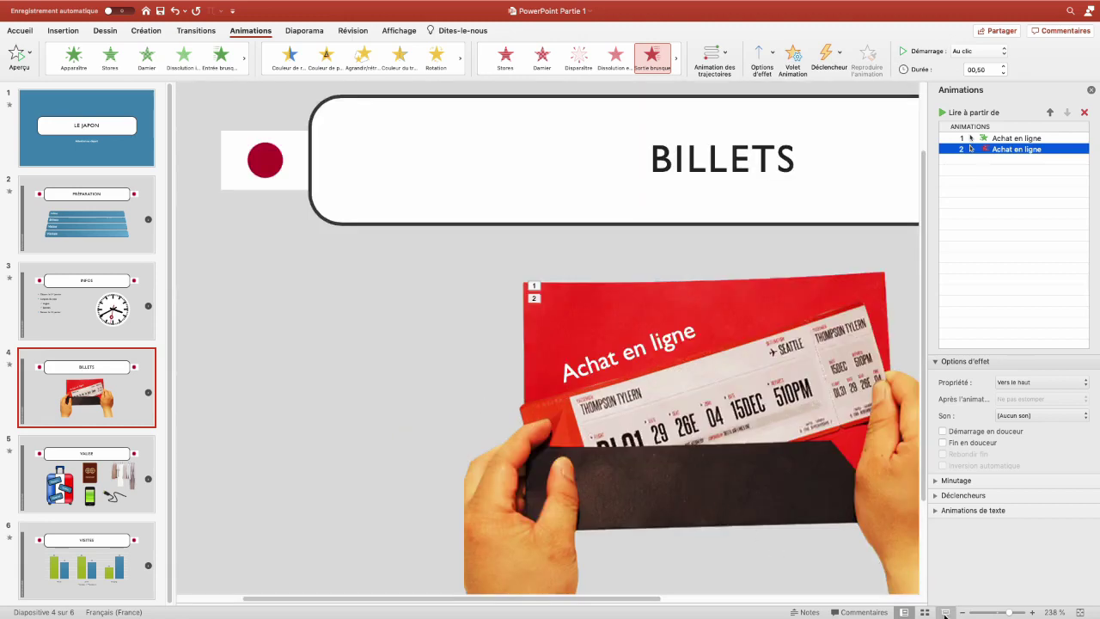
- Preview slide 4 in the slideshow to check the label's entrance and exit
left_click(945, 612)
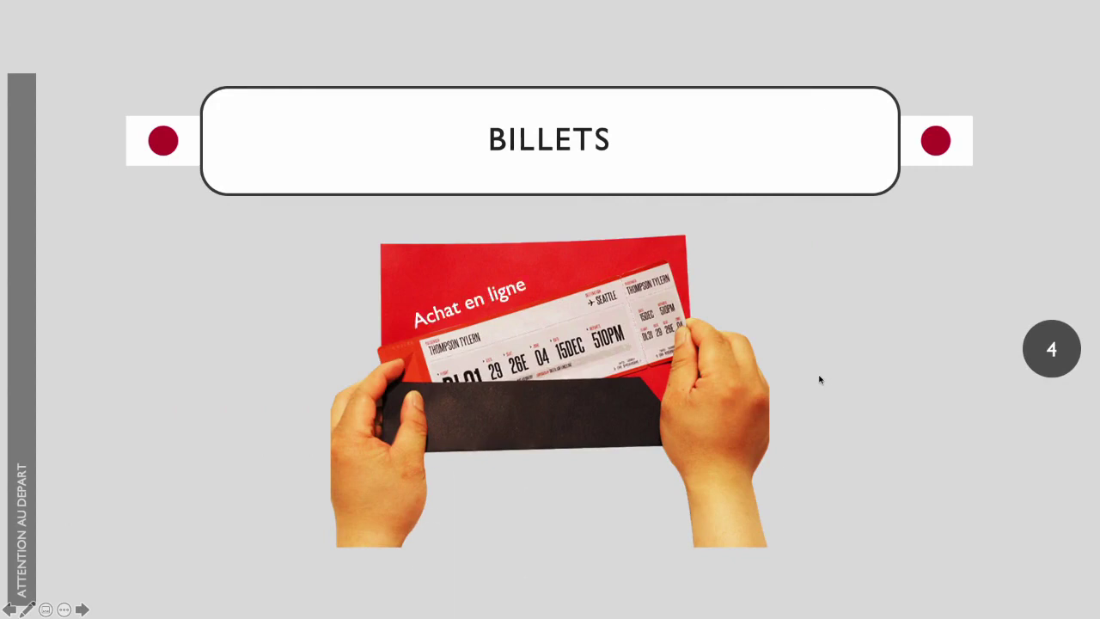
left_click(820, 379)
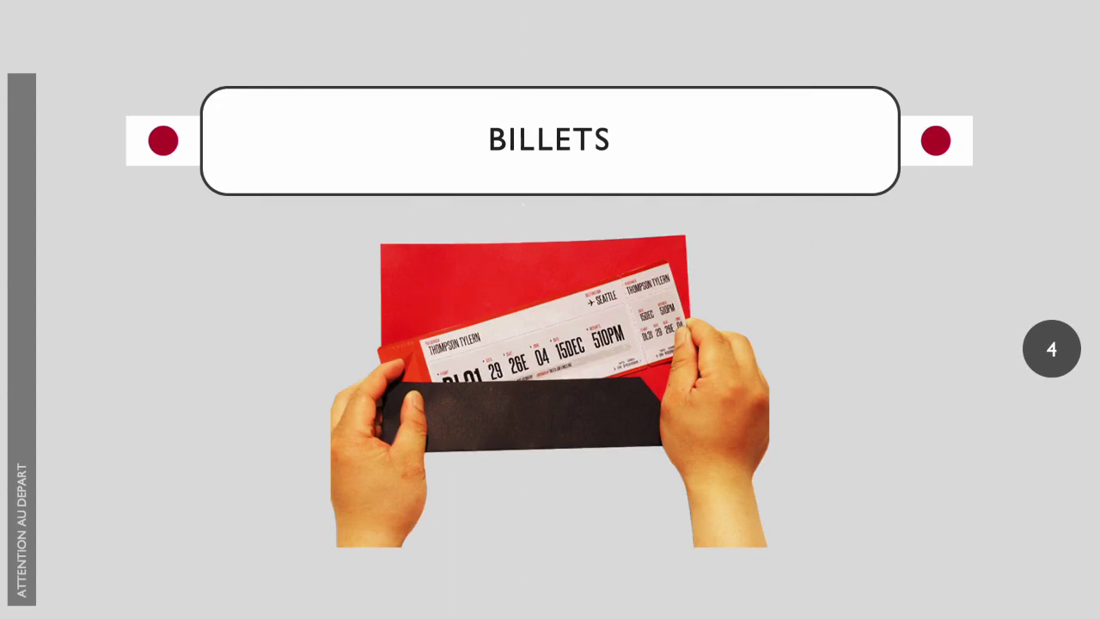
key("Escape")
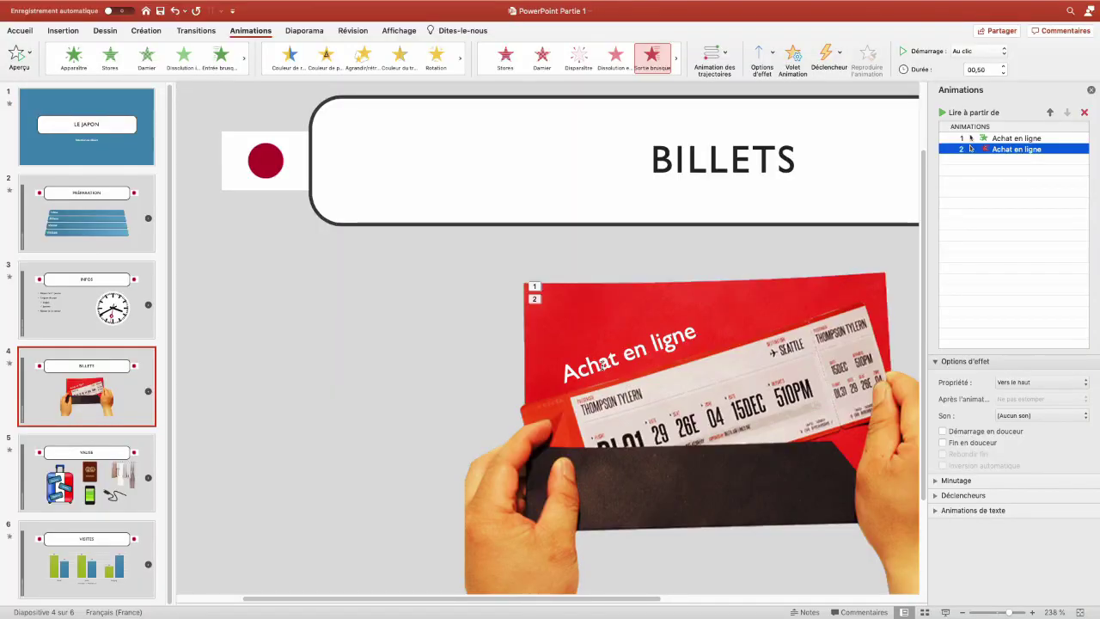
left_click(649, 339)
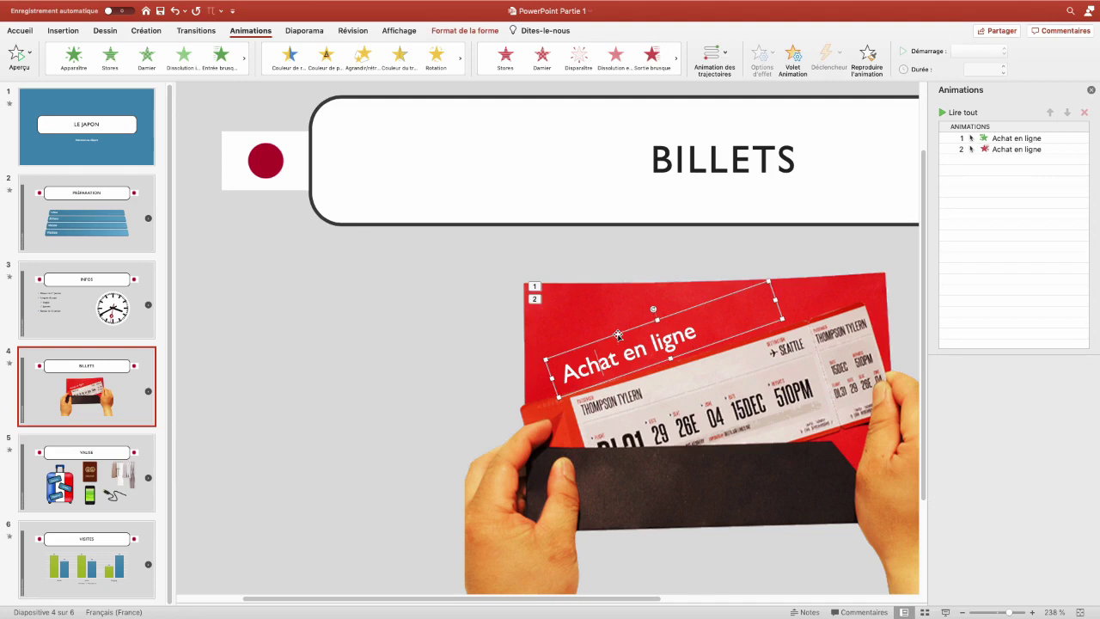
- Duplicate the label with its animations, retype it as 'Retrait à Angers', and place it over the envelope
left_click_drag(618, 334, 405, 343, "alt")
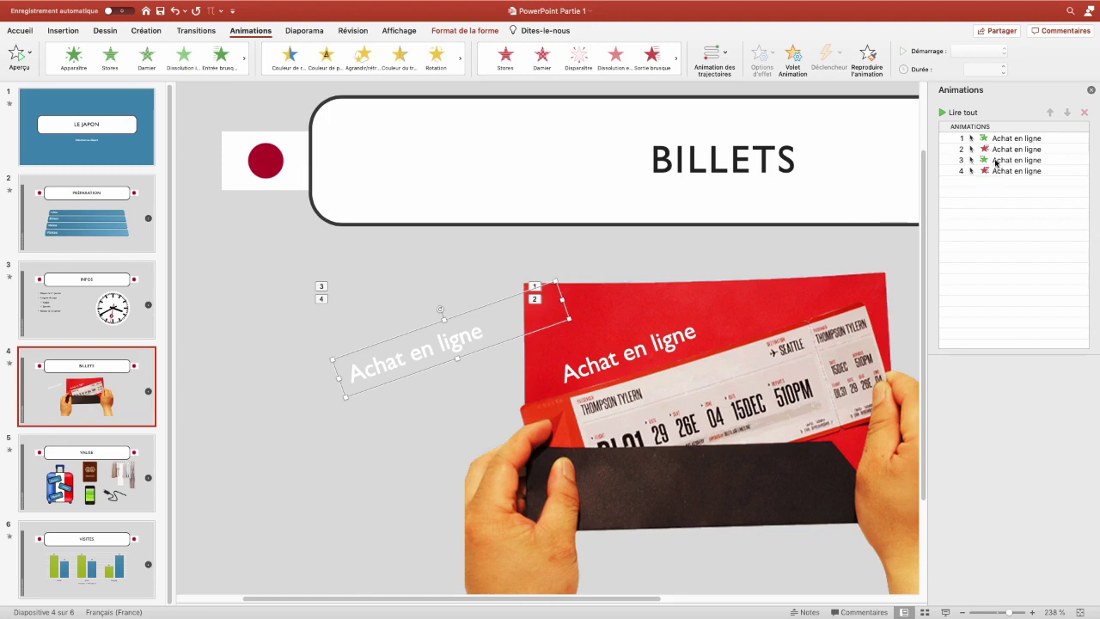
left_click_drag(487, 326, 332, 368)
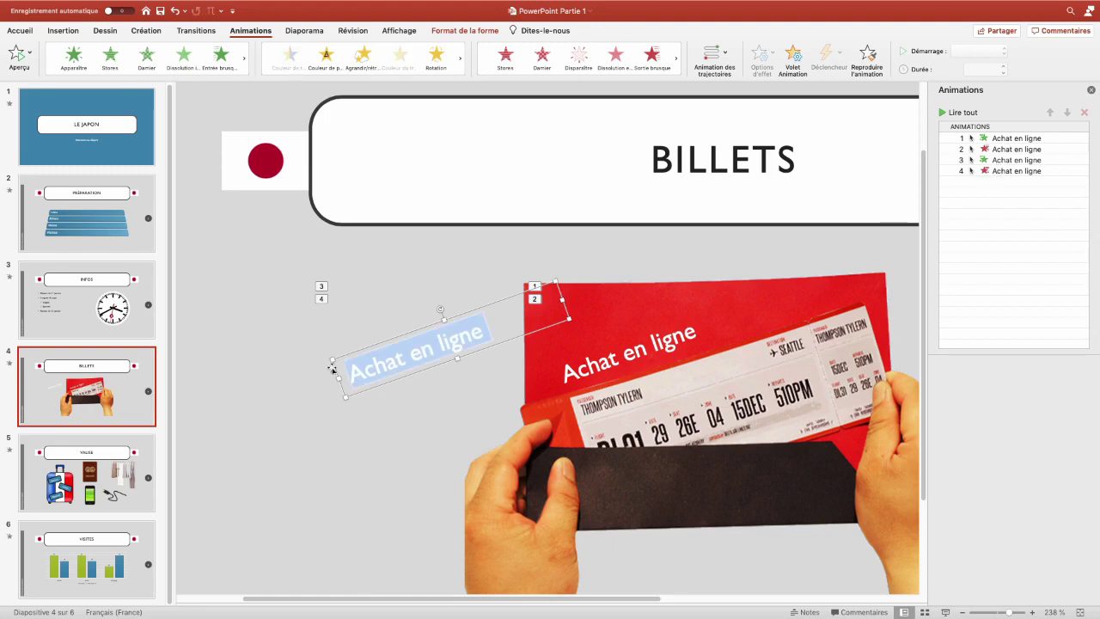
type("Retrait à Angers")
left_click_drag(332, 368, 607, 384)
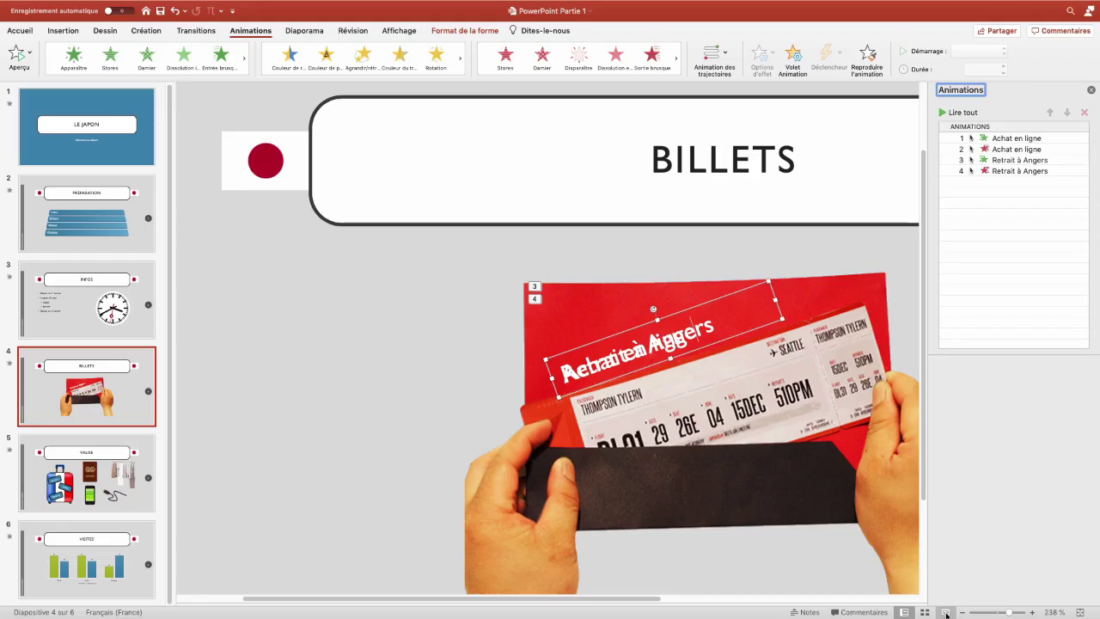
- Make Retrait à Angers enter automatically after the previous animation, preview slide 4, then highlight n°5 in the PDF
left_click(946, 613)
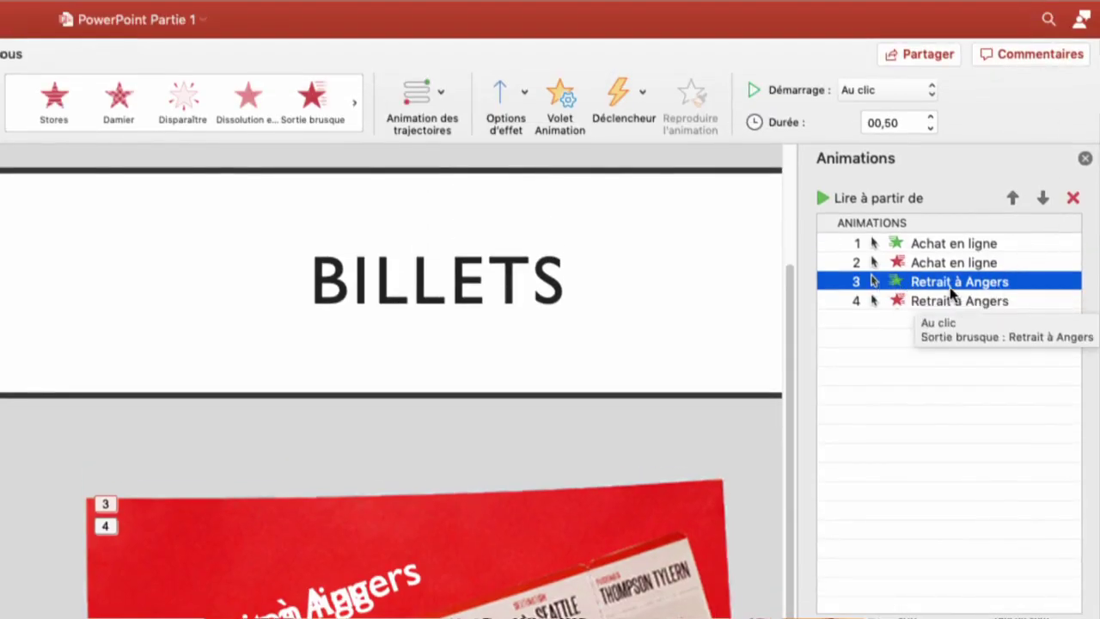
left_click(874, 92)
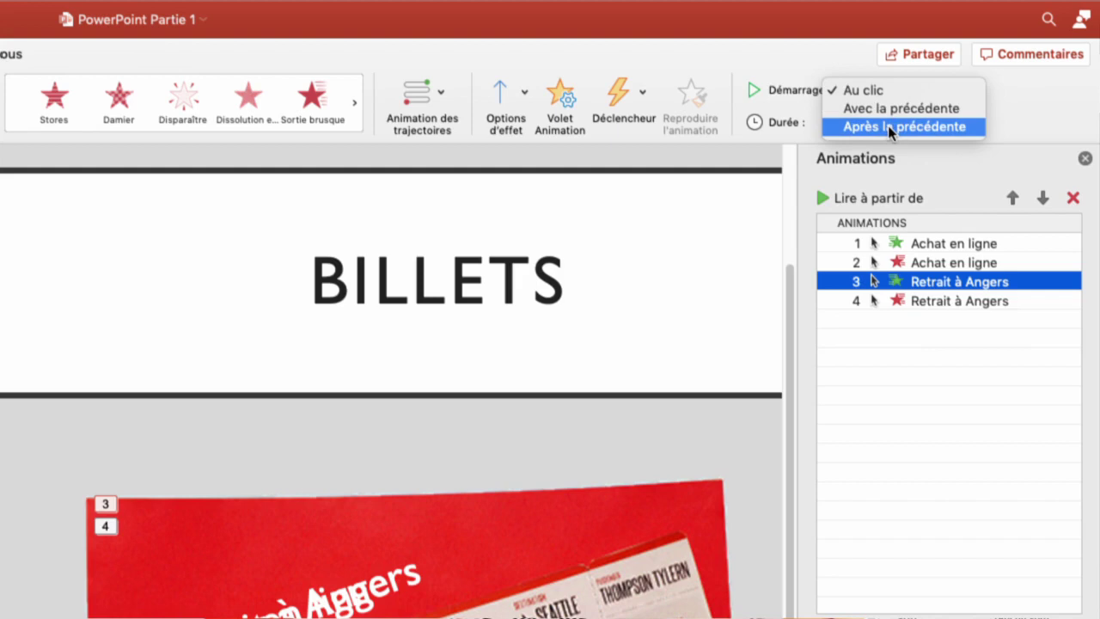
left_click(887, 127)
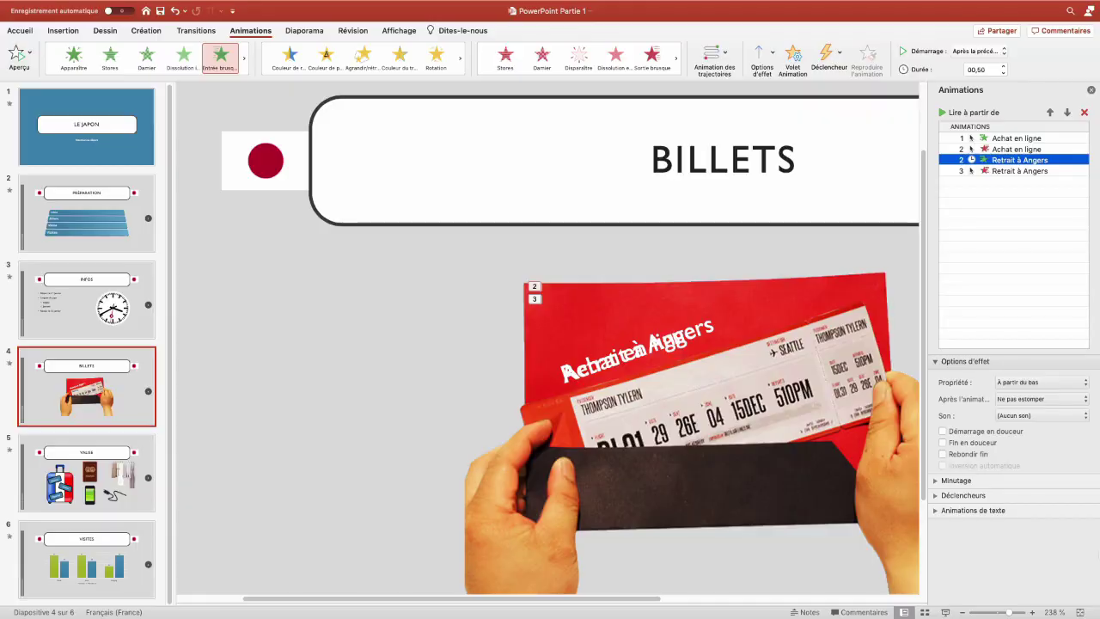
left_click(945, 612)
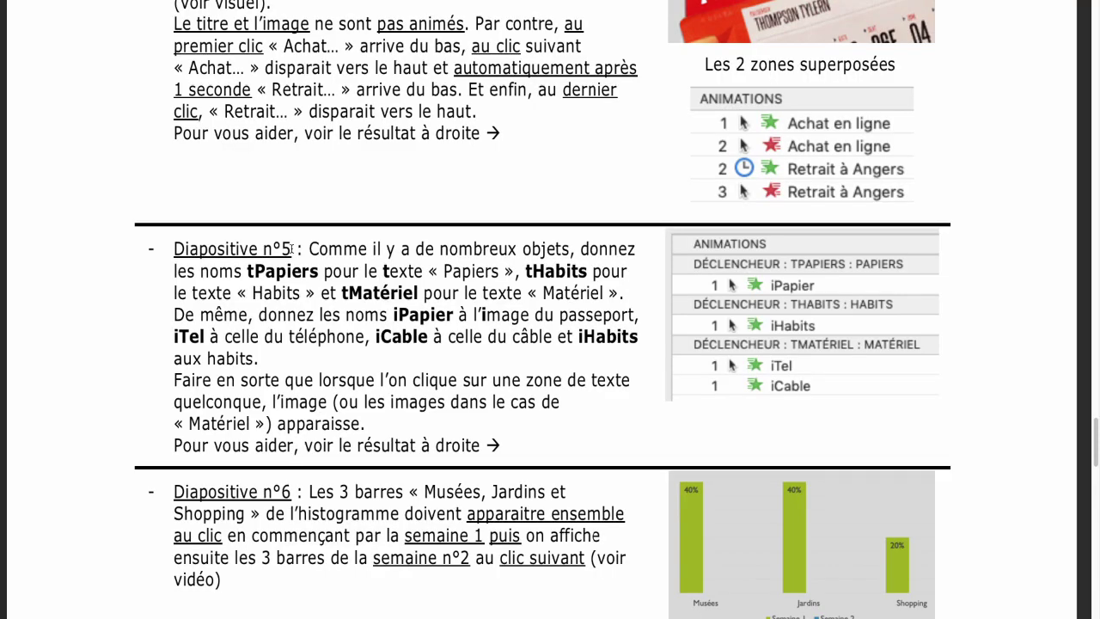
left_click_drag(292, 248, 262, 249)
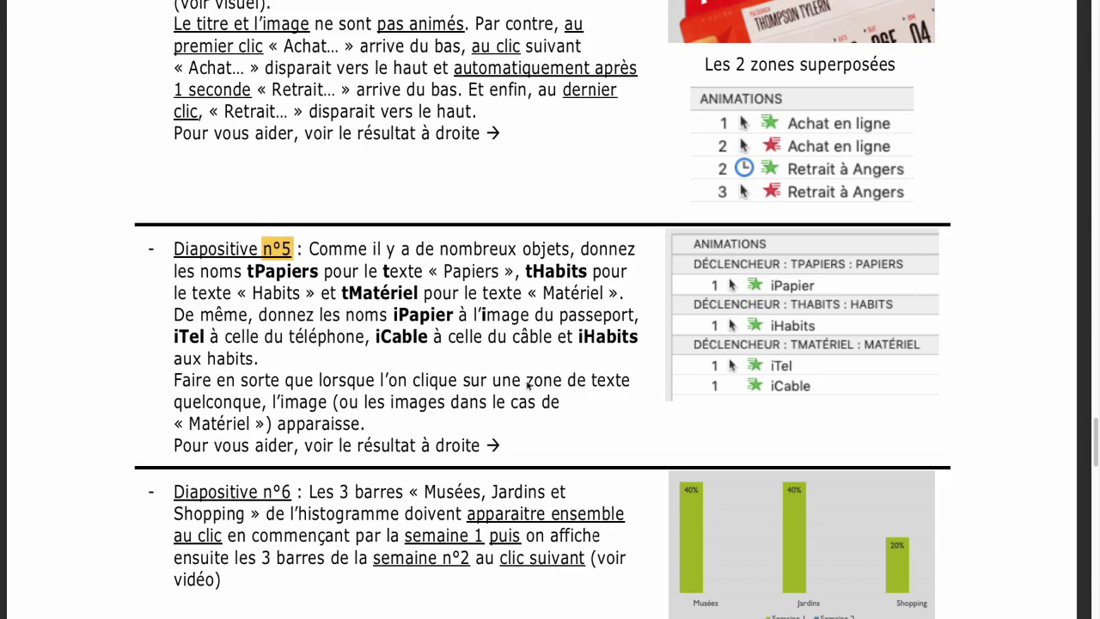
- Highlight 'zone de texte quelconque' in the PDF's slide 5 instructions
left_click_drag(525, 381, 263, 402)
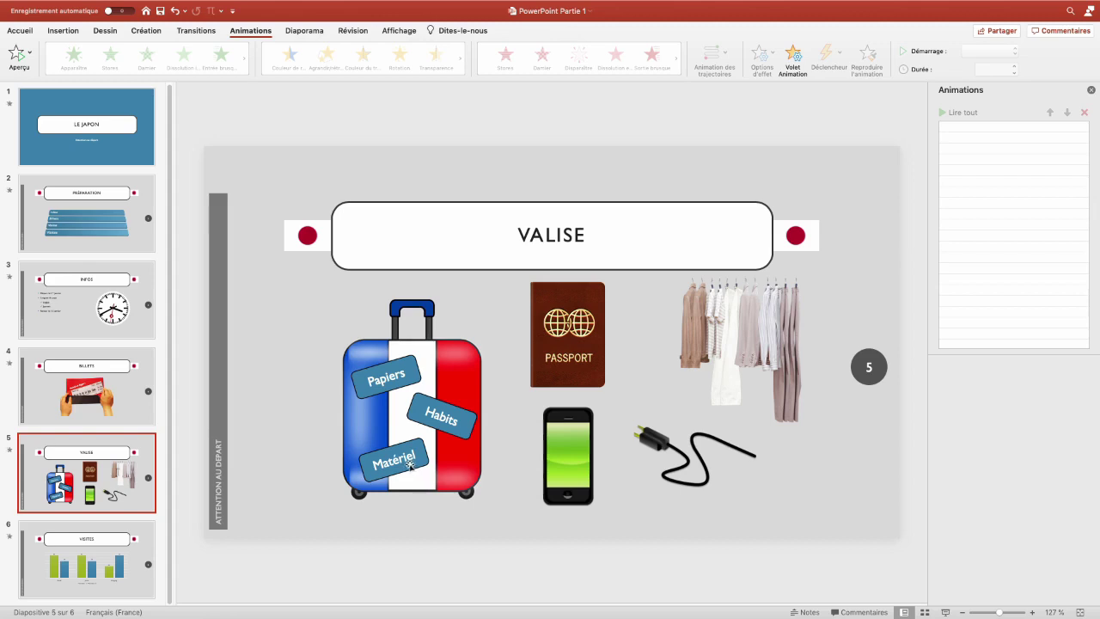
- Select each slide 5 item in turn: Habits label, clothes image, Matériel label, phone, then cable
left_click(453, 432)
key("Tab")
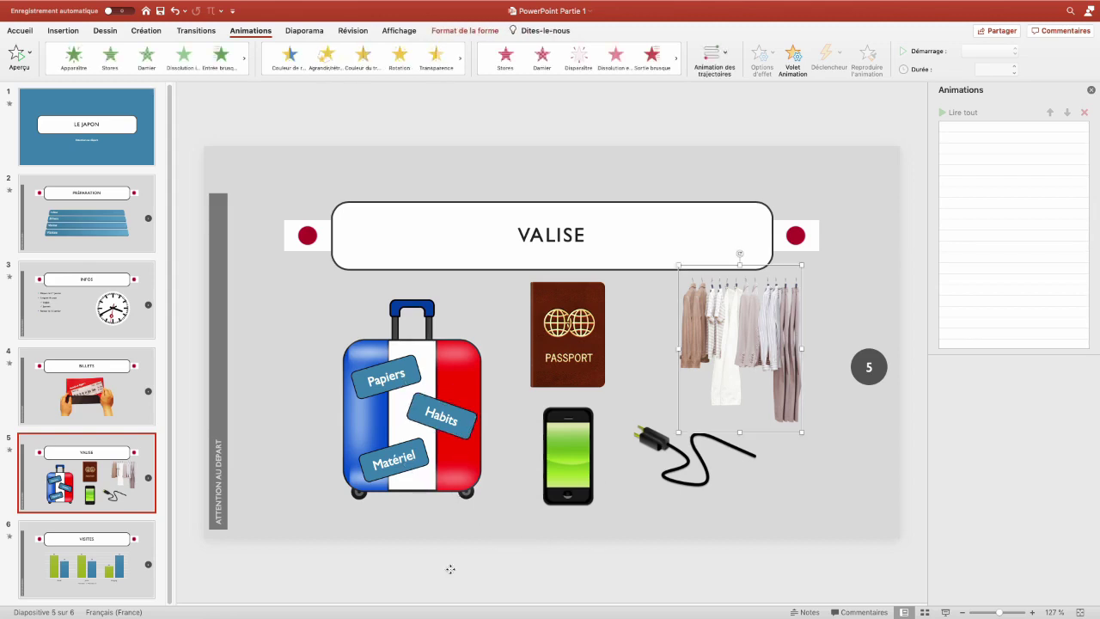
left_click(380, 473)
left_click(568, 484)
left_click(667, 471)
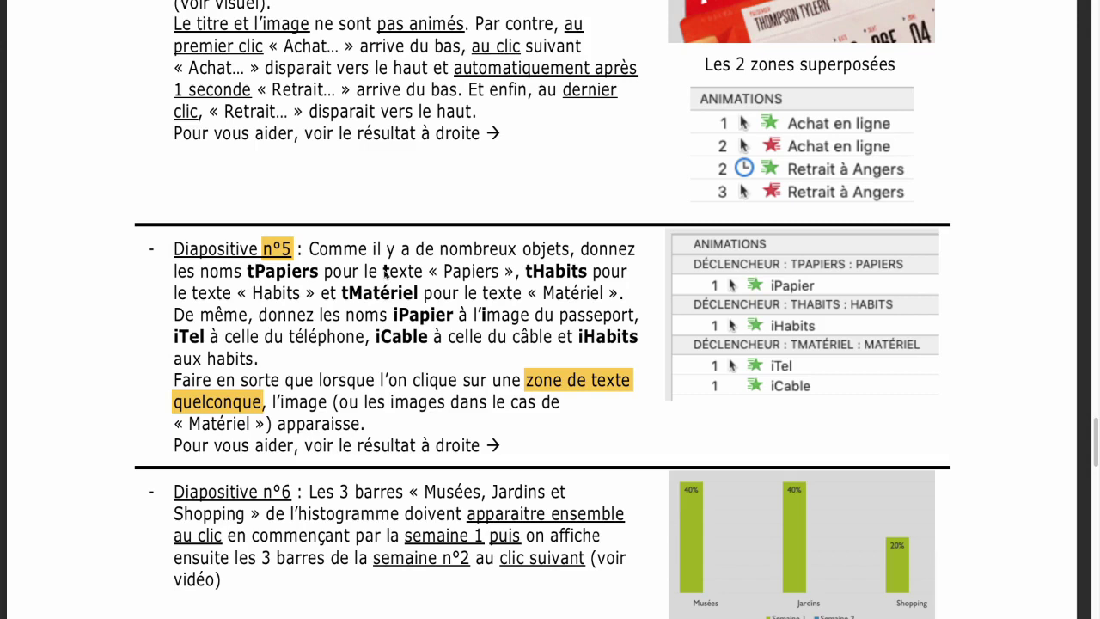
- Highlight 'texte', the 't' of tPapiers and the 'i' of iPapier in the PDF
left_click_drag(383, 272, 424, 274)
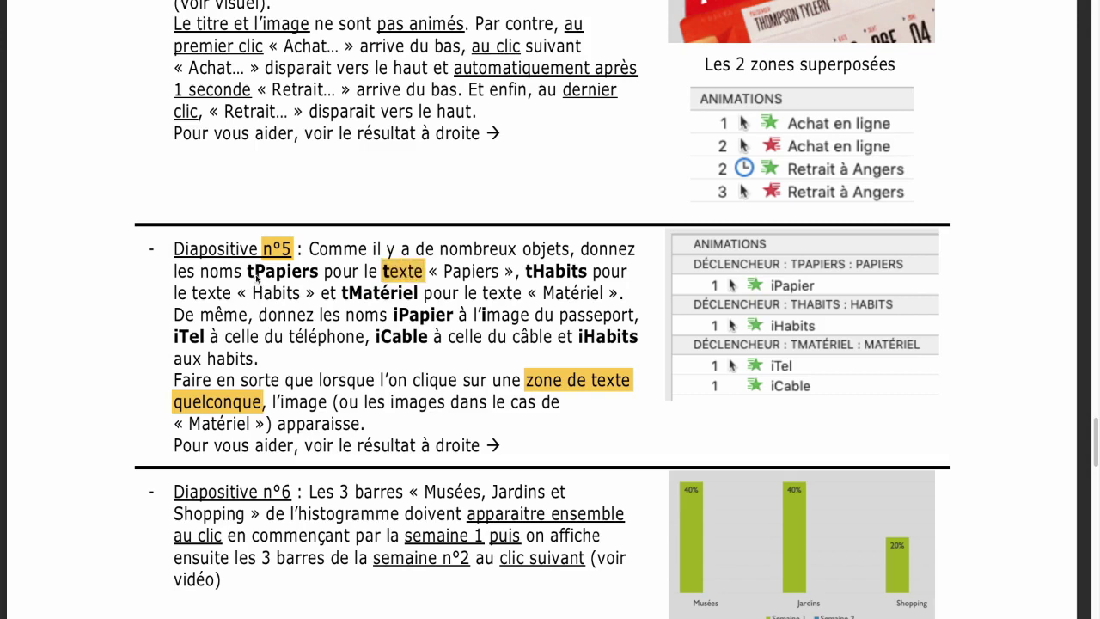
left_click_drag(248, 271, 257, 273)
left_click_drag(393, 316, 404, 317)
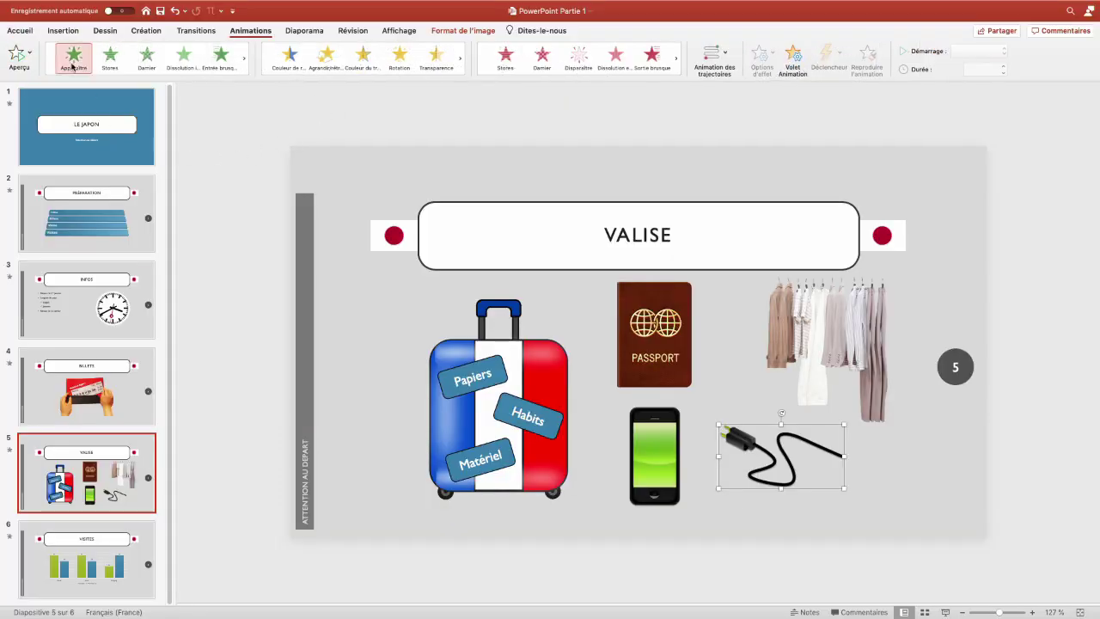
- Open the Selection pane from Accueil > Réorganiser to list slide 5's objects
left_click(19, 30)
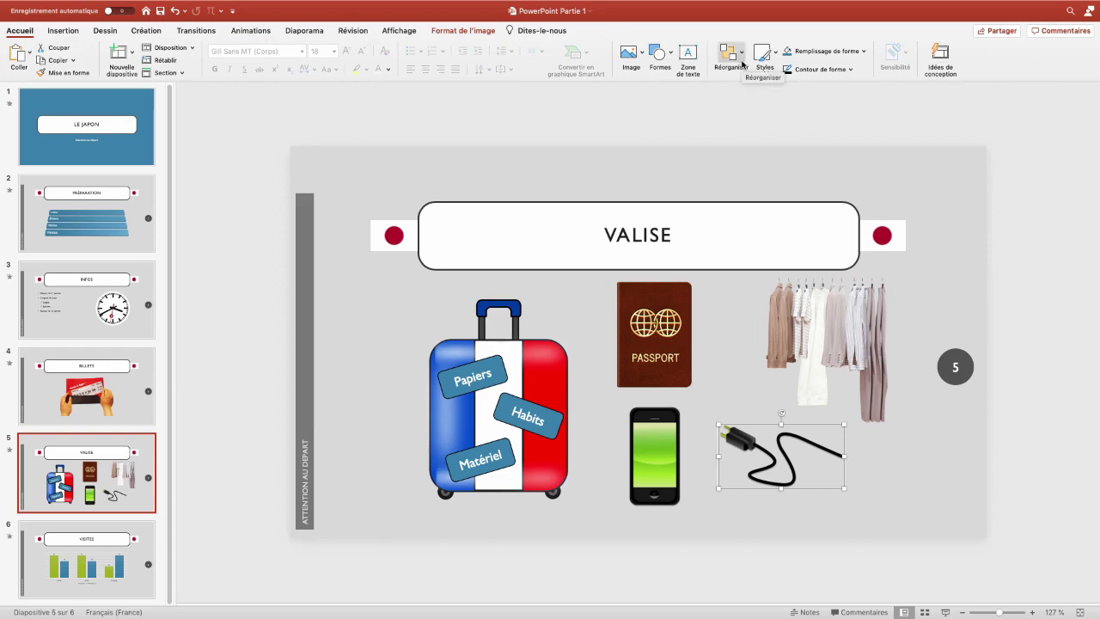
left_click(743, 63)
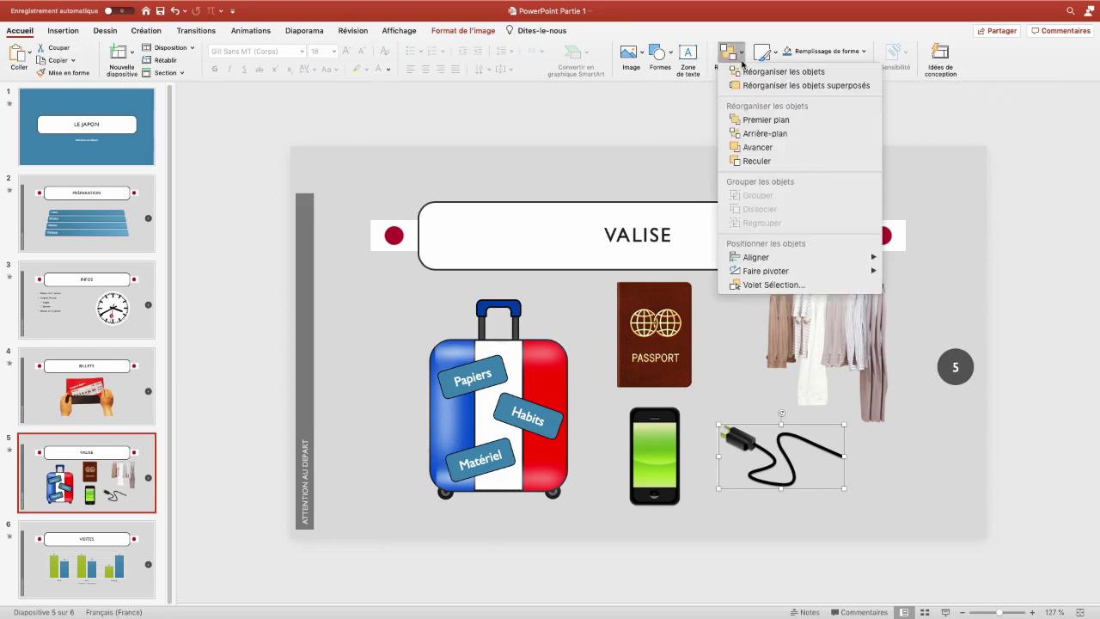
left_click(785, 287)
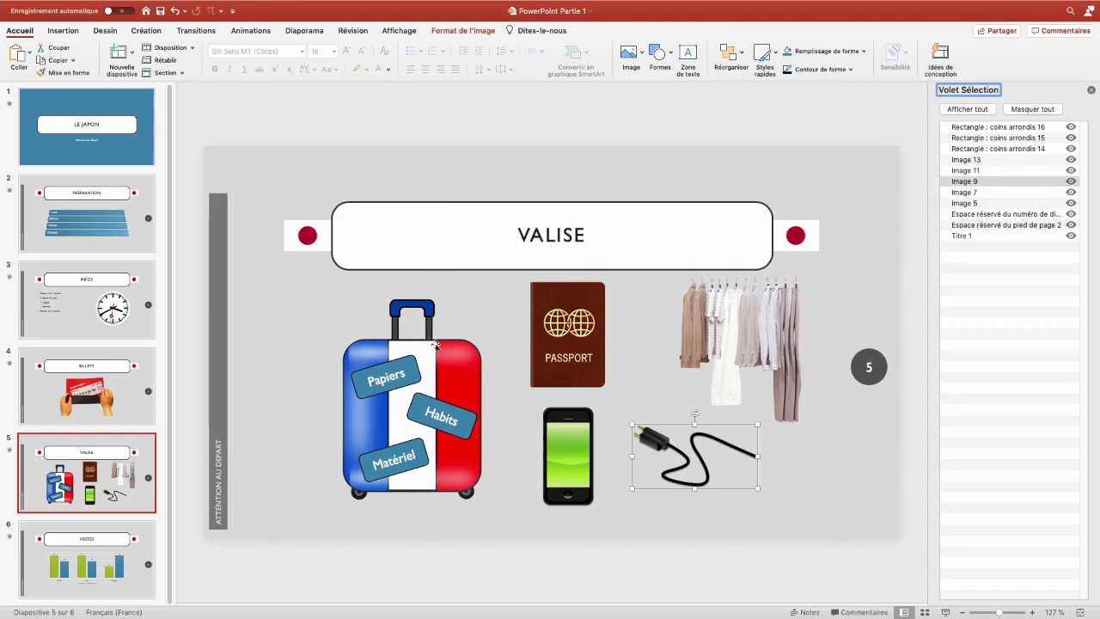
- Rename the three suitcase labels tPapier, tHabits and tMatériel in the Selection pane
left_click(410, 370)
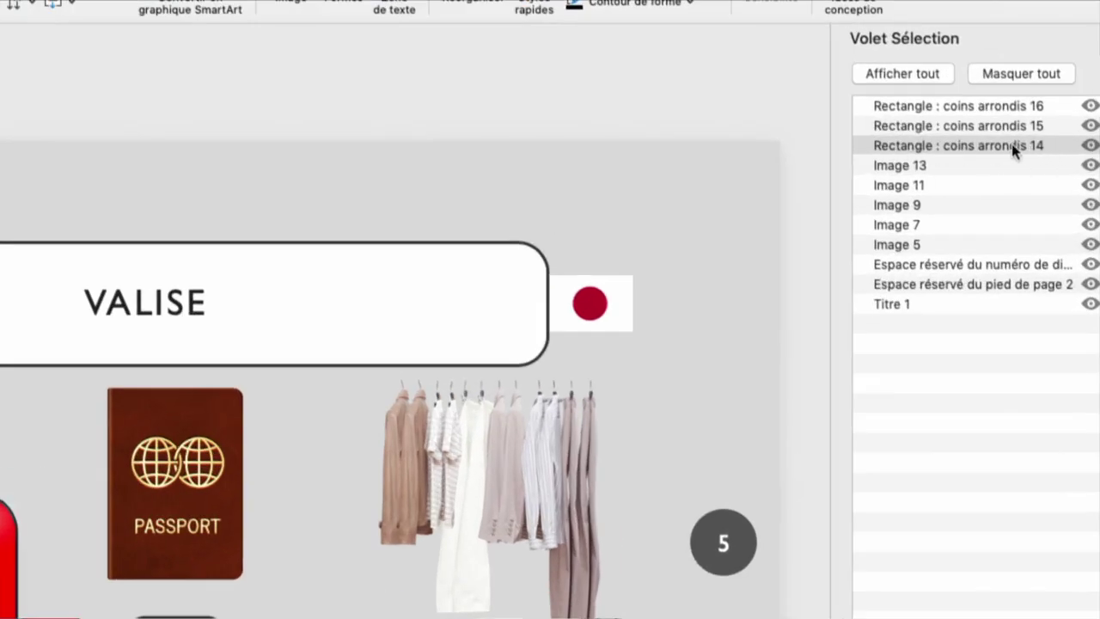
double_click(1014, 145)
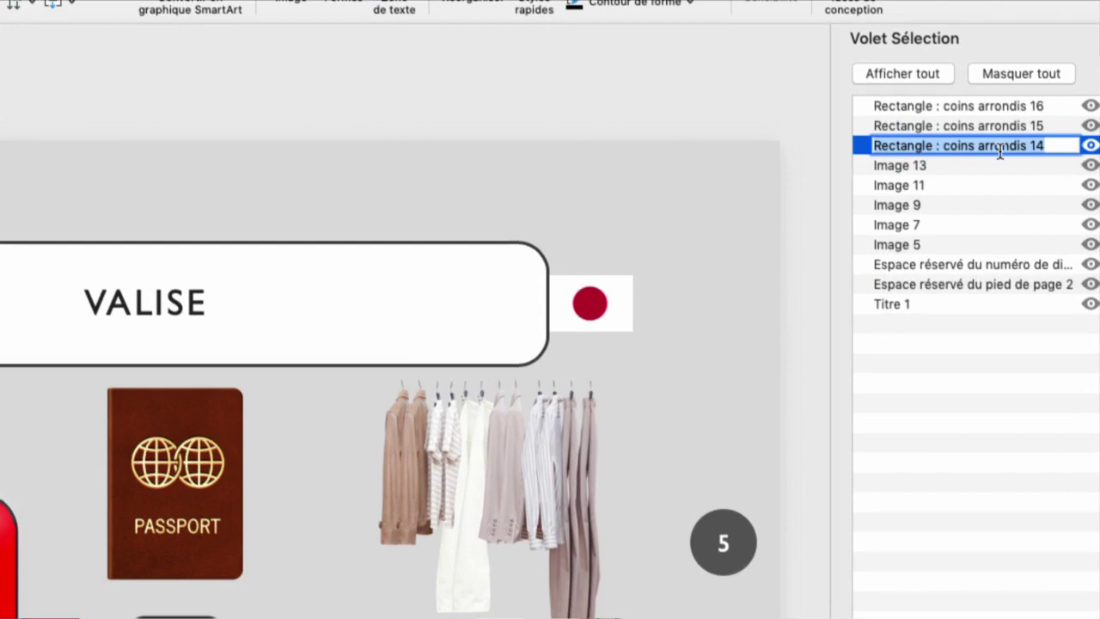
type("tP")
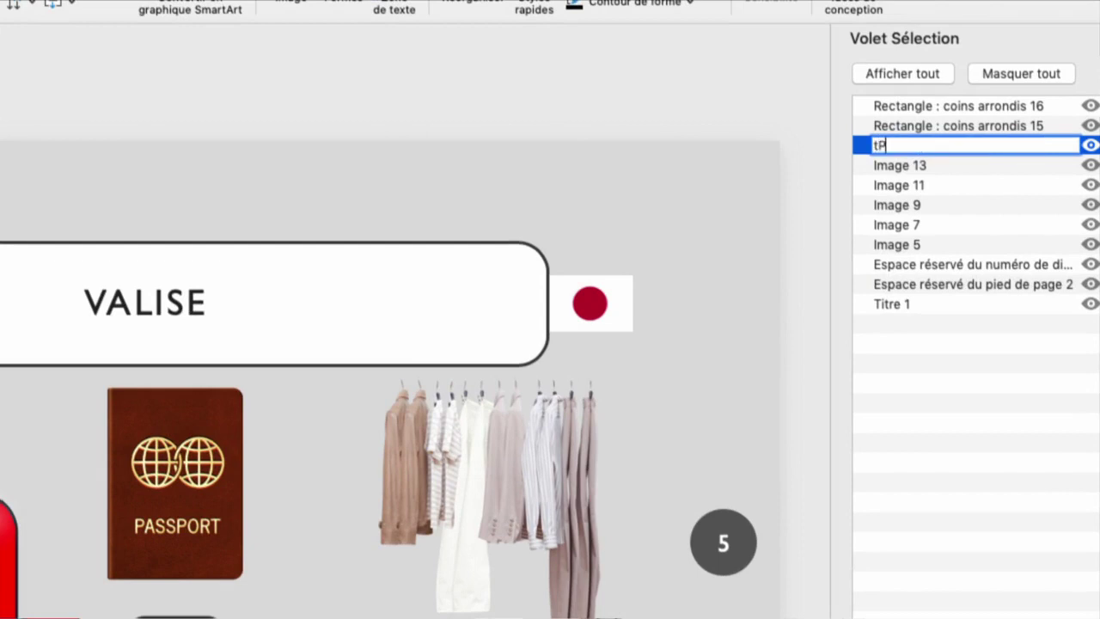
type("apier")
key("Return")
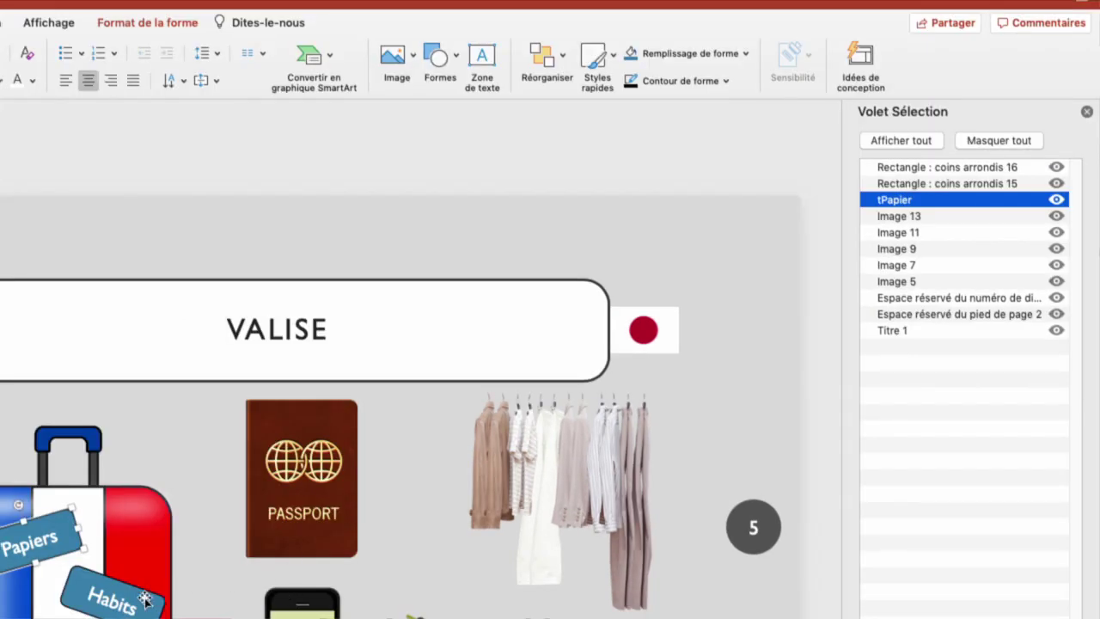
left_click(1014, 184)
left_click(993, 186)
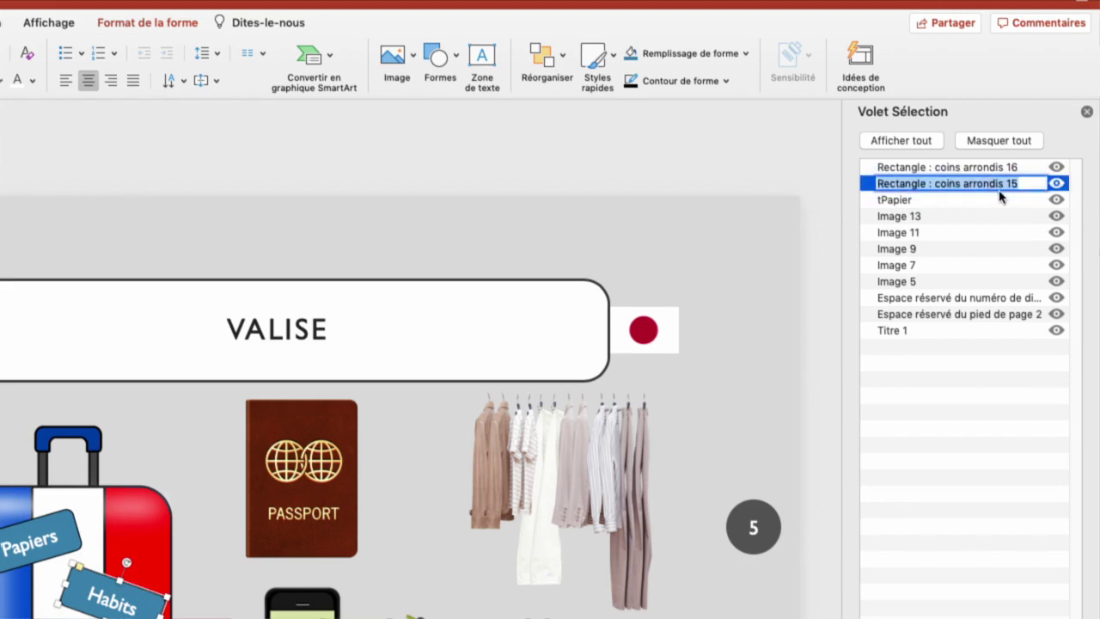
type("tHabits")
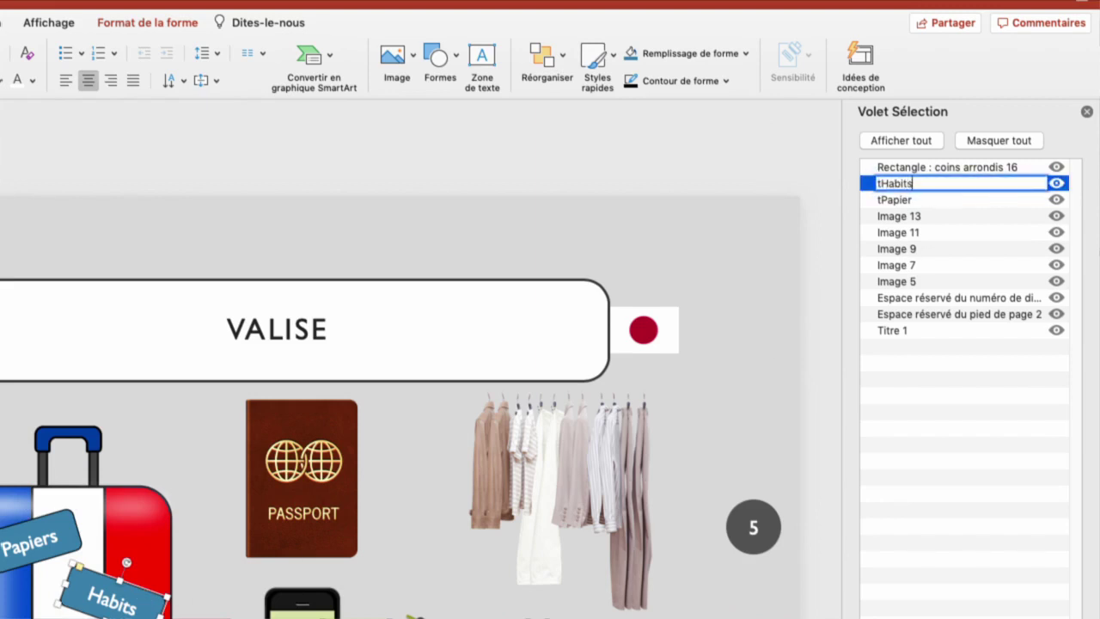
key("Return")
left_click(948, 167)
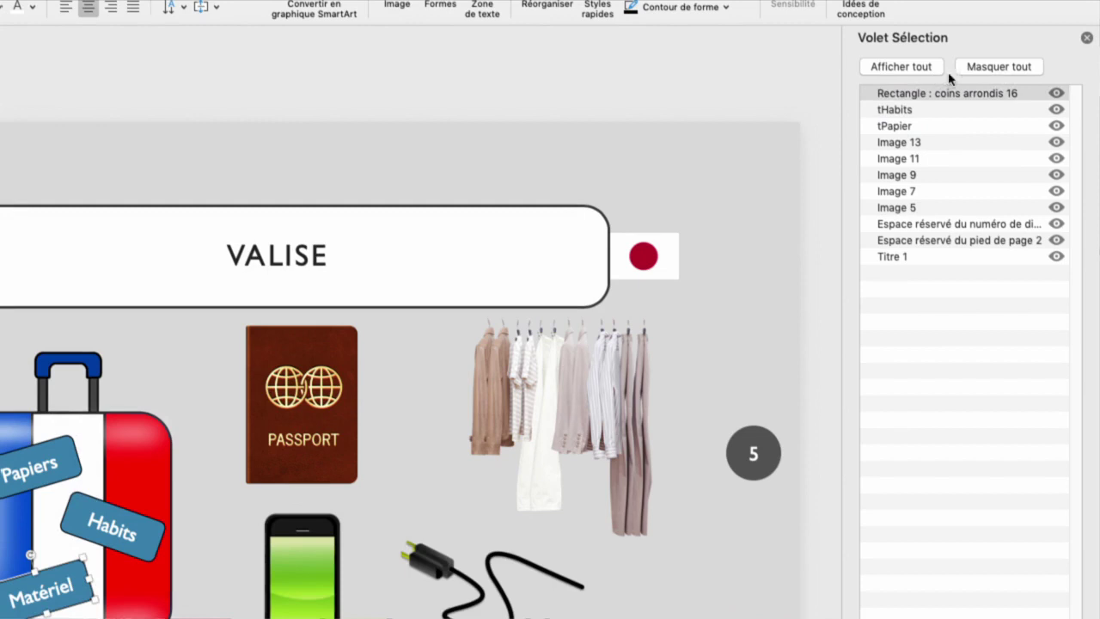
left_click(949, 95)
type("tMatériel")
key("Return")
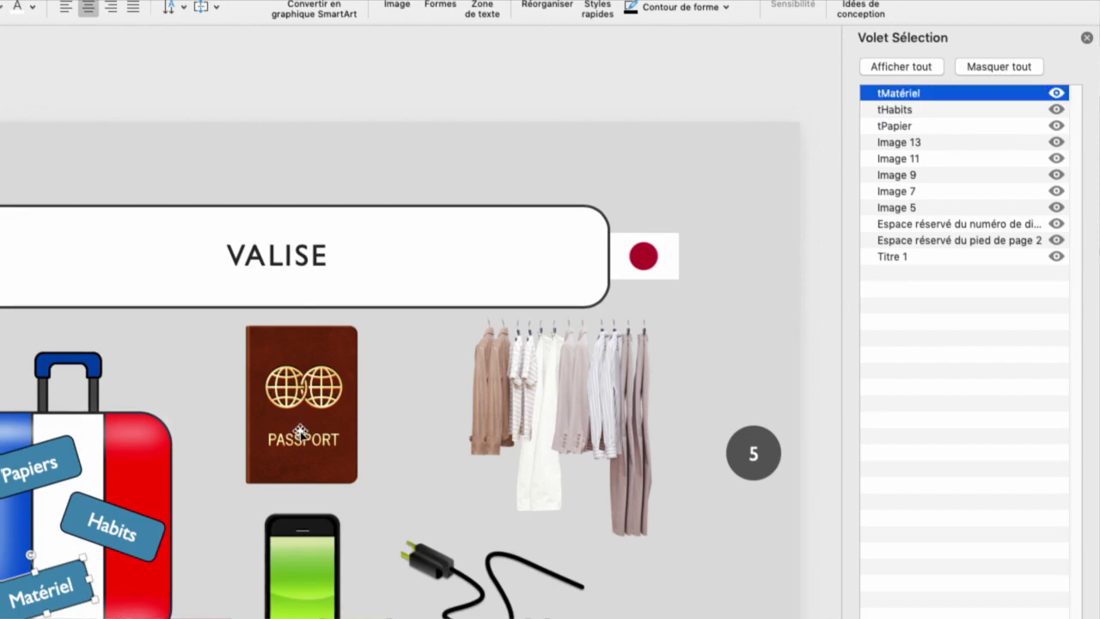
- Rename the passport, clothes, phone and cable pictures iPapier, iHabits, iTel and iCable
left_click(301, 432)
left_click(896, 191)
key("BackSpace")
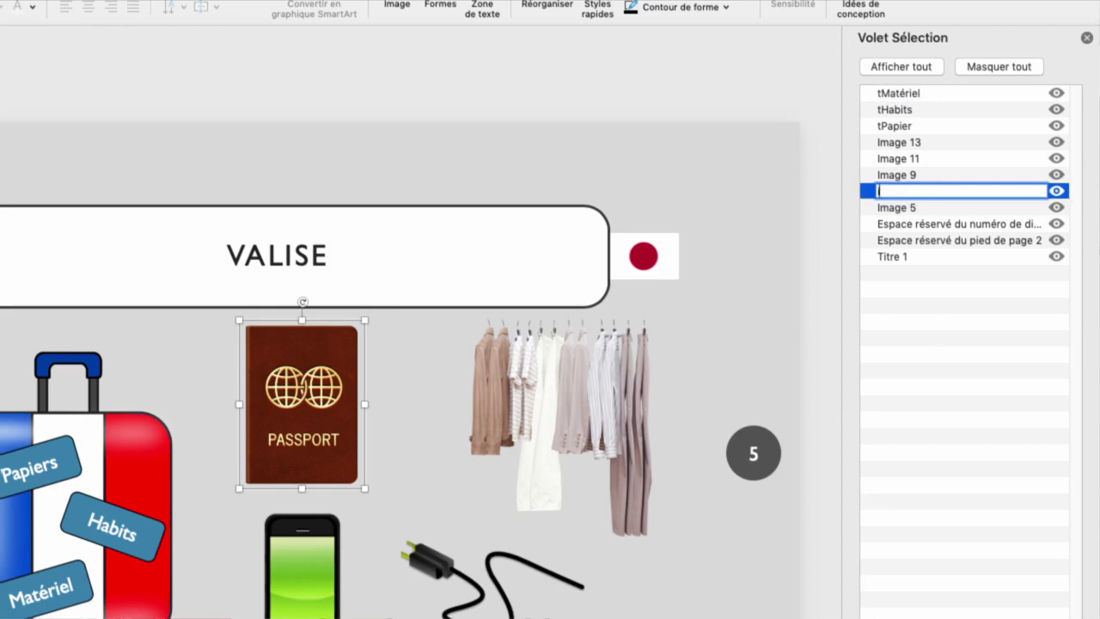
type("iPapier")
left_click(896, 207)
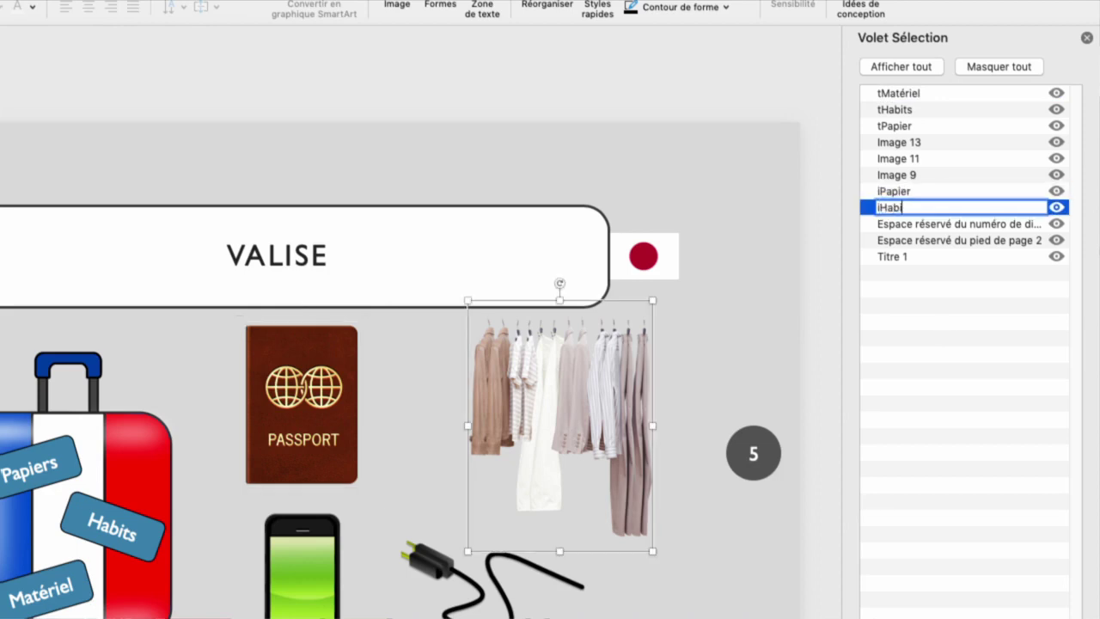
type("iHabits")
left_click(897, 158)
type("iTel")
key("Return")
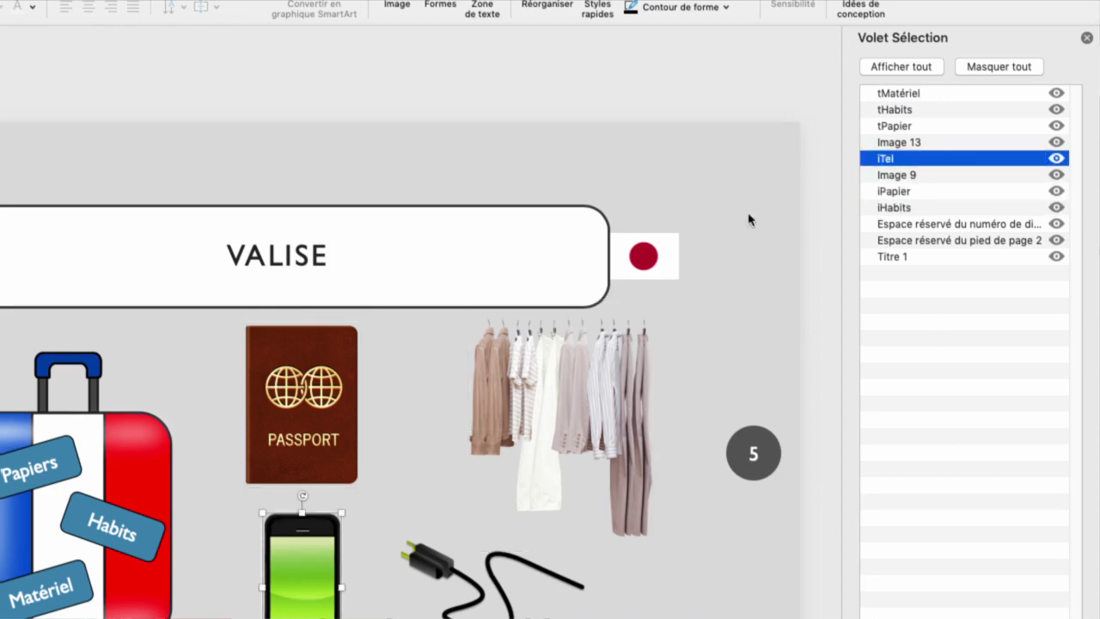
left_click(897, 174)
type("iCable")
key("Return")
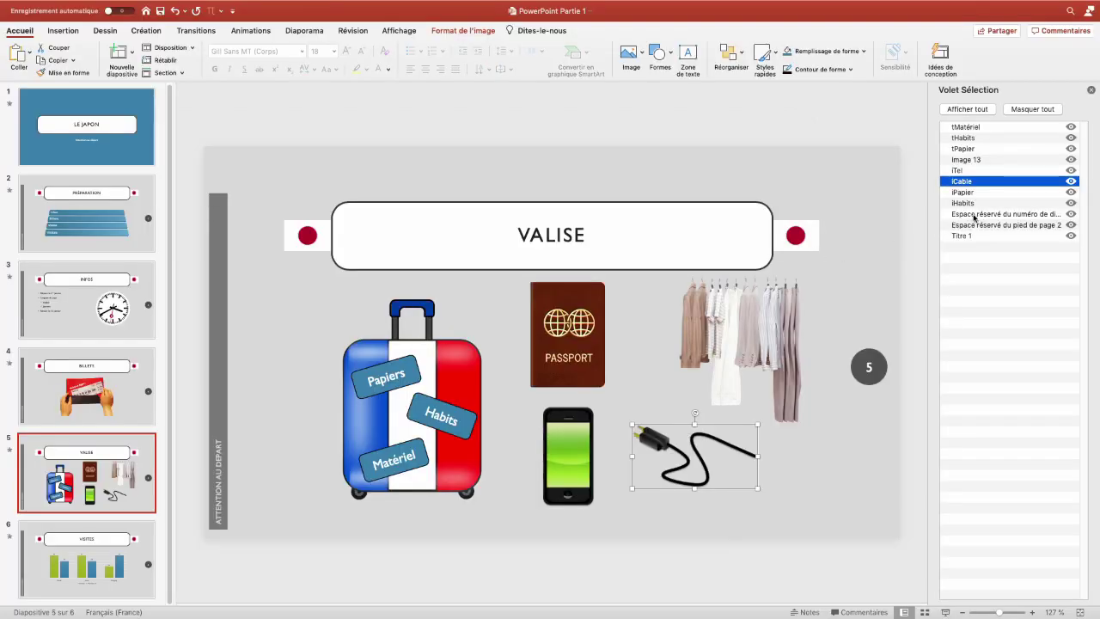
- Give the passport picture an Apparaître entrance animation
left_click(974, 214)
left_click(968, 236)
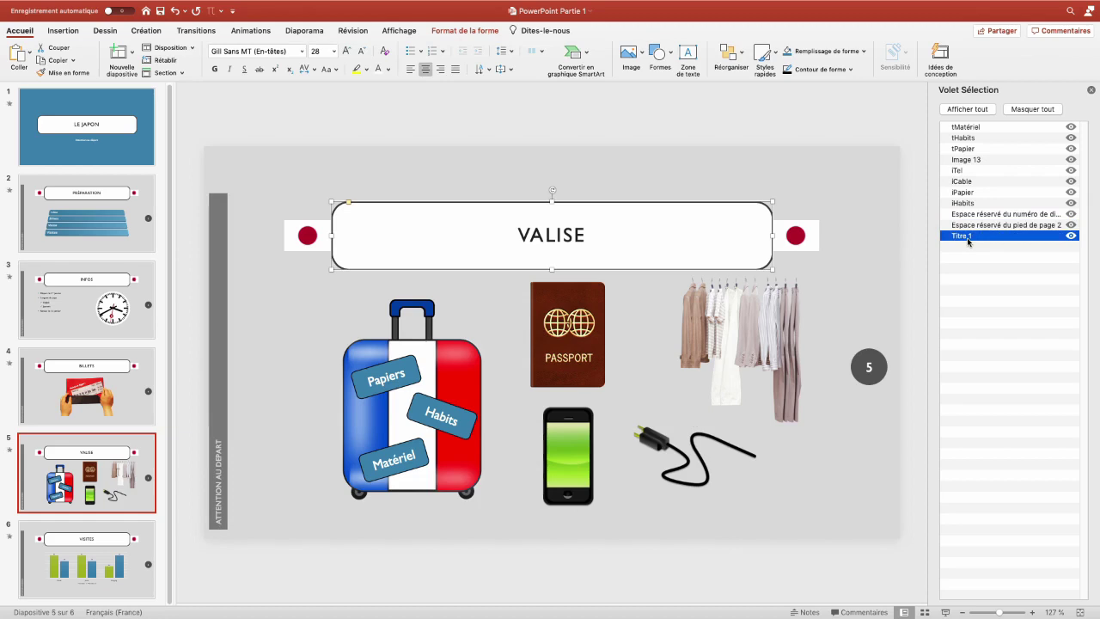
left_click(968, 249)
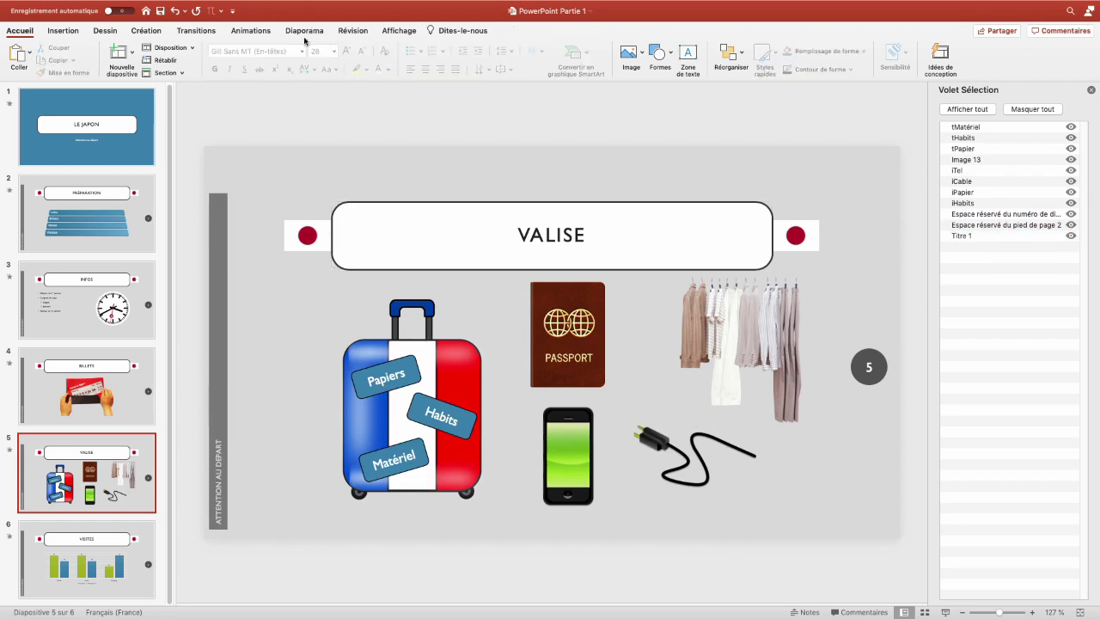
left_click(251, 32)
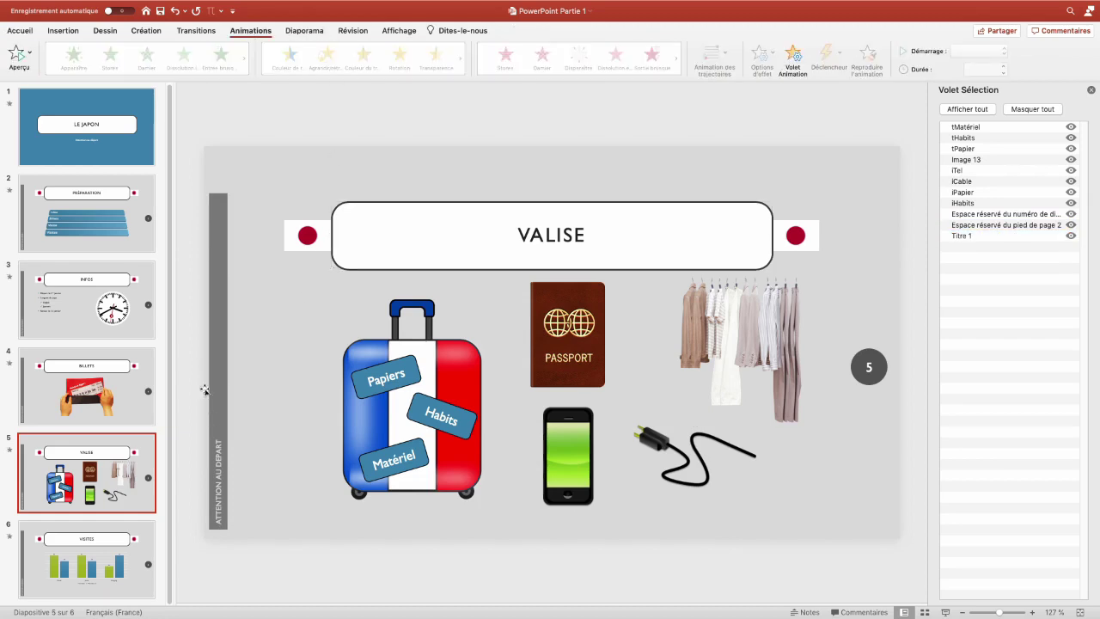
left_click(567, 340)
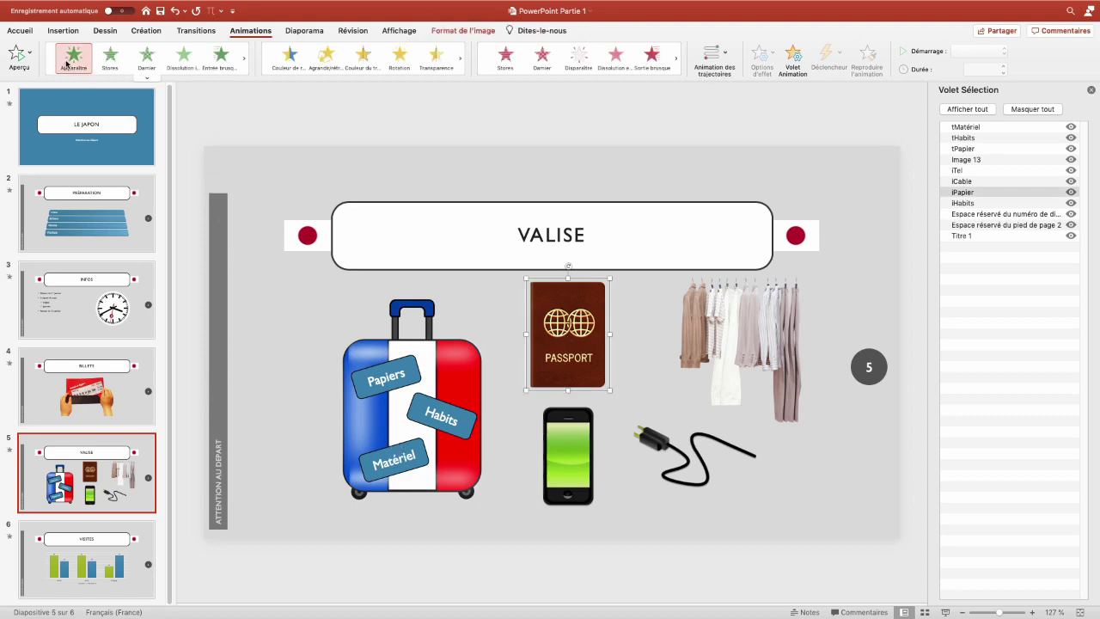
left_click(69, 60)
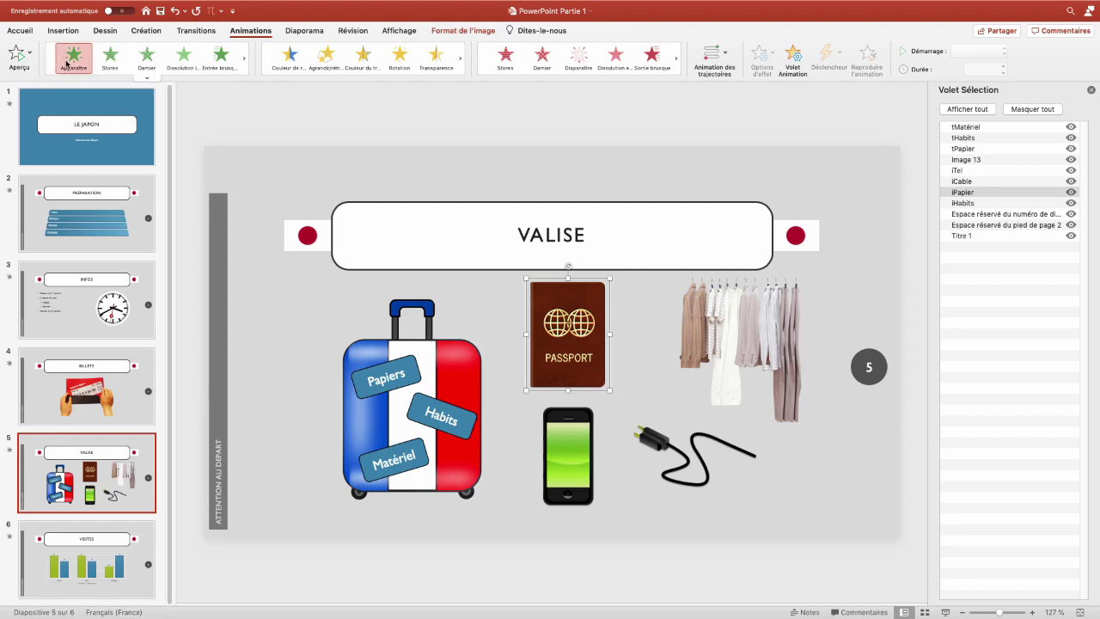
- Set the iPapier animation's trigger to Sur un clic de tPapier
left_click(790, 59)
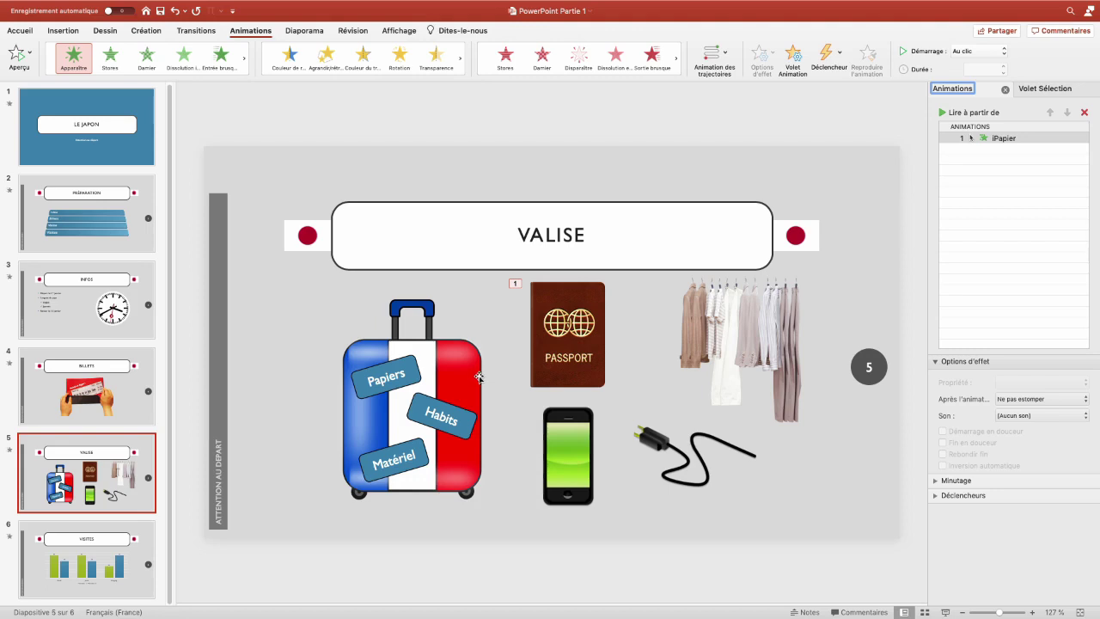
left_click(580, 364)
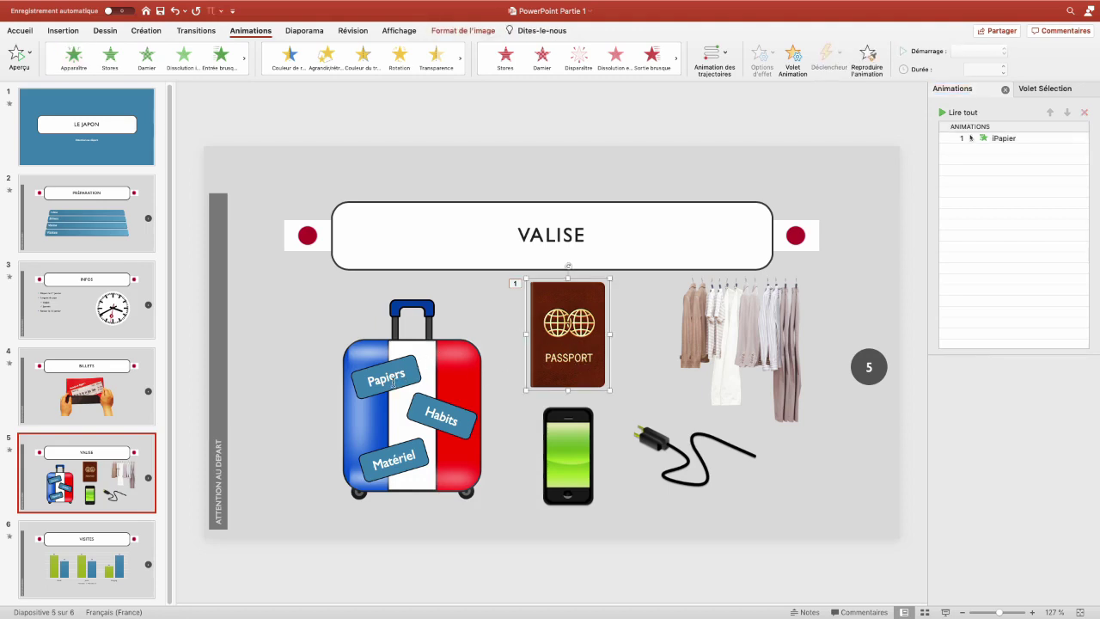
left_click(997, 140)
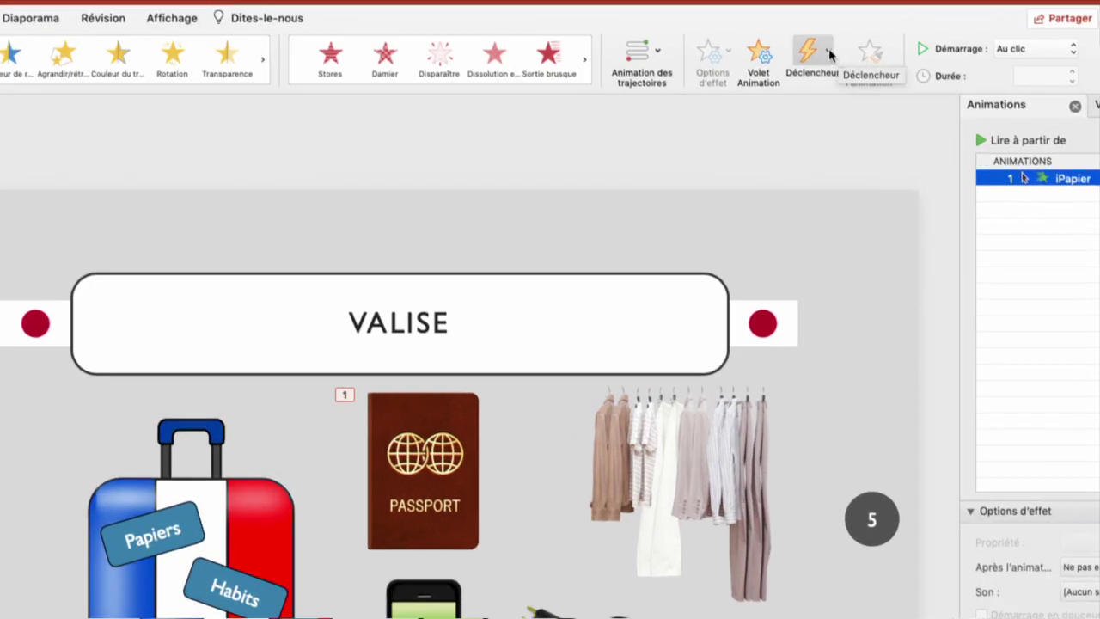
left_click(829, 54)
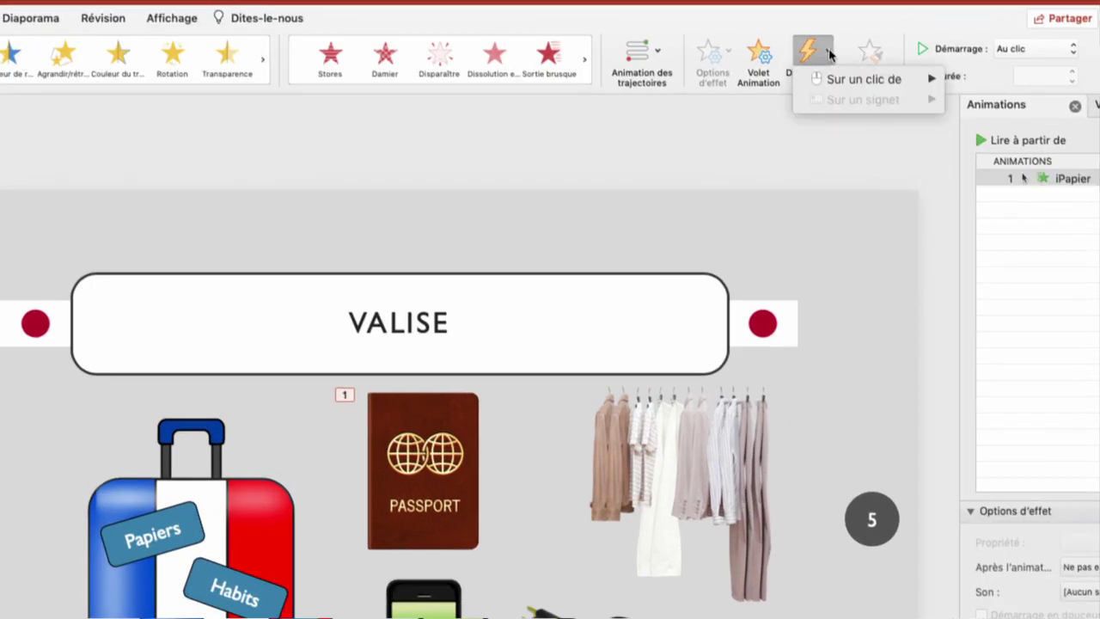
mouse_move(835, 79)
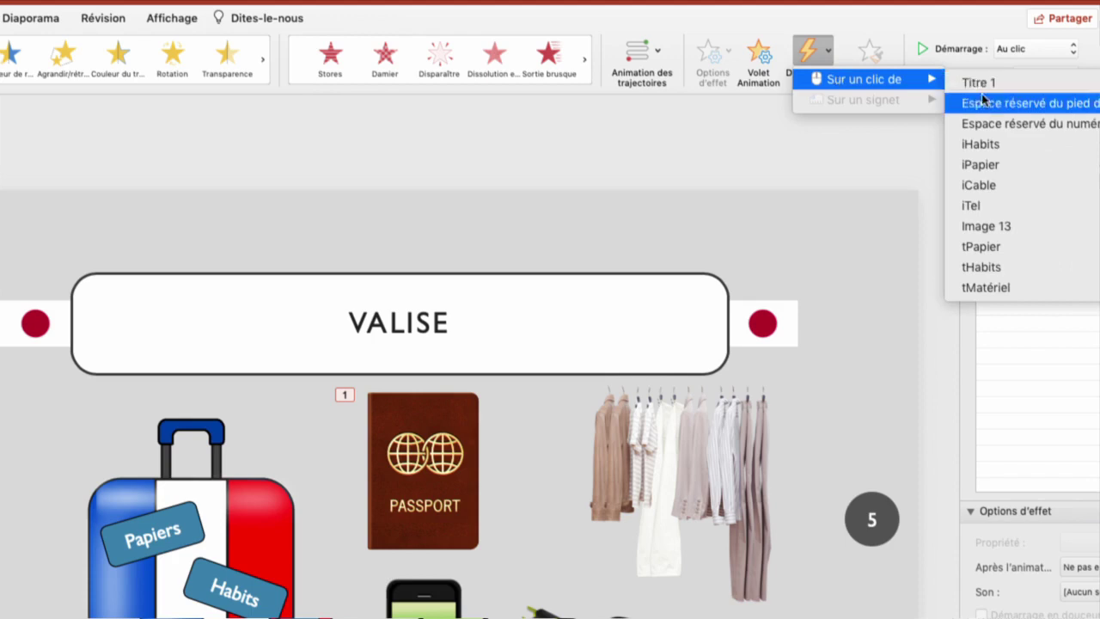
left_click(976, 248)
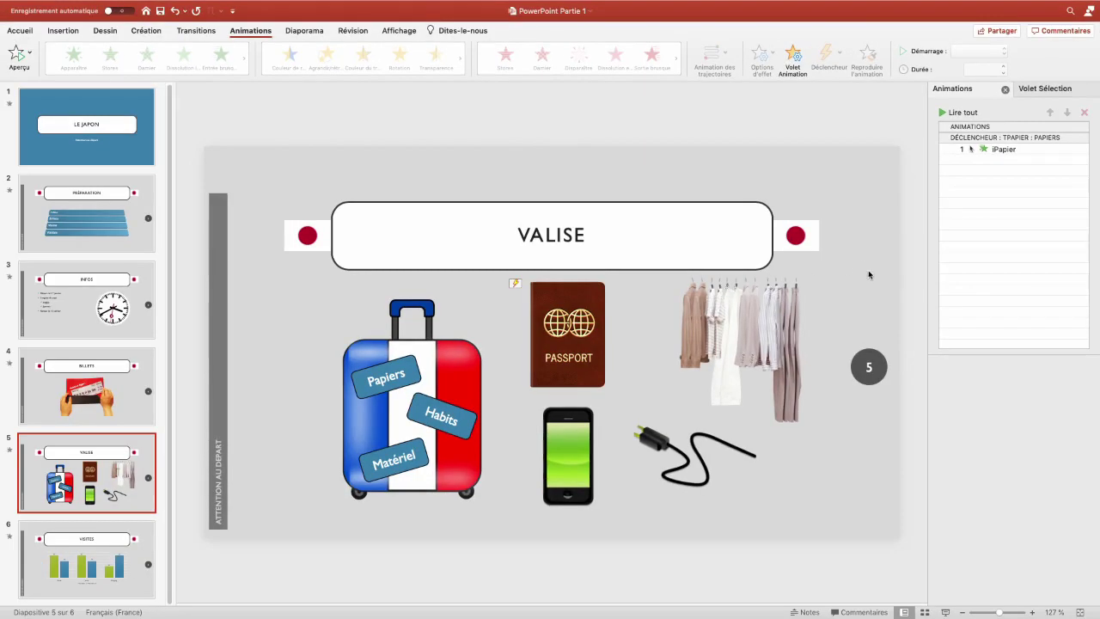
left_click(773, 332)
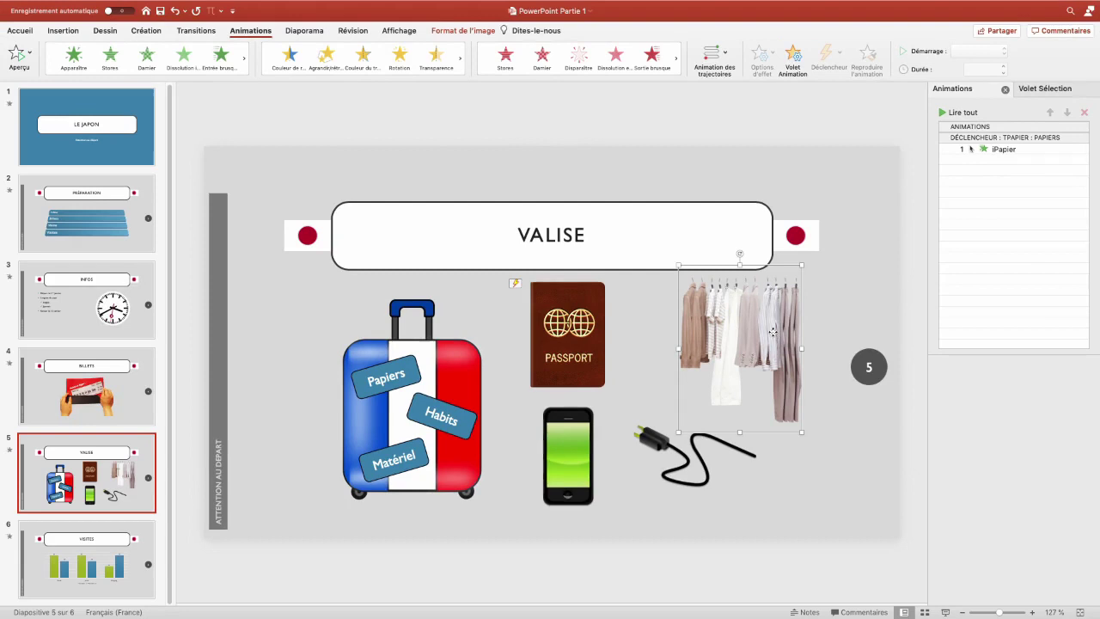
- Give the clothes image an Apparaître entrance triggered by clicking tHabits
left_click(74, 58)
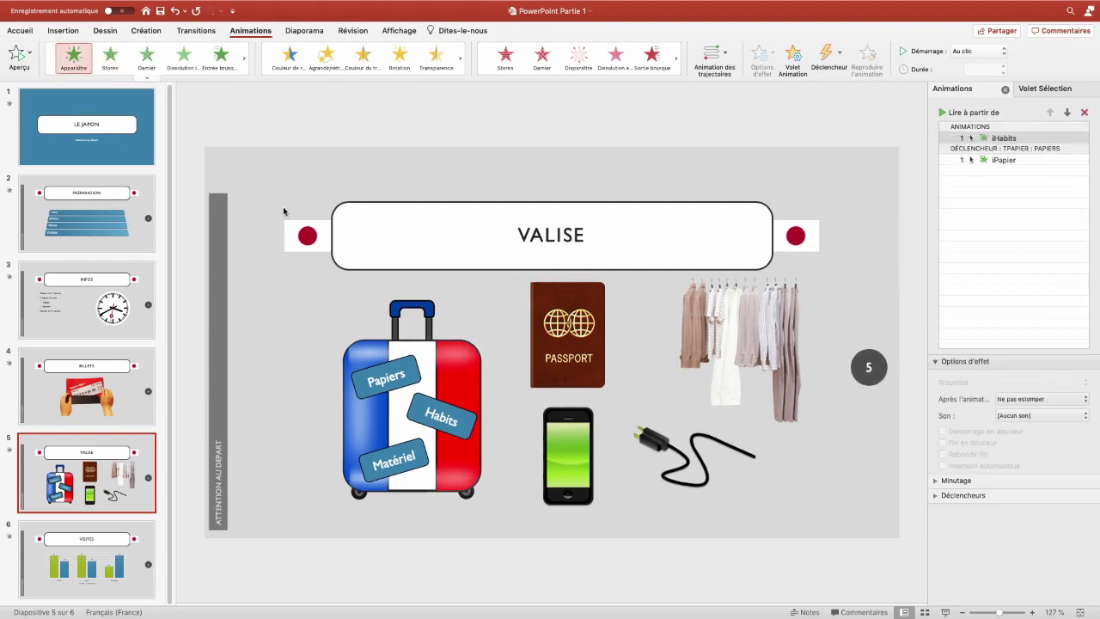
left_click(996, 139)
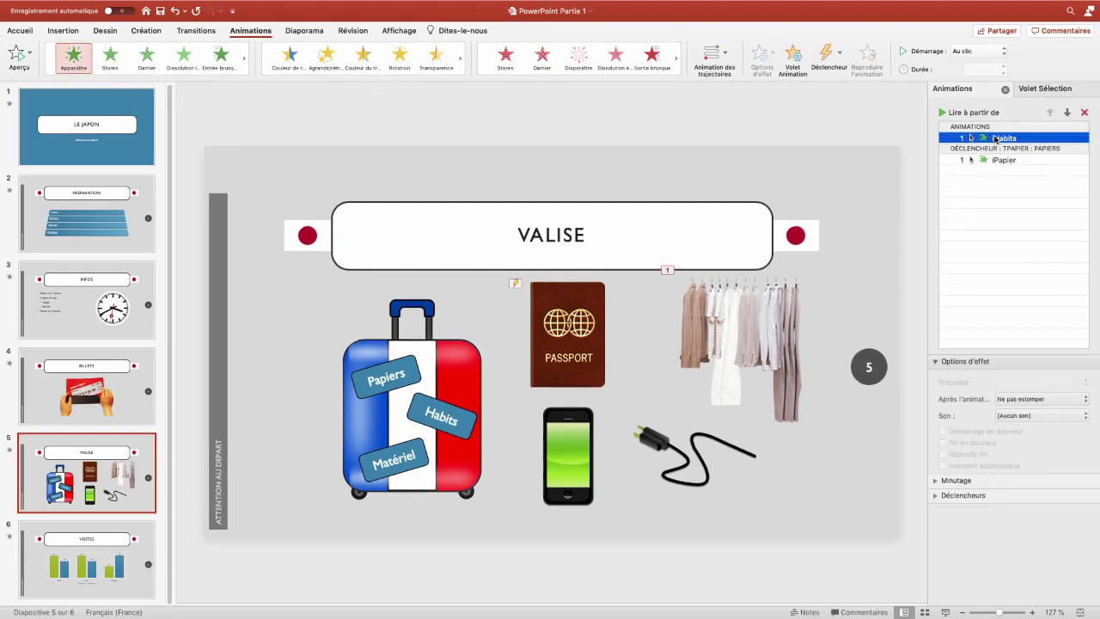
left_click(829, 58)
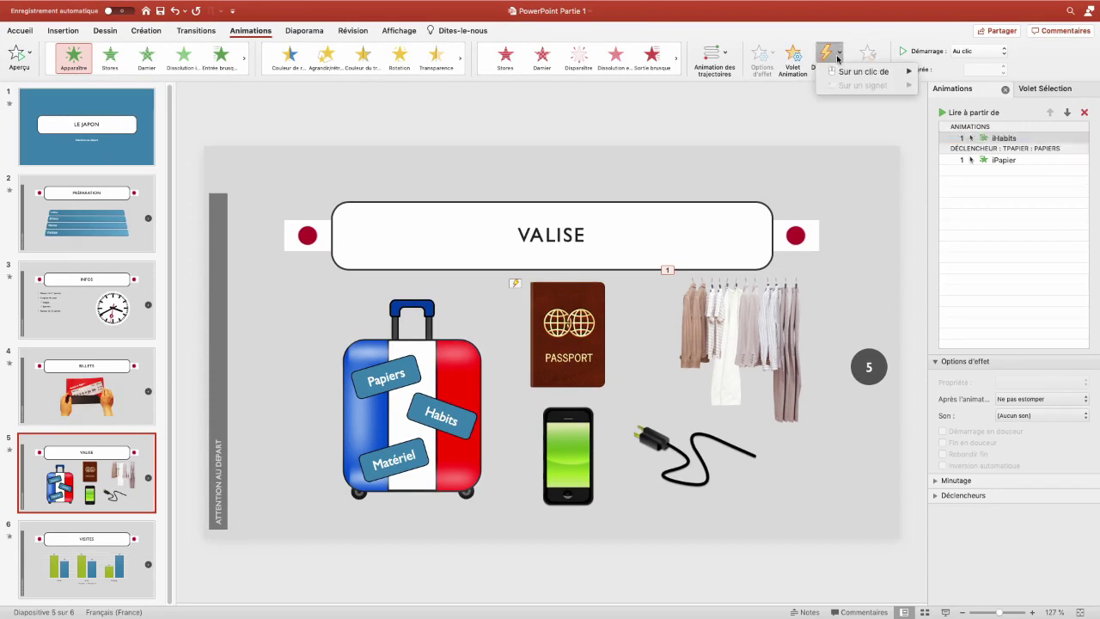
mouse_move(845, 72)
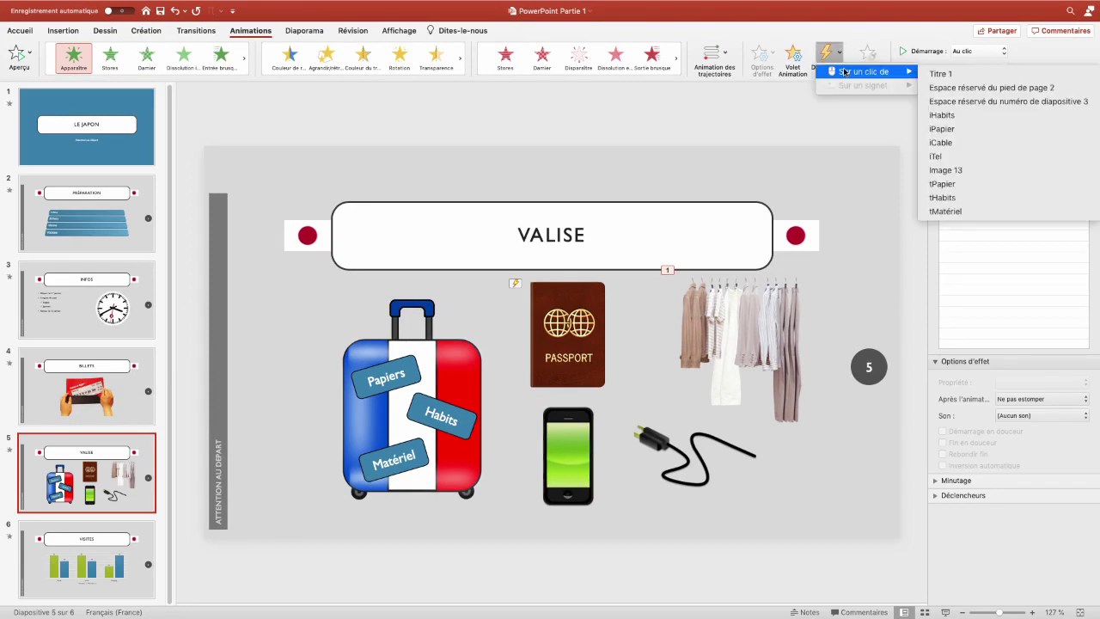
left_click(958, 201)
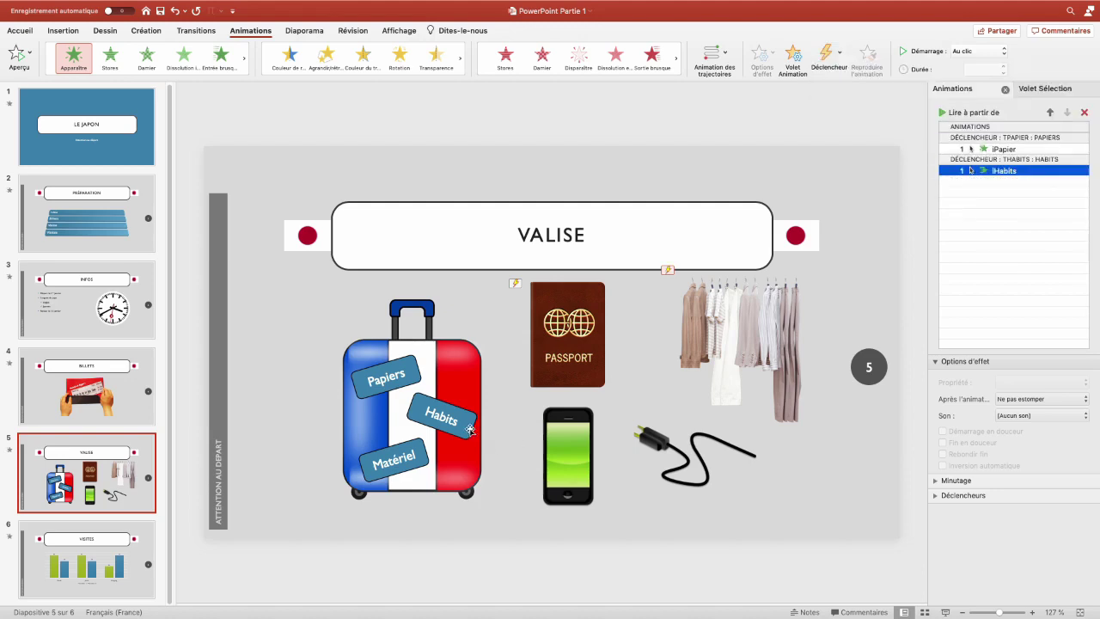
left_click(471, 430)
left_click(560, 464)
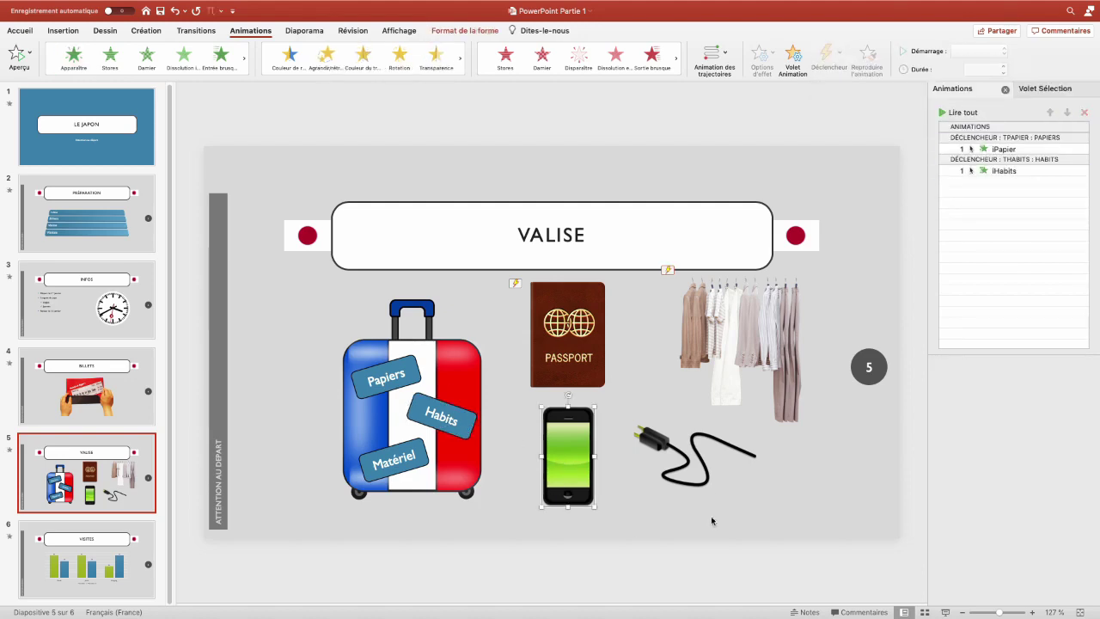
- Give both phone and cable an Apparaître entrance triggered by clicking tMatériel
left_click(658, 445, "shift")
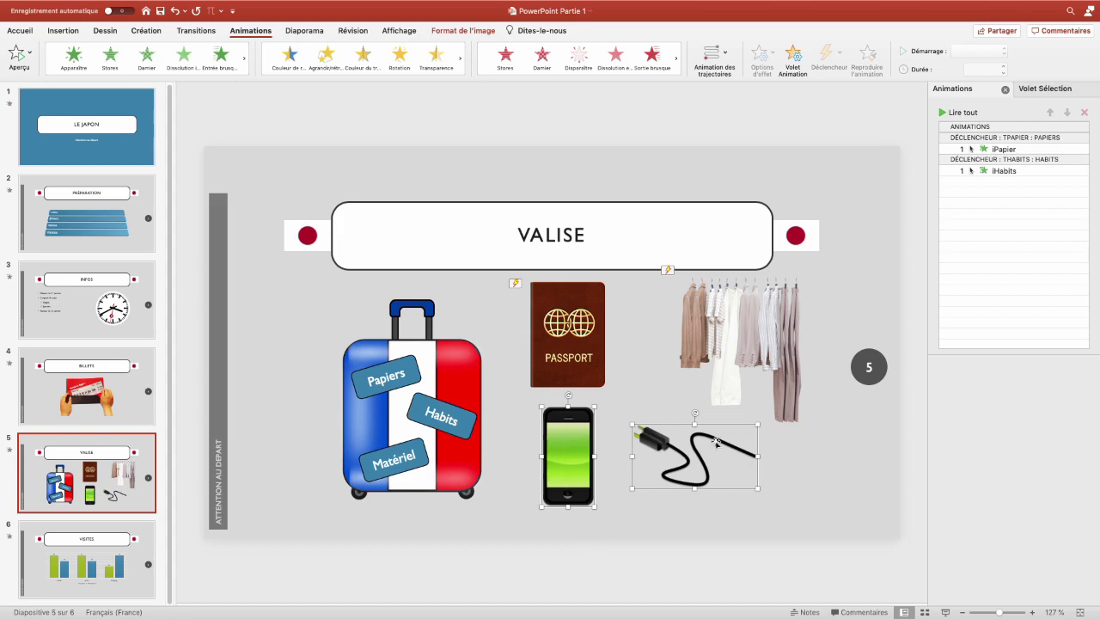
left_click(73, 57)
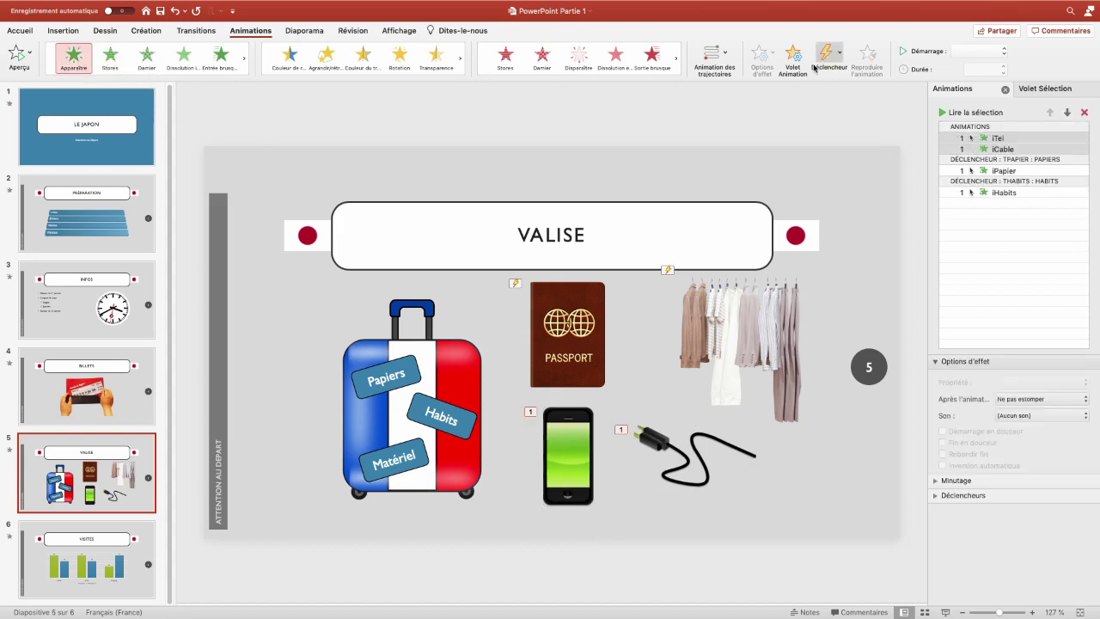
left_click(836, 61)
mouse_move(860, 72)
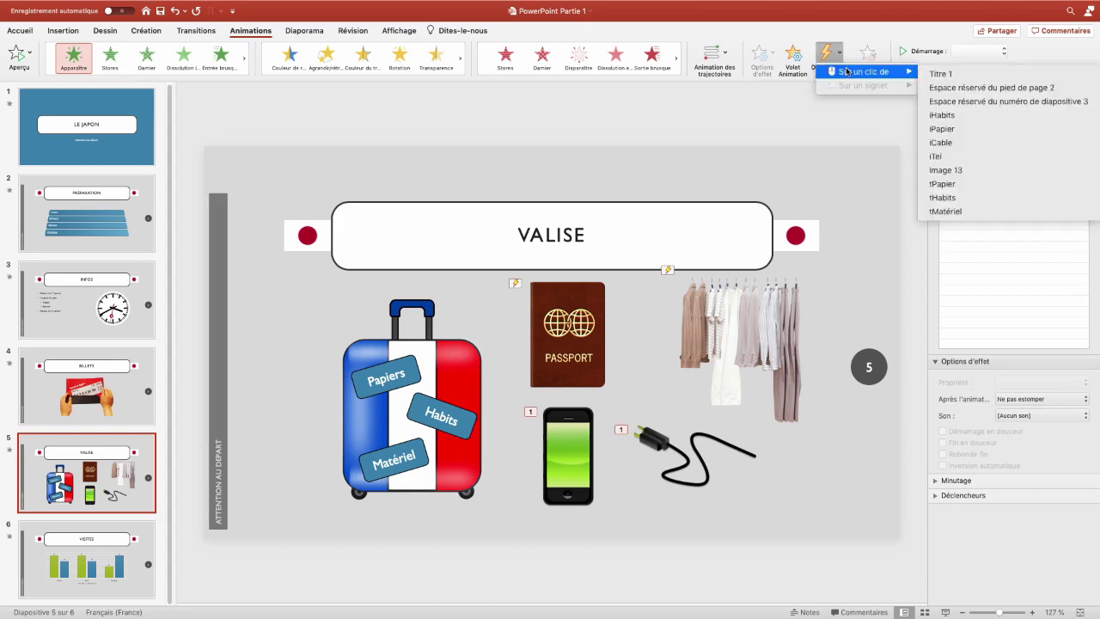
left_click(946, 212)
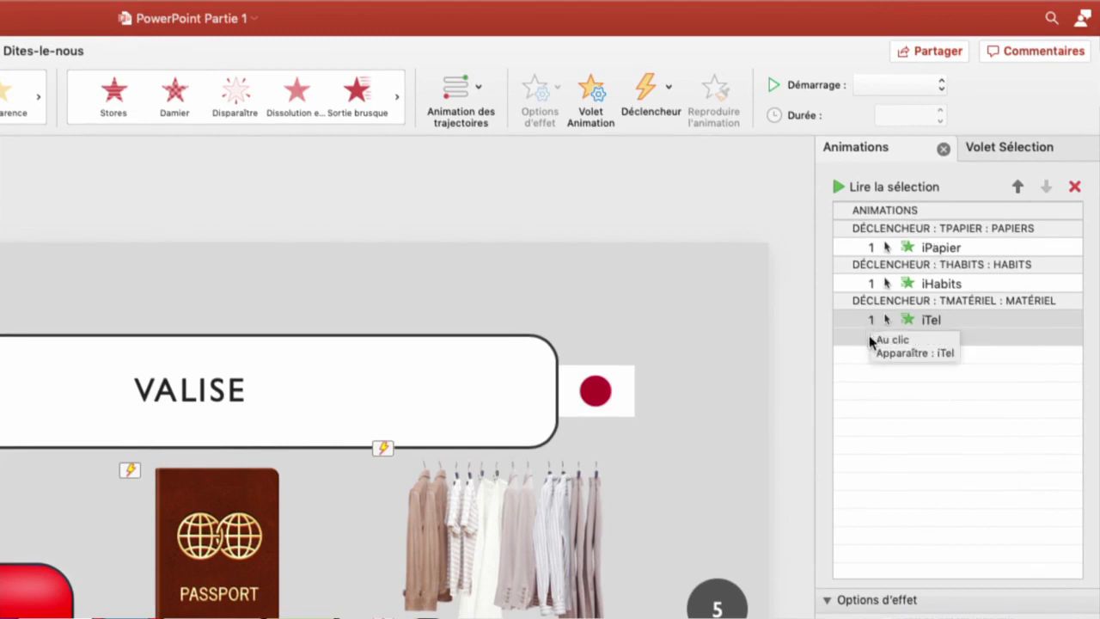
- Set iCable to start Après la précédente, then run the slideshow to test the triggers
left_click(911, 343)
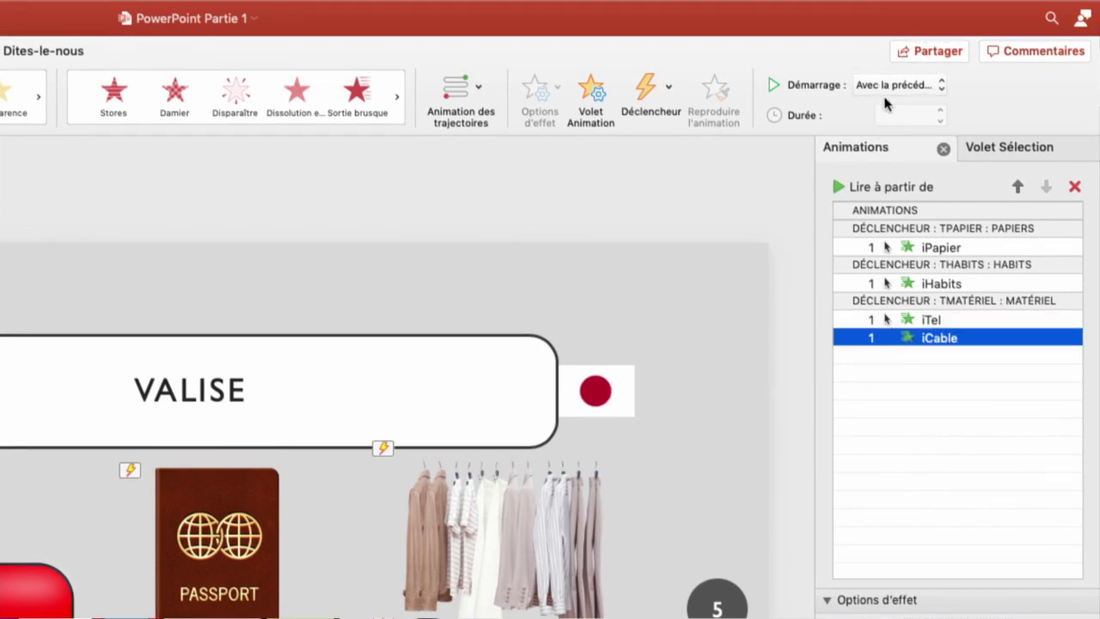
left_click(892, 89)
left_click(894, 118)
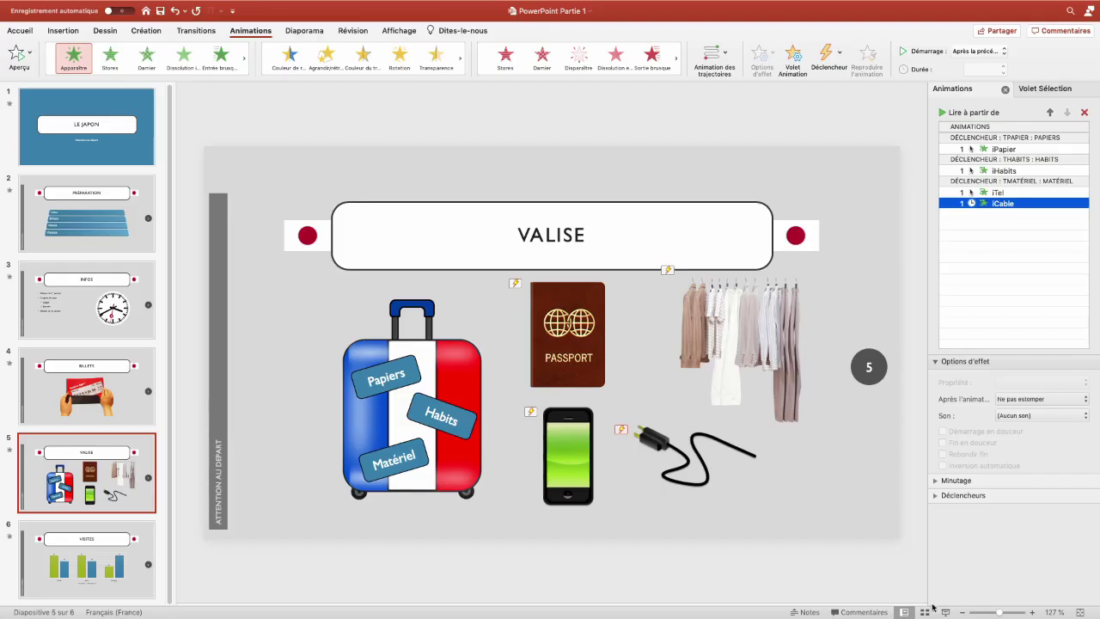
left_click(946, 614)
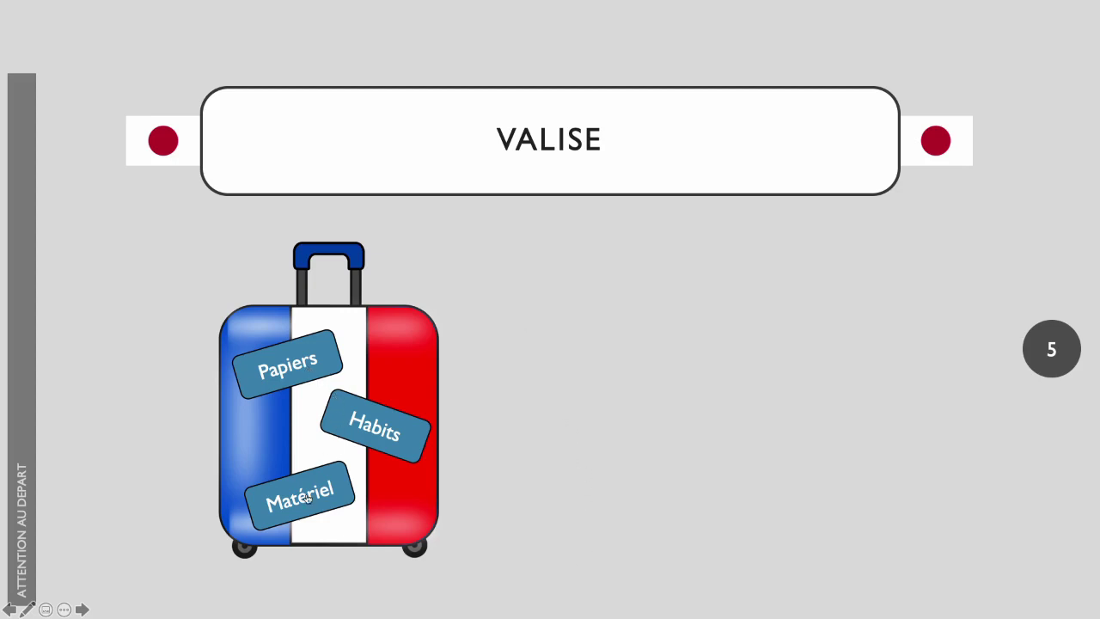
left_click(350, 431)
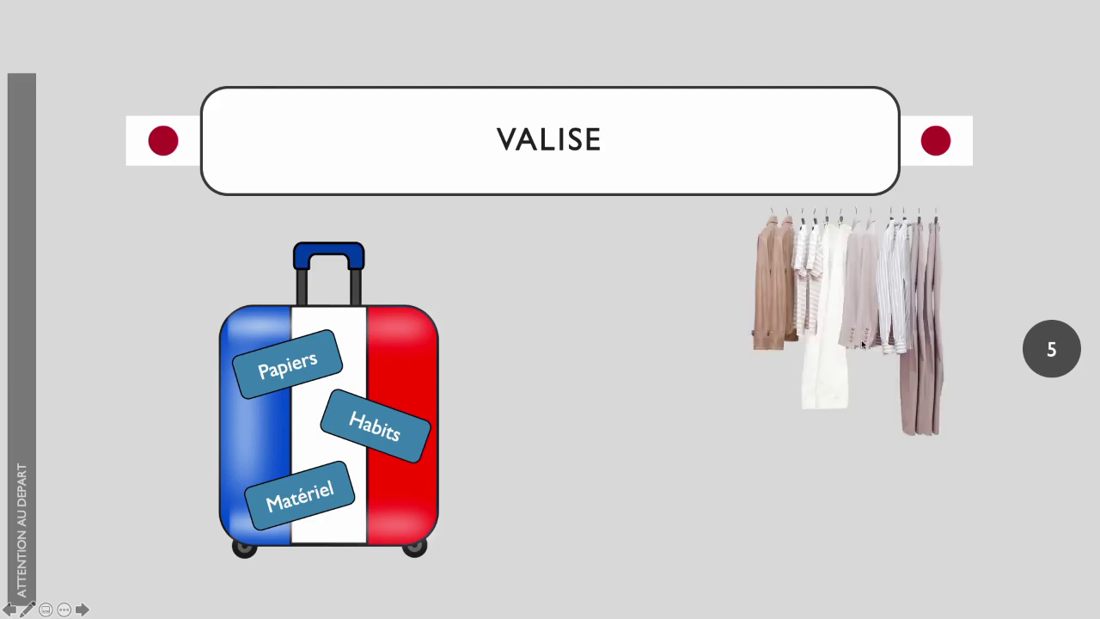
left_click(307, 377)
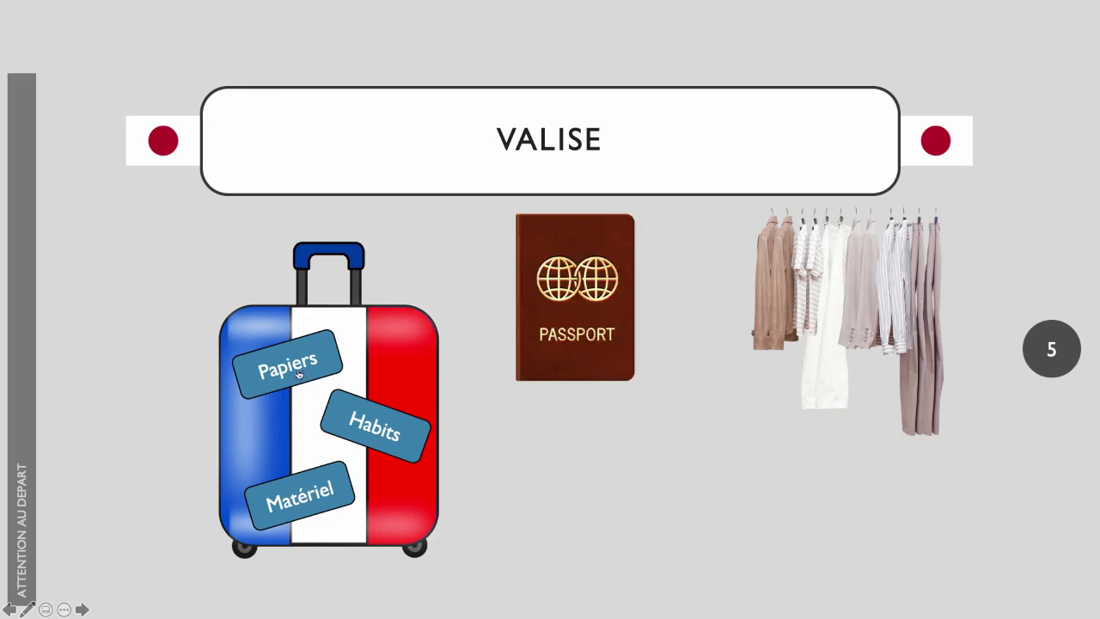
left_click(296, 496)
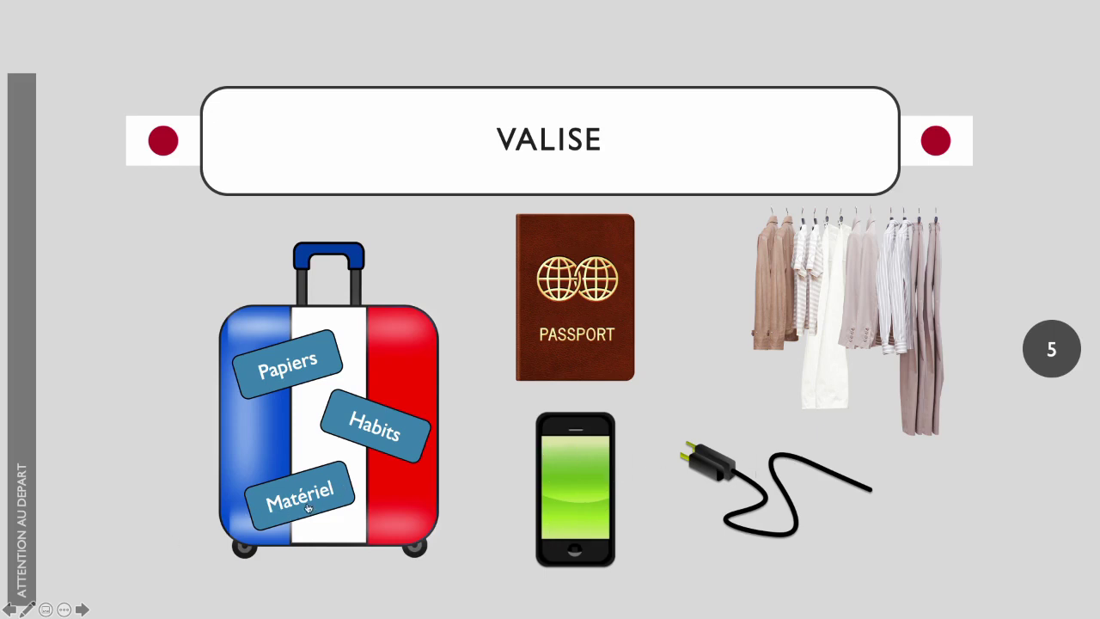
key("Escape")
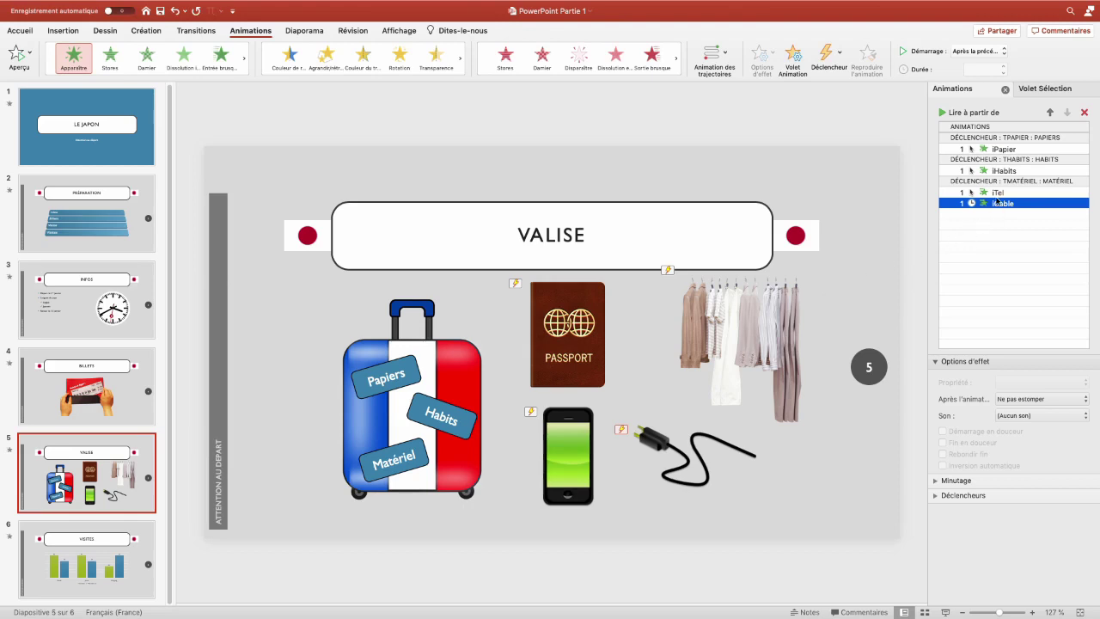
- Change the iTel animation to Entrée brusquée from the bottom and preview it in the slideshow
left_click(997, 193)
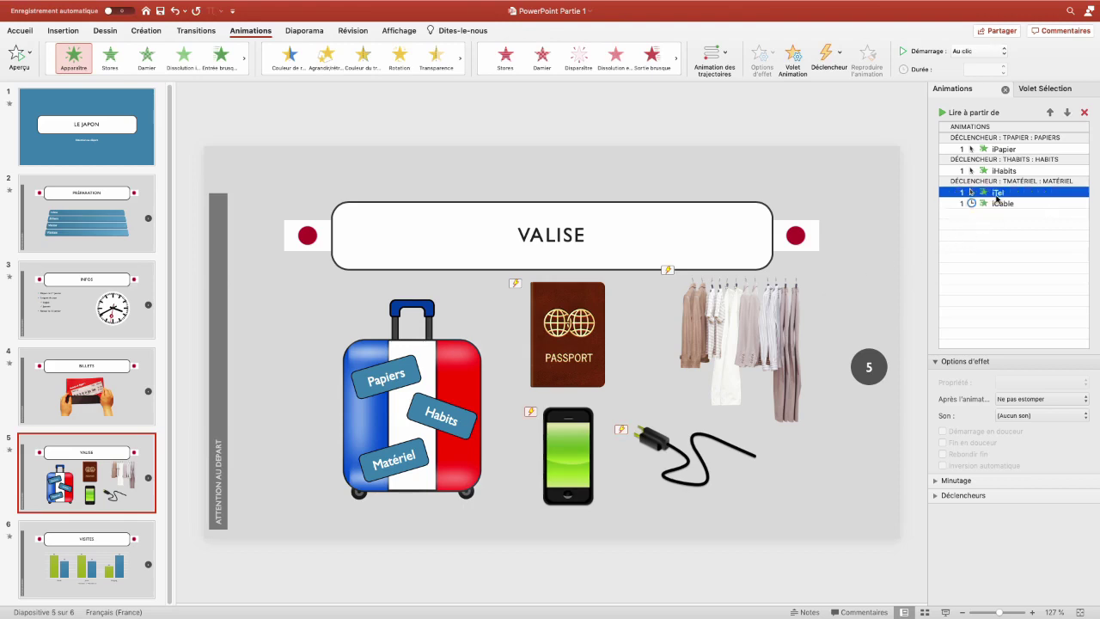
left_click(221, 58)
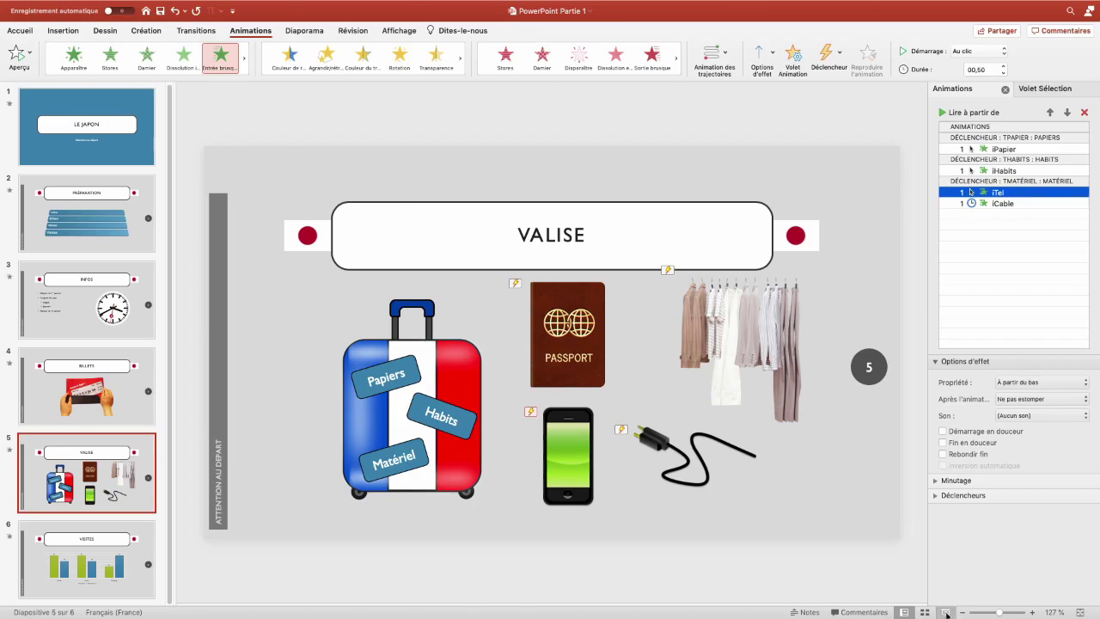
left_click(945, 612)
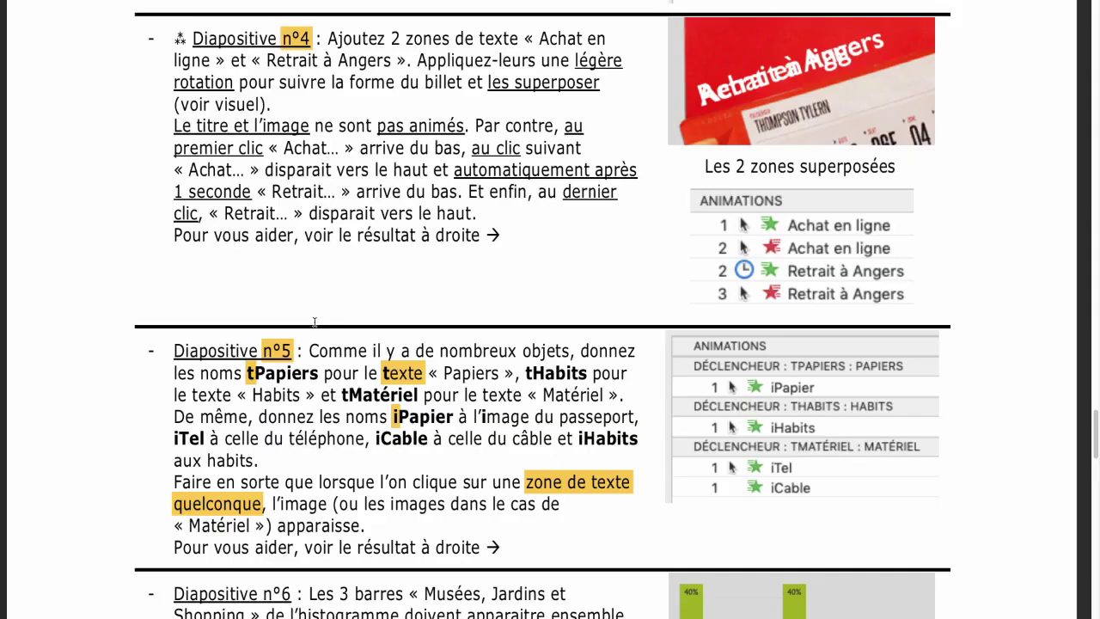
scroll(562, 436, "down", 5)
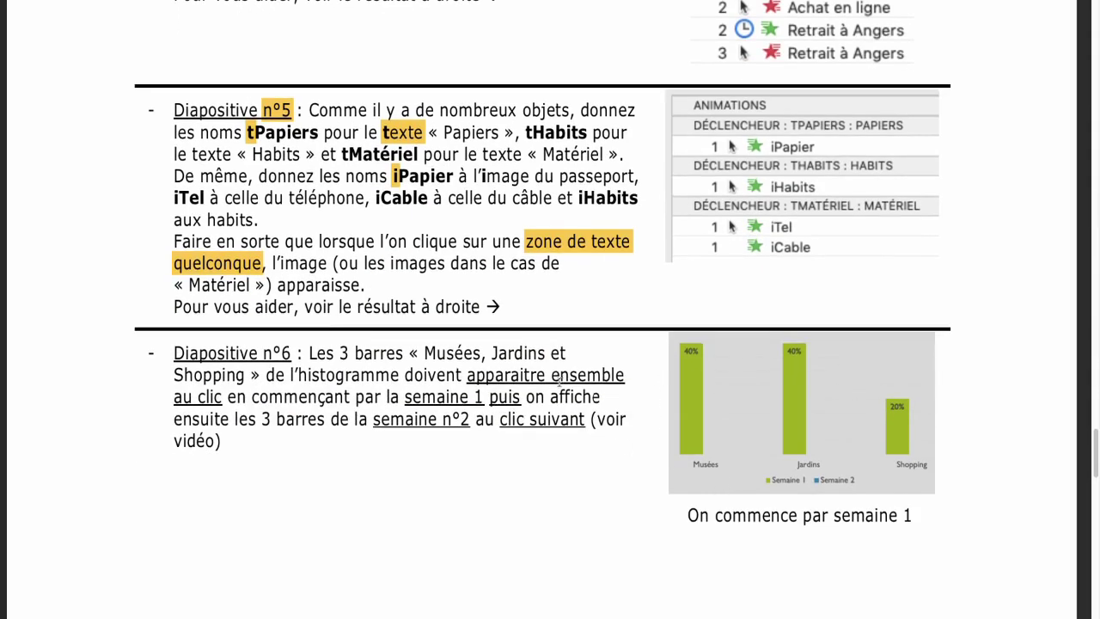
- Mark 'n°6' and 'clic suivant' with the yellow highlighter in the PDF
left_click_drag(295, 353, 262, 354)
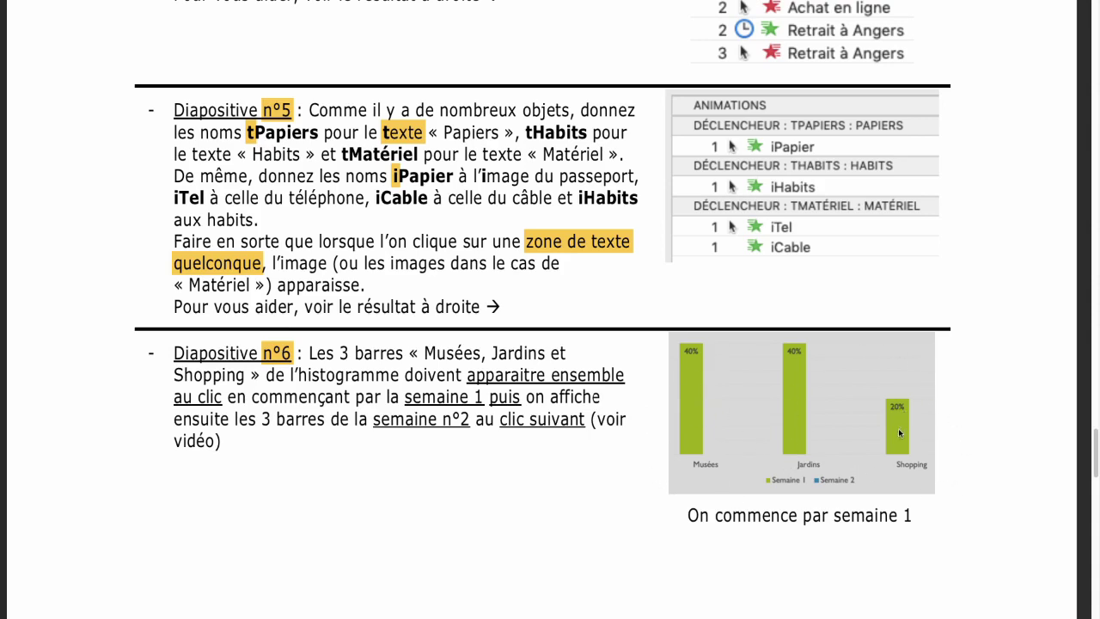
left_click_drag(496, 421, 586, 421)
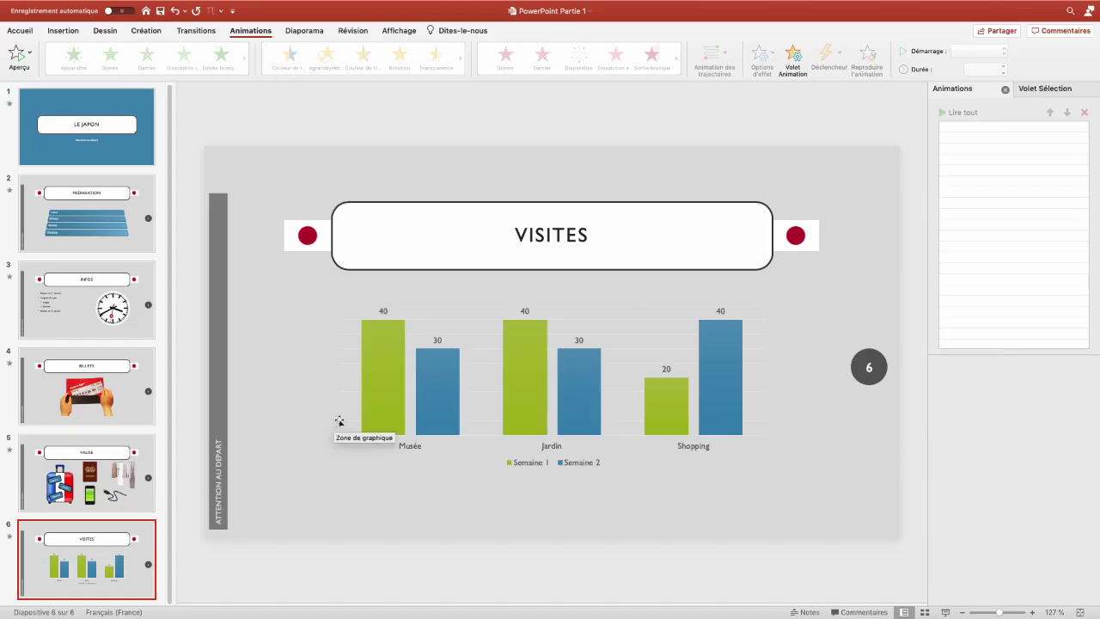
- Animate the VISITES chart with Entrée brusque from the bottom, by series, and start the slideshow from slide 6
left_click(476, 382)
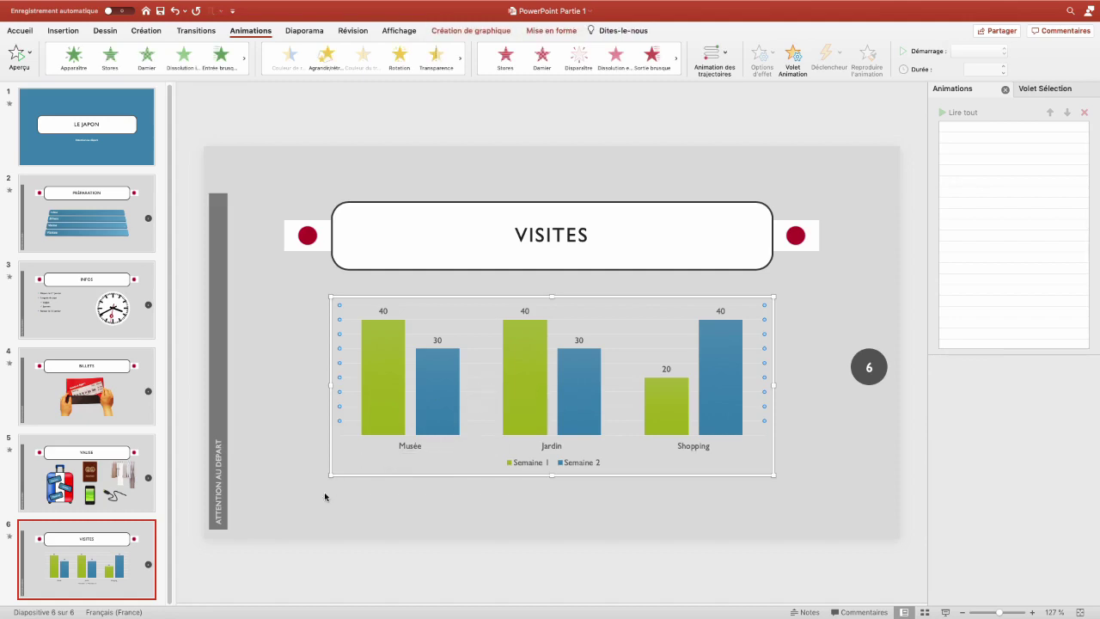
left_click(212, 66)
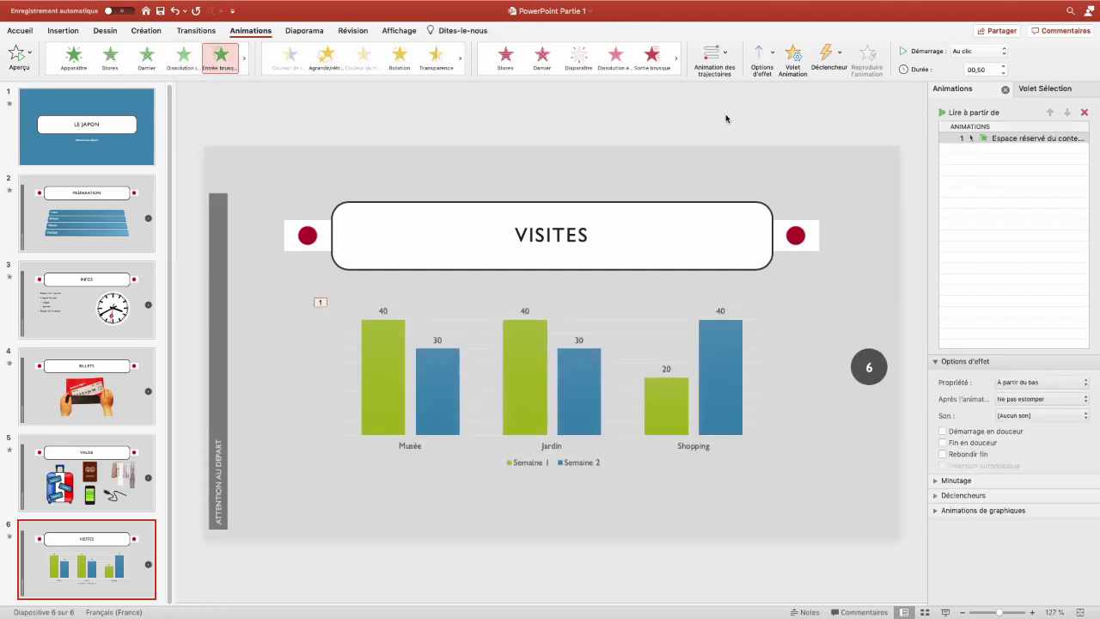
left_click(765, 69)
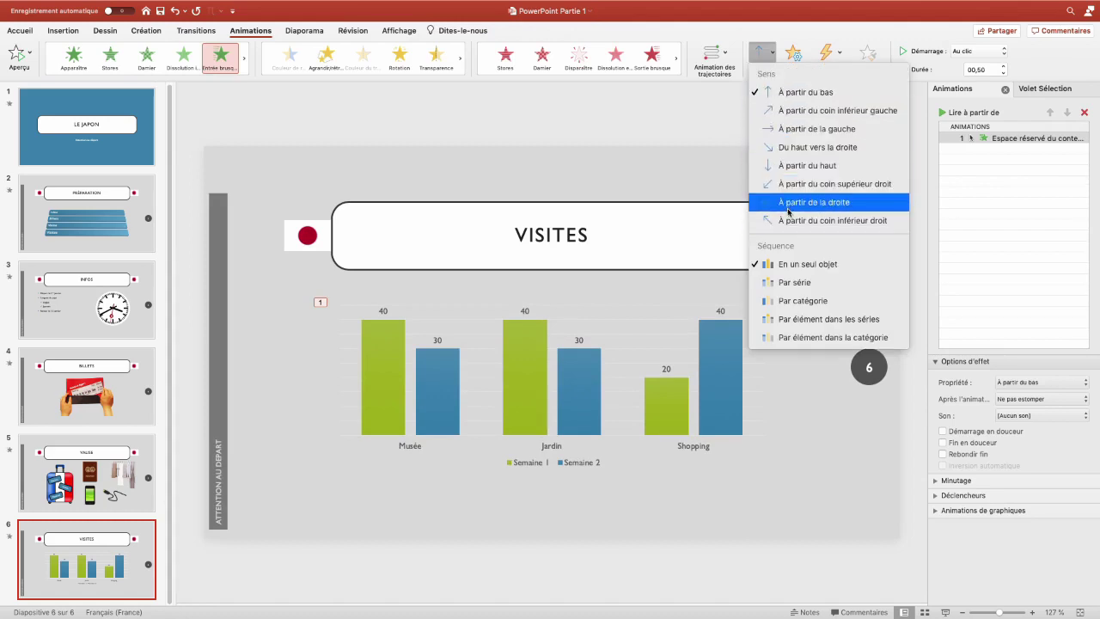
left_click(780, 284)
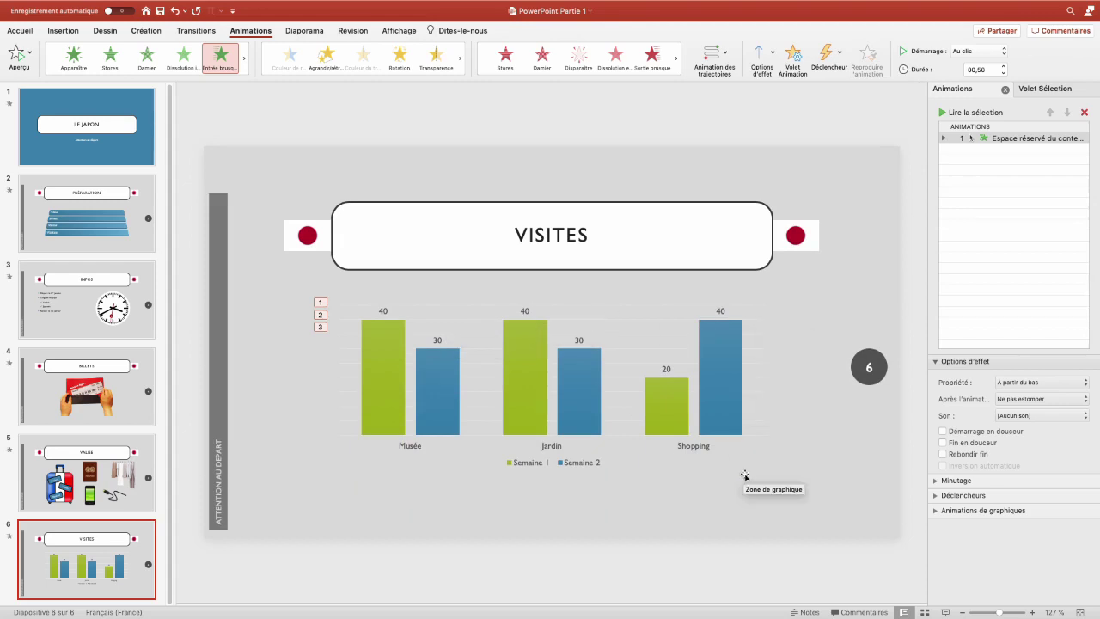
left_click(947, 611)
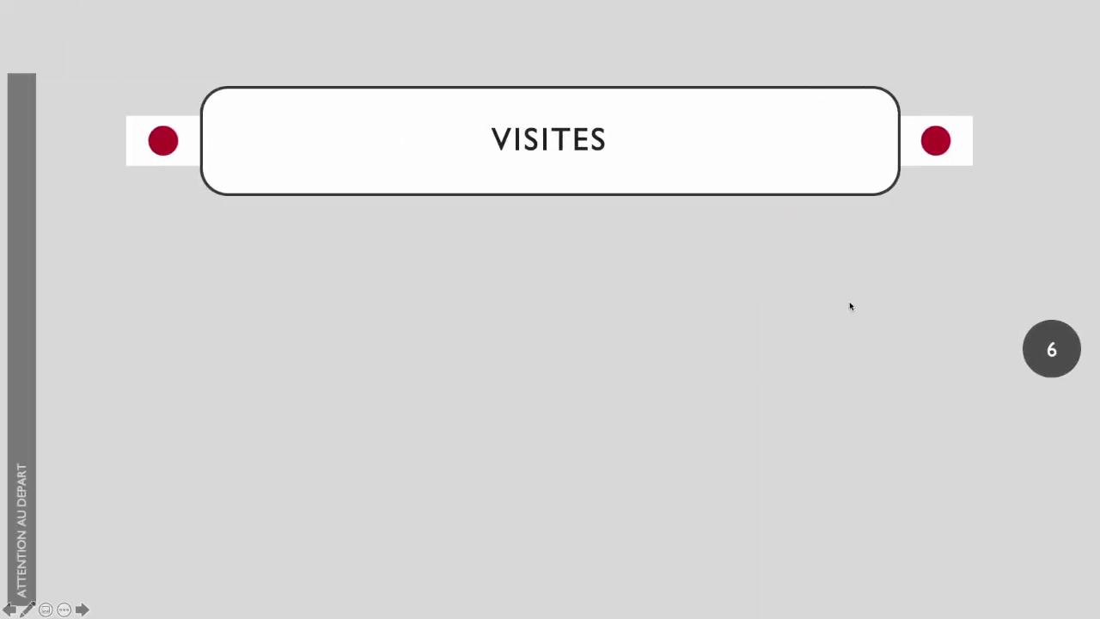
- Advance the slide 6 slideshow through the chart animation, bringing in the Semaine 1 and Semaine 2 bars
left_click(921, 255)
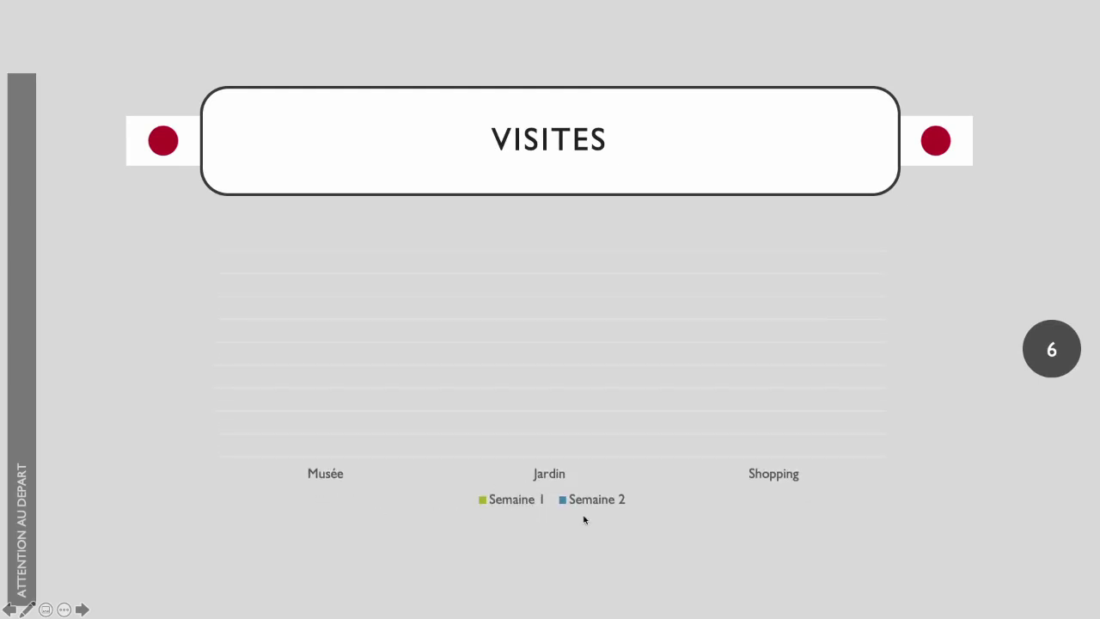
left_click(940, 288)
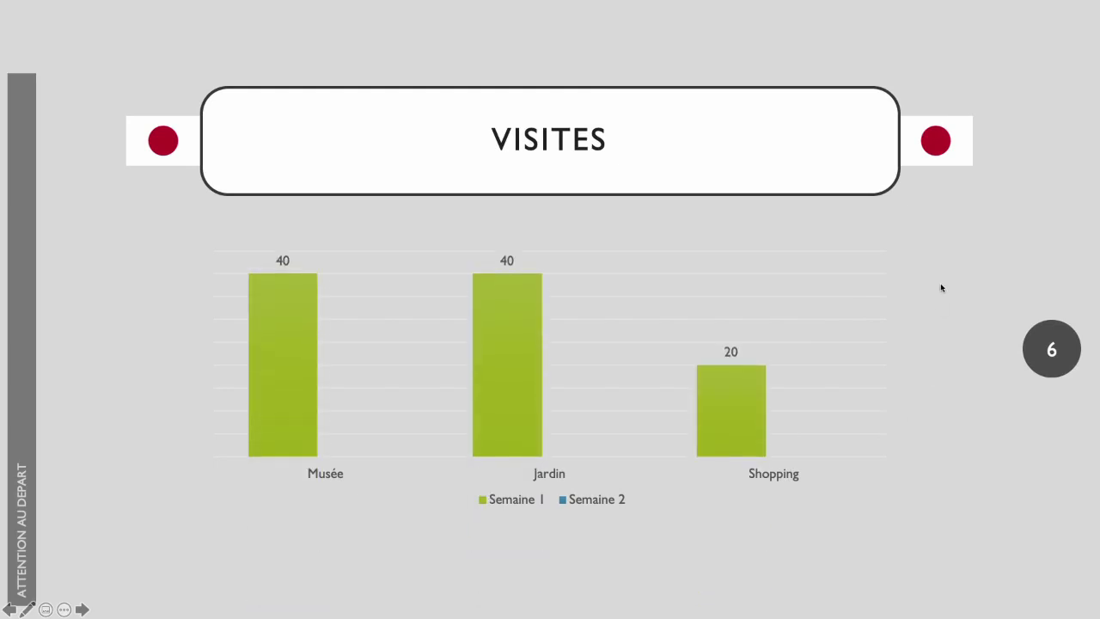
left_click(941, 287)
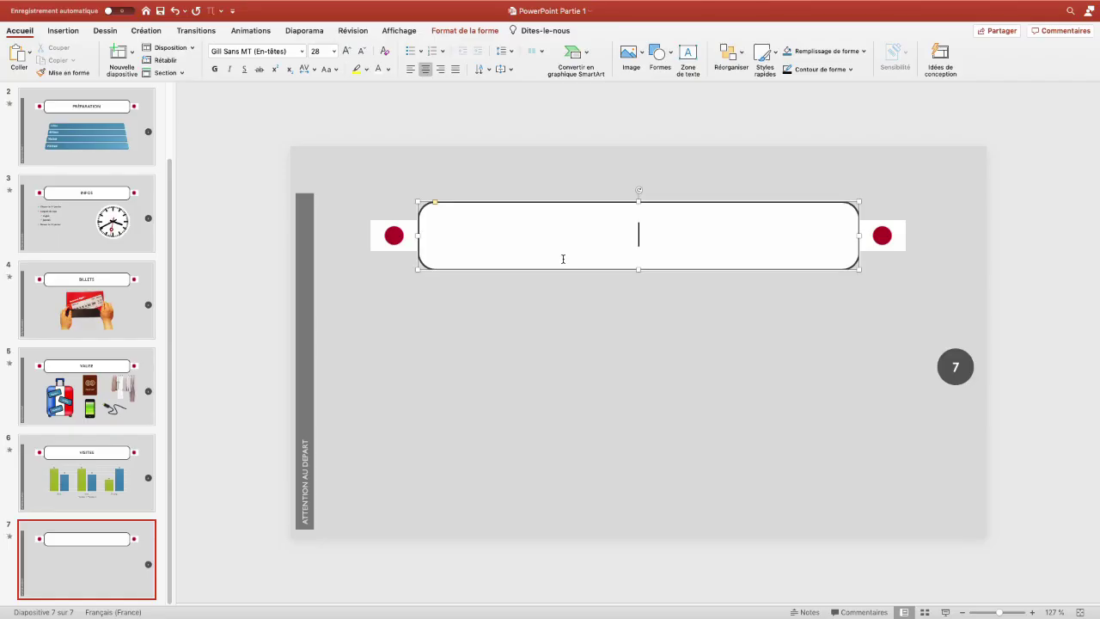
- Title slide 7 ORGANIGRAMME and draw a green rectangle on the left below the title
type("ORGANIGRAMME")
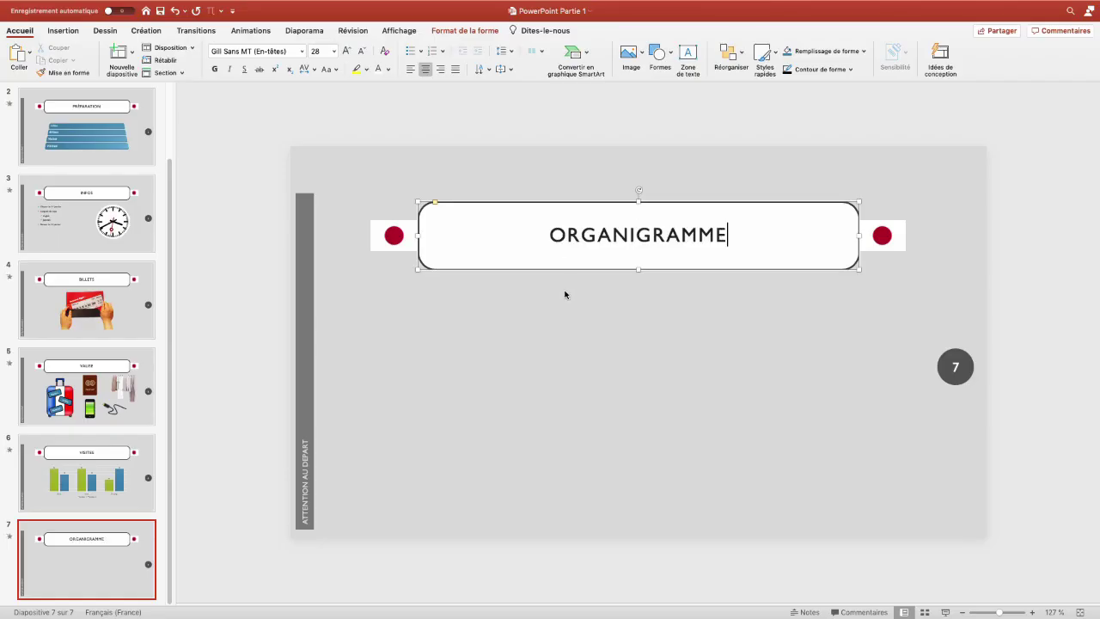
left_click(519, 317)
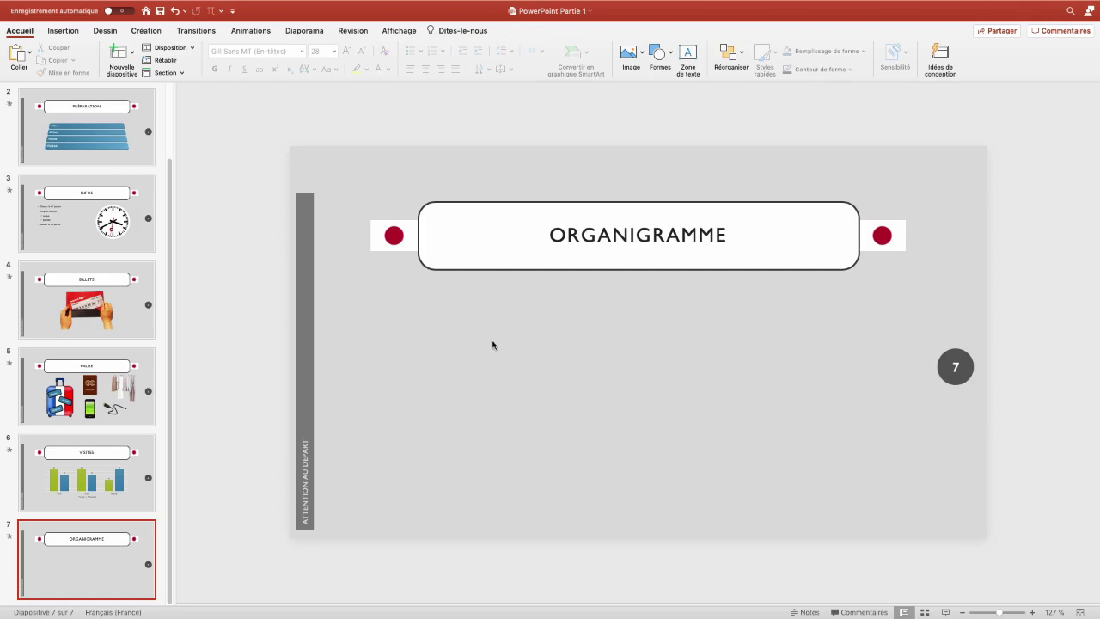
left_click(659, 54)
left_click(715, 88)
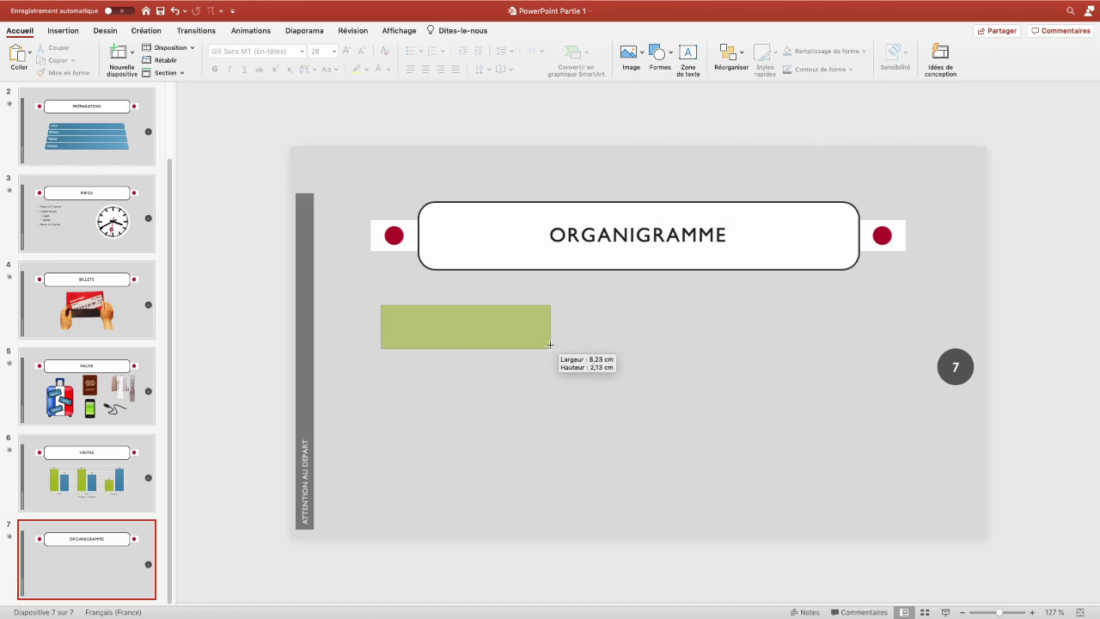
left_click_drag(380, 306, 550, 349)
- Copy the box to the right, then copy the right box down and align it beneath
left_click_drag(417, 328, 682, 330)
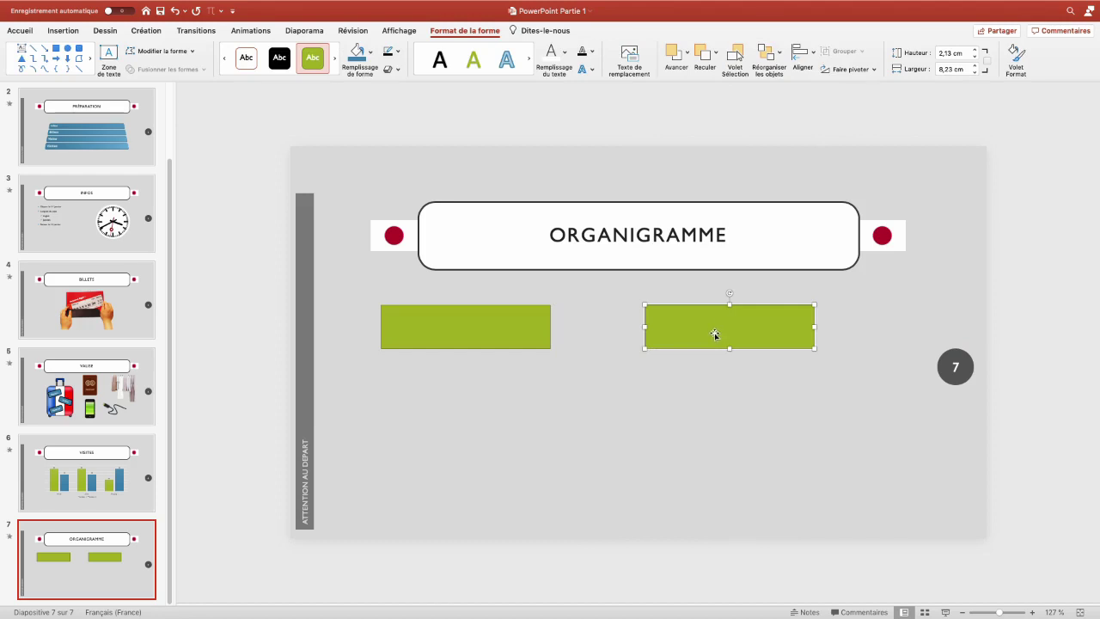
mouse_move(712, 329)
left_mouse_down()
mouse_move(699, 401)
mouse_move(764, 406)
mouse_move(722, 466)
left_mouse_up()
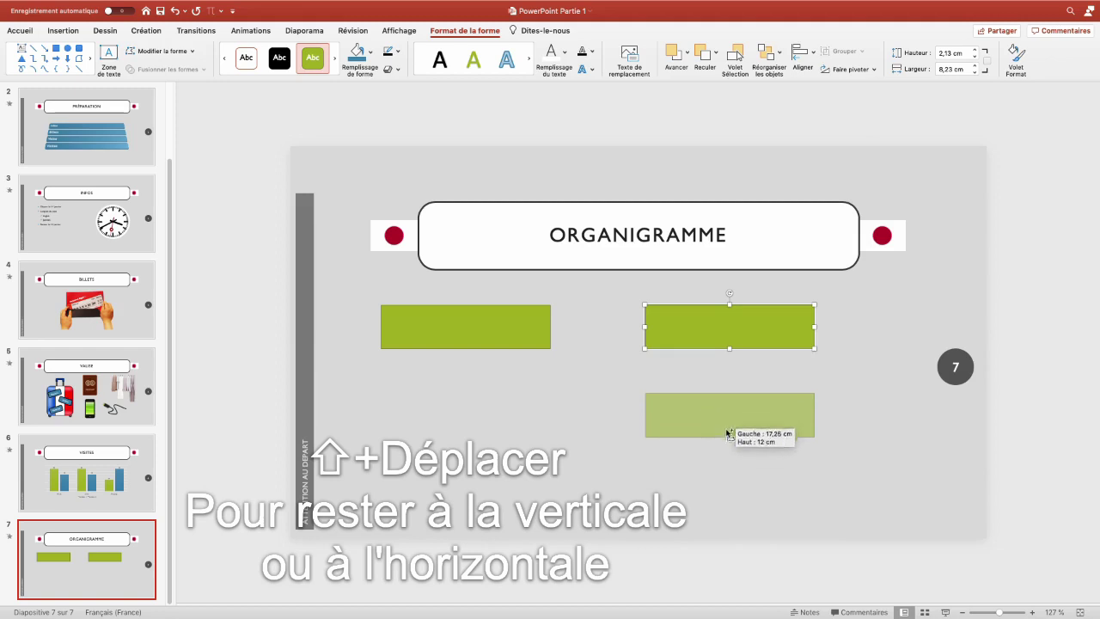
mouse_move(722, 466)
left_mouse_down()
mouse_move(726, 442)
mouse_move(740, 448)
mouse_move(726, 441)
left_mouse_up()
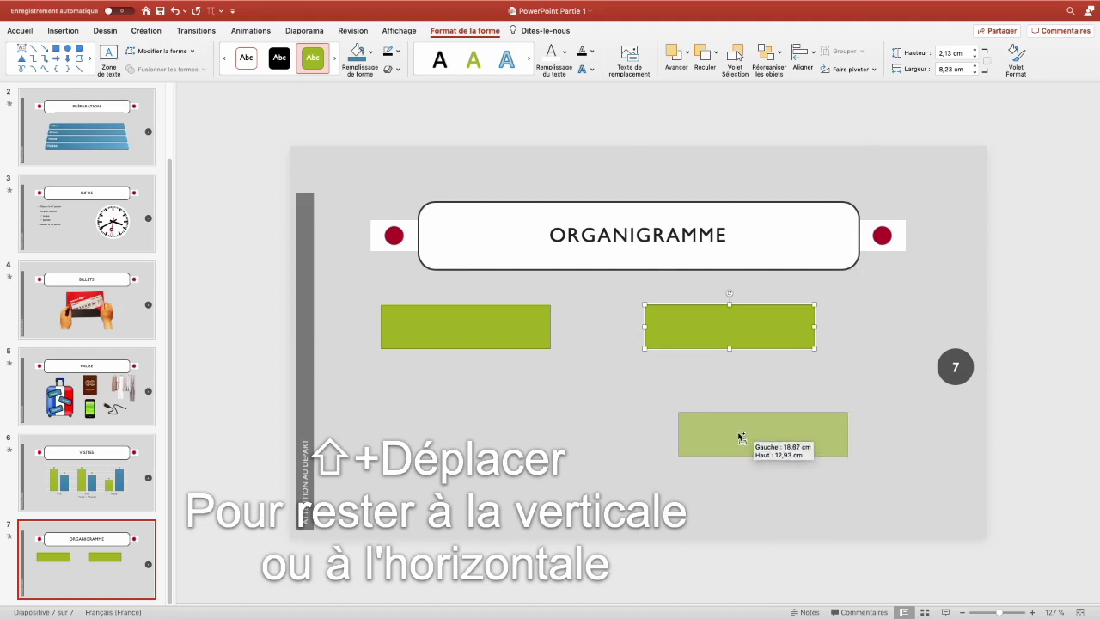
left_click_drag(726, 441, 728, 441)
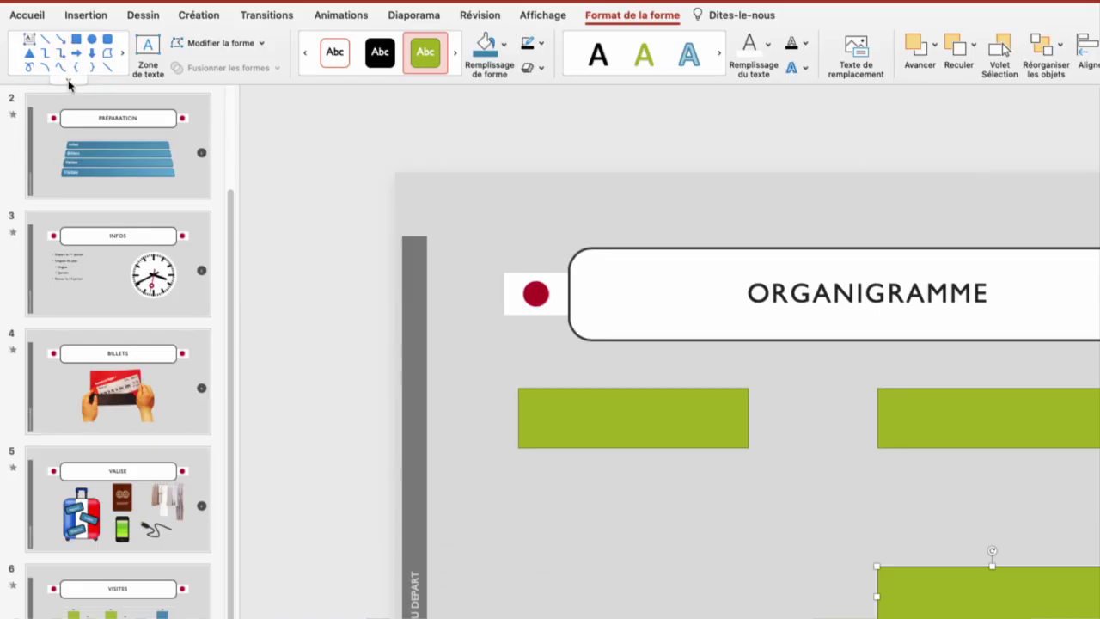
- Link the left box's bottom to the lower box's left side with a black elbow arrow connector
left_click(67, 81)
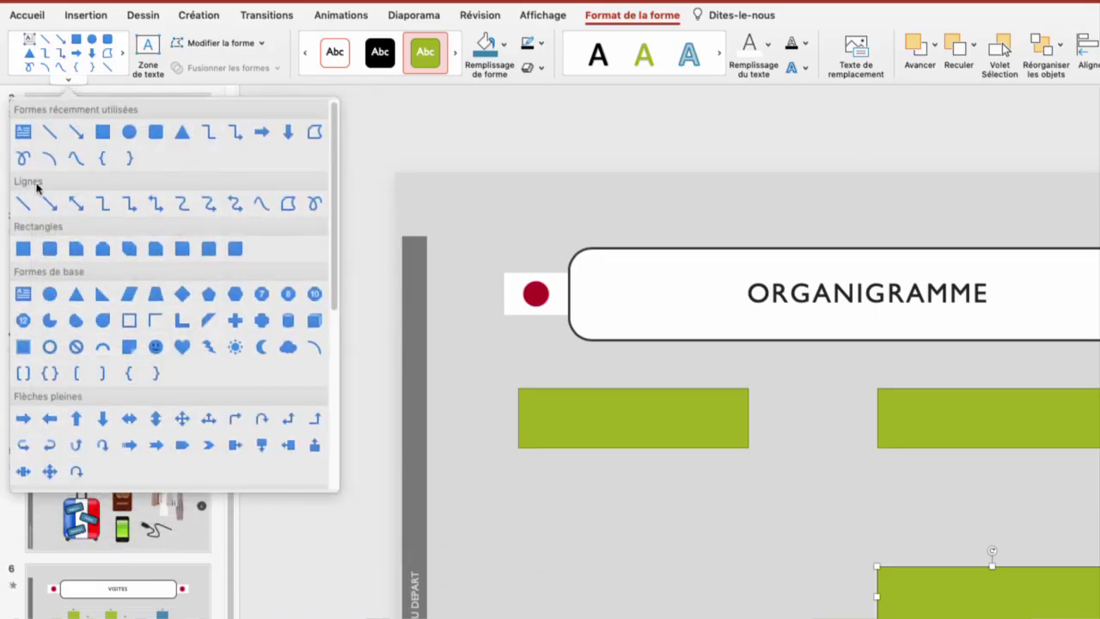
left_click(133, 209)
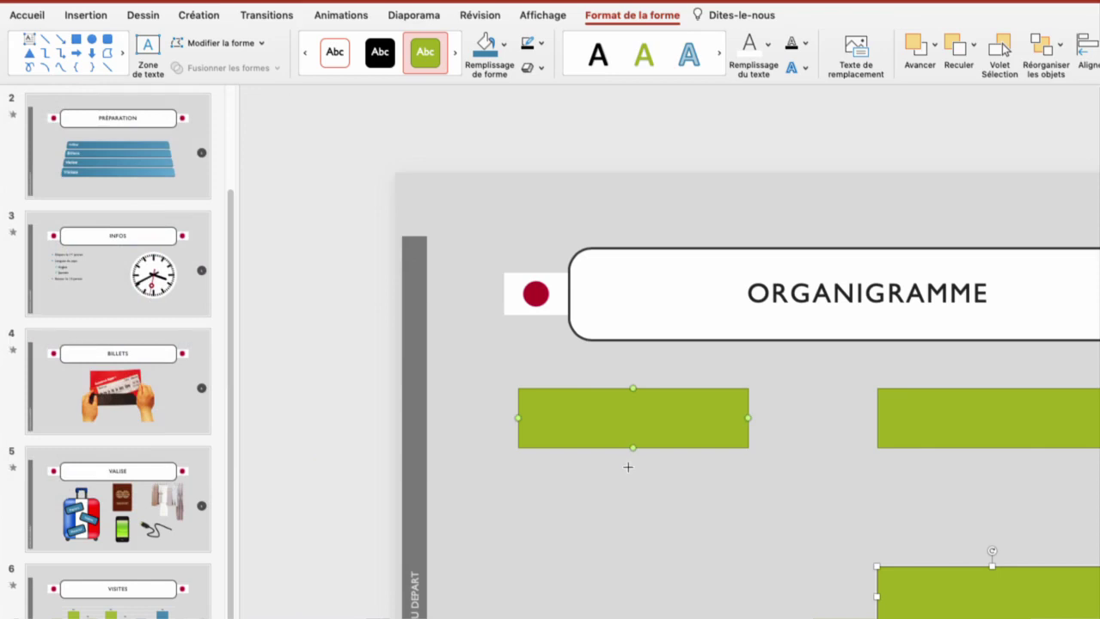
left_click_drag(632, 448, 819, 582)
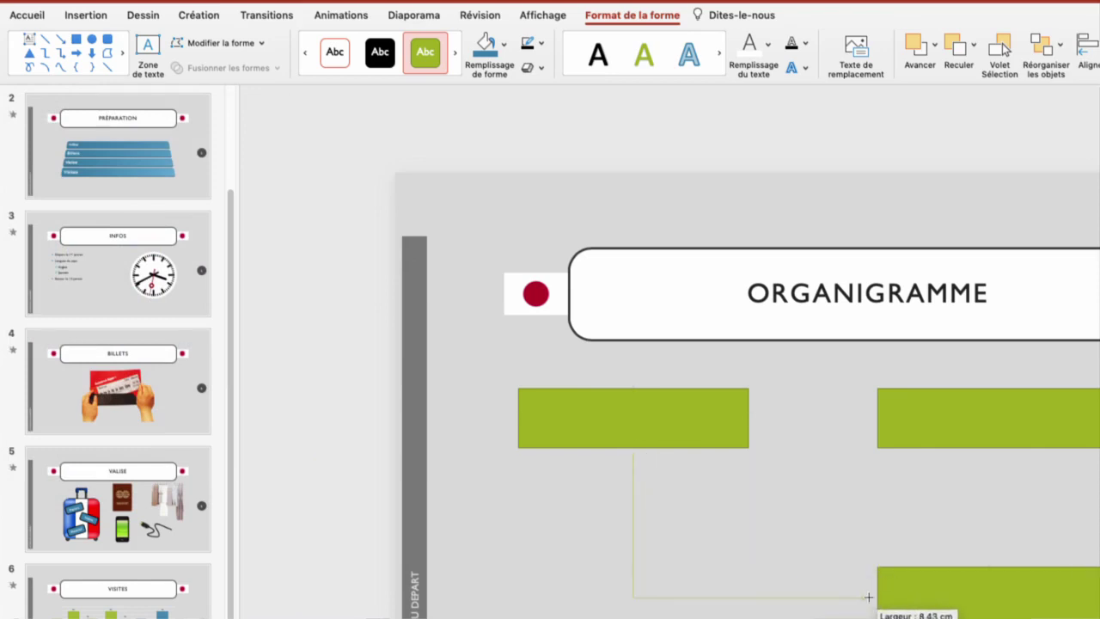
left_click_drag(819, 582, 877, 597)
left_click(387, 55)
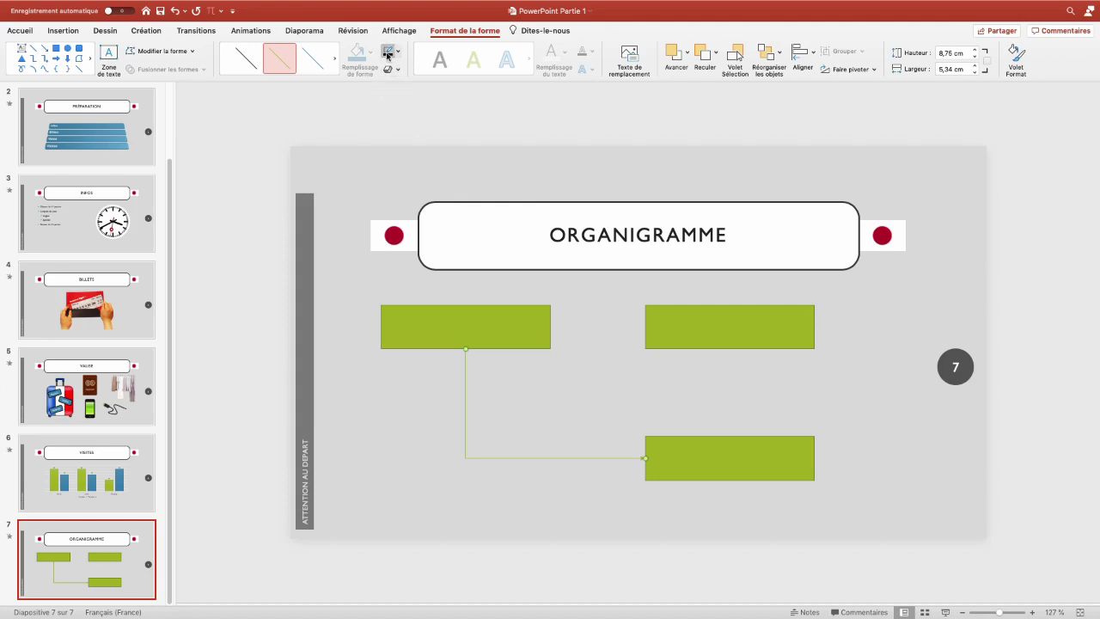
left_click(696, 470)
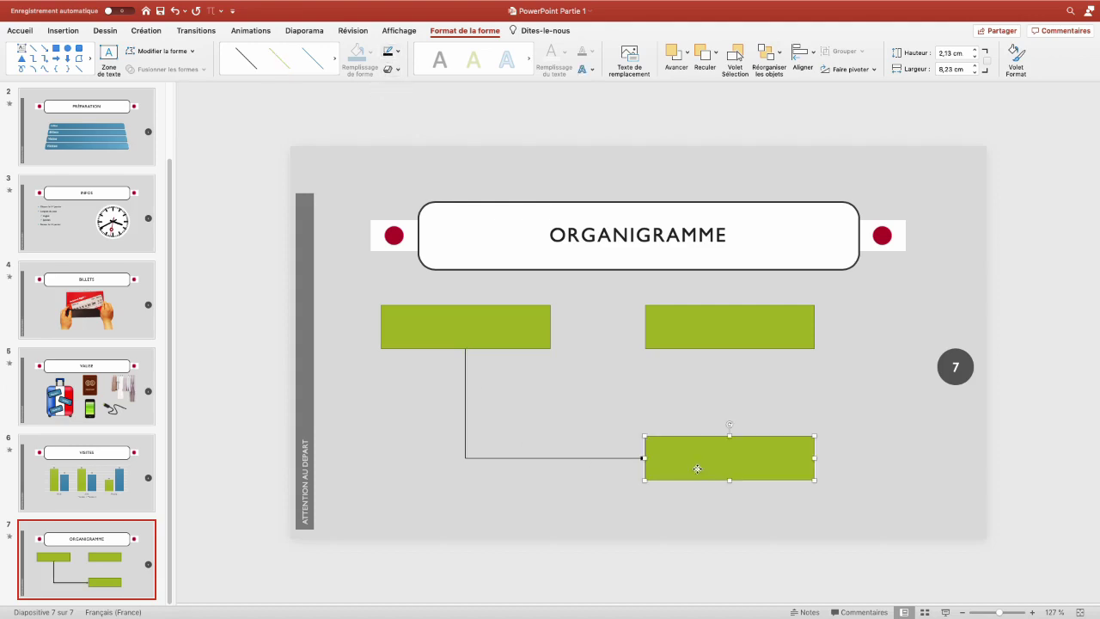
left_click_drag(693, 468, 694, 437)
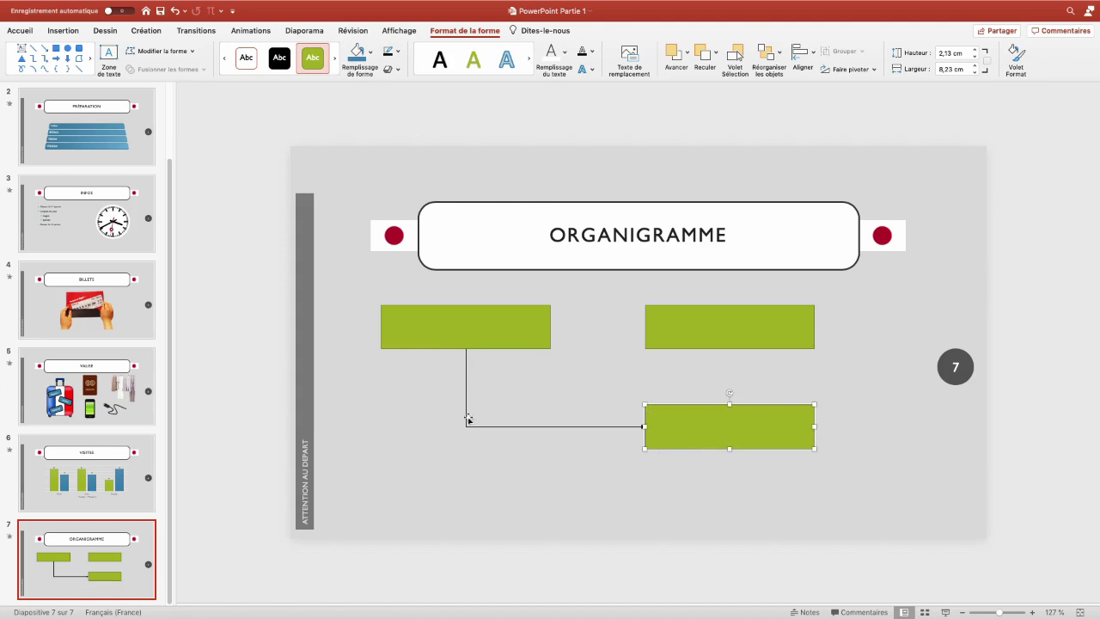
key("super+z")
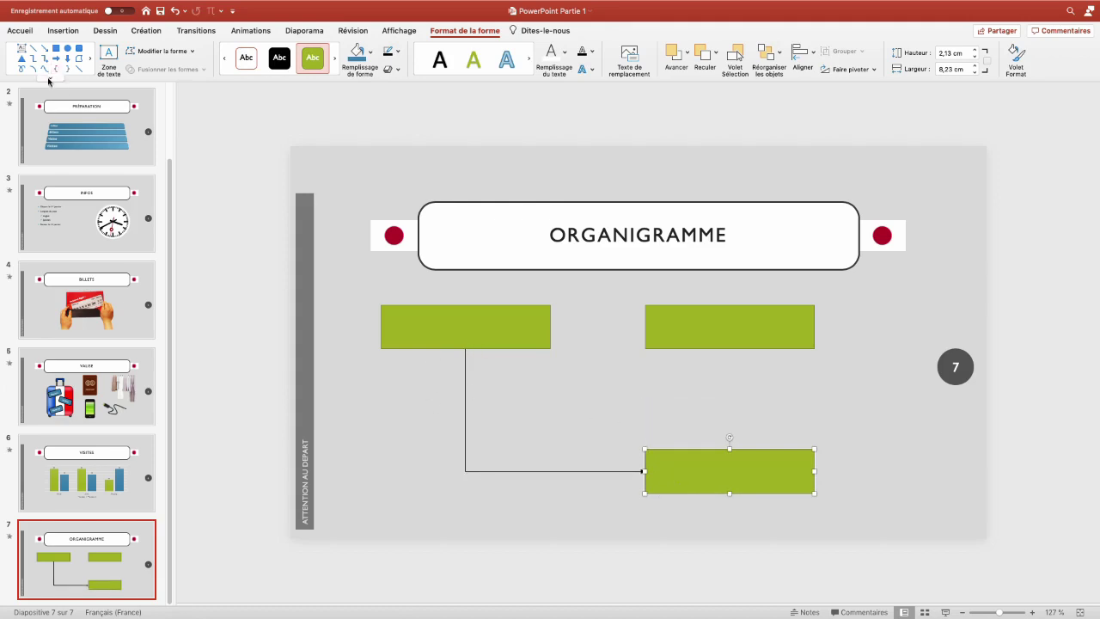
- Connect the left box to the top-right box with a black straight arrow, and copy it between the right boxes
left_click(49, 79)
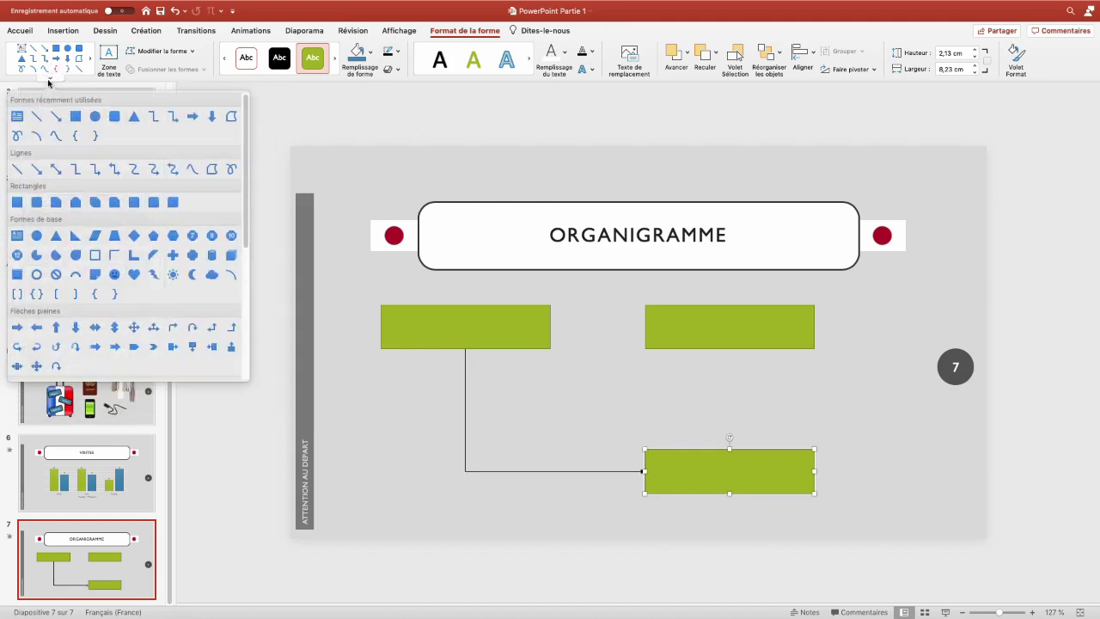
left_click(36, 170)
left_click_drag(550, 328, 645, 327)
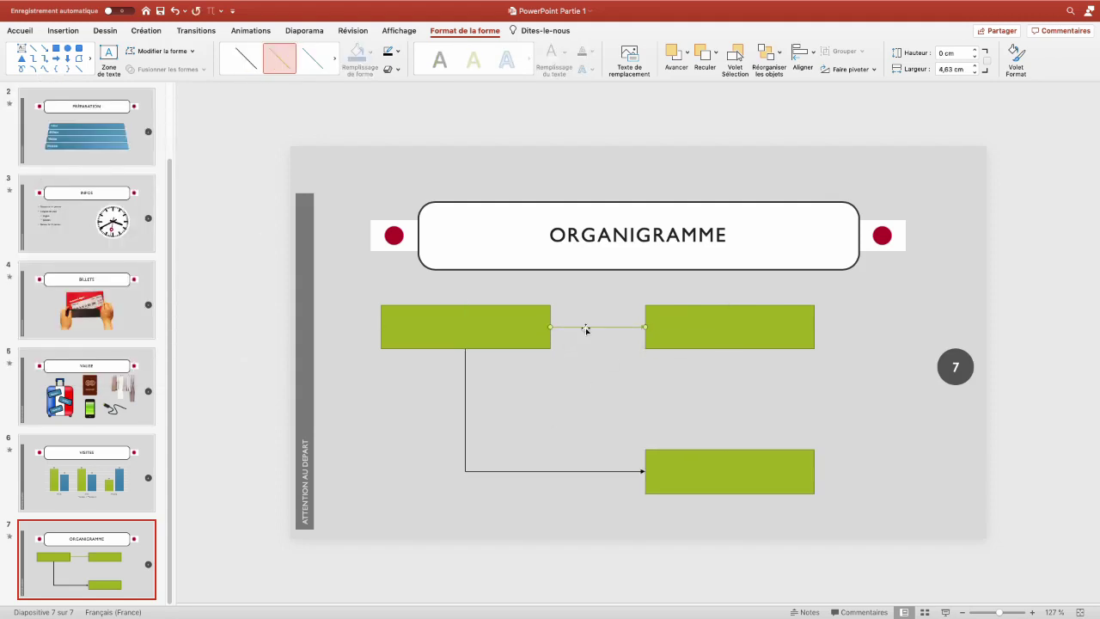
left_click(387, 52)
left_click_drag(605, 328, 618, 411, "alt")
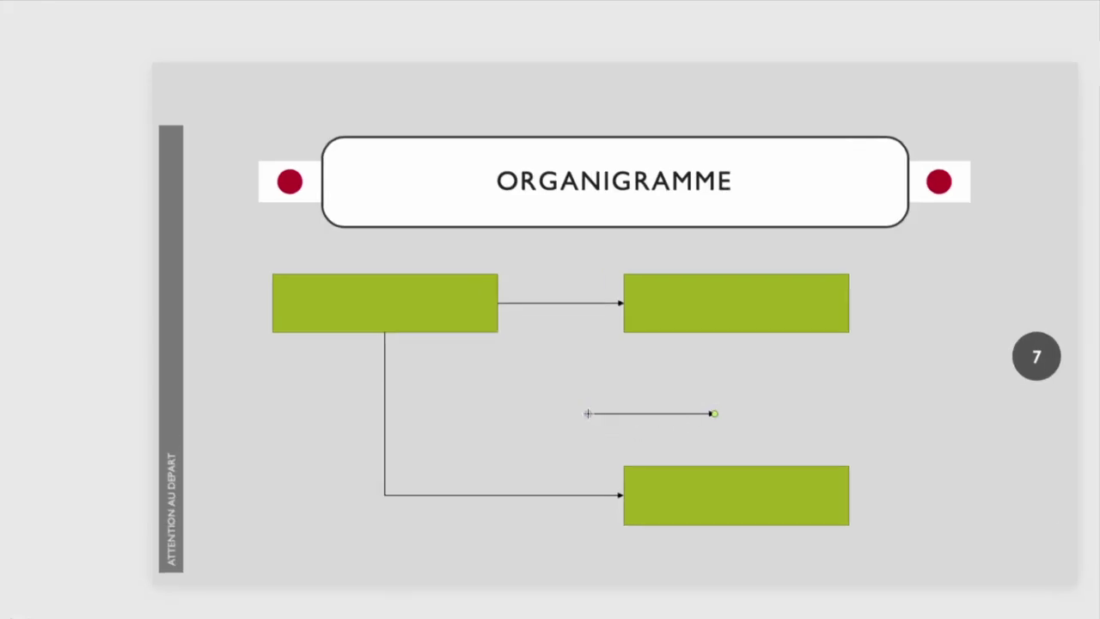
mouse_move(588, 413)
left_mouse_down()
mouse_move(733, 348)
mouse_move(733, 329)
left_mouse_up()
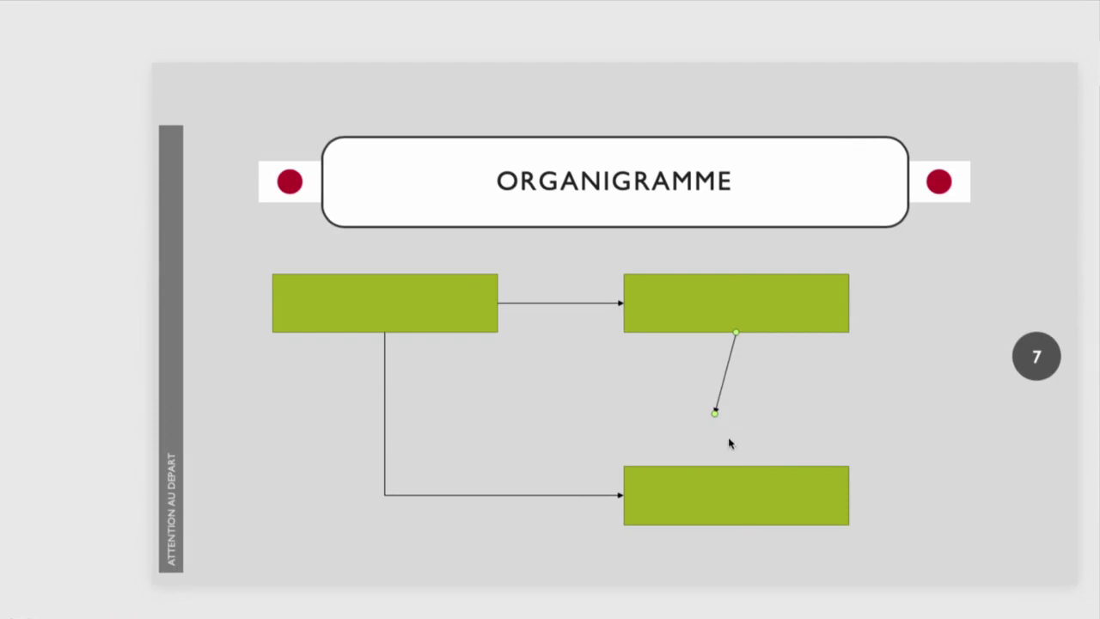
left_click_drag(716, 411, 737, 466)
left_click(446, 340)
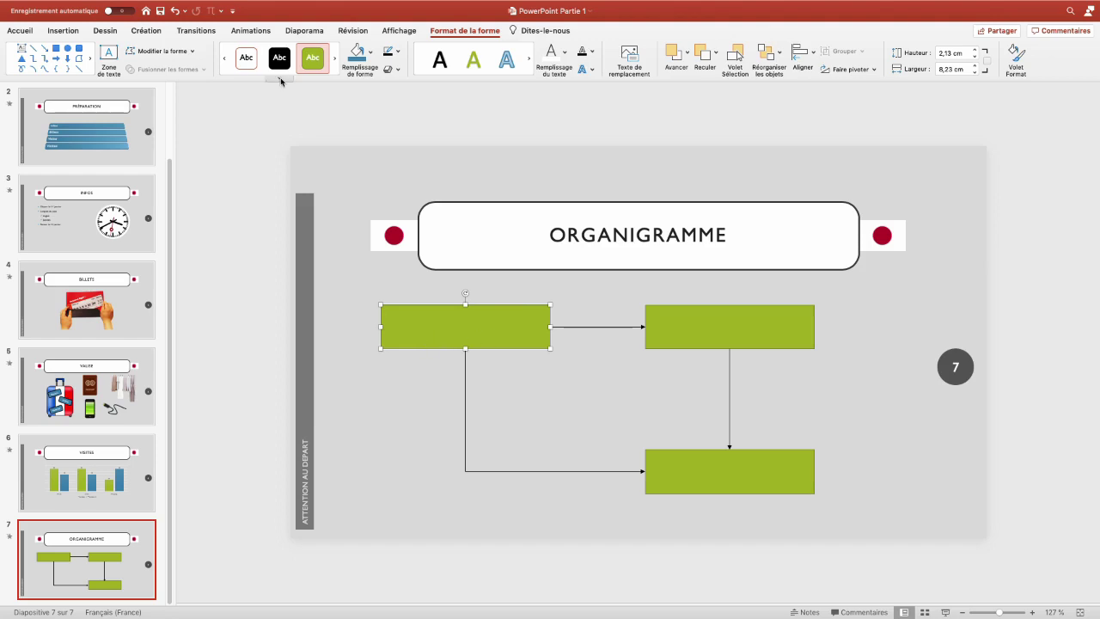
- Apply the blue shape style to the left box, undoing a mistaken format paste onto the top-right box
left_click(280, 80)
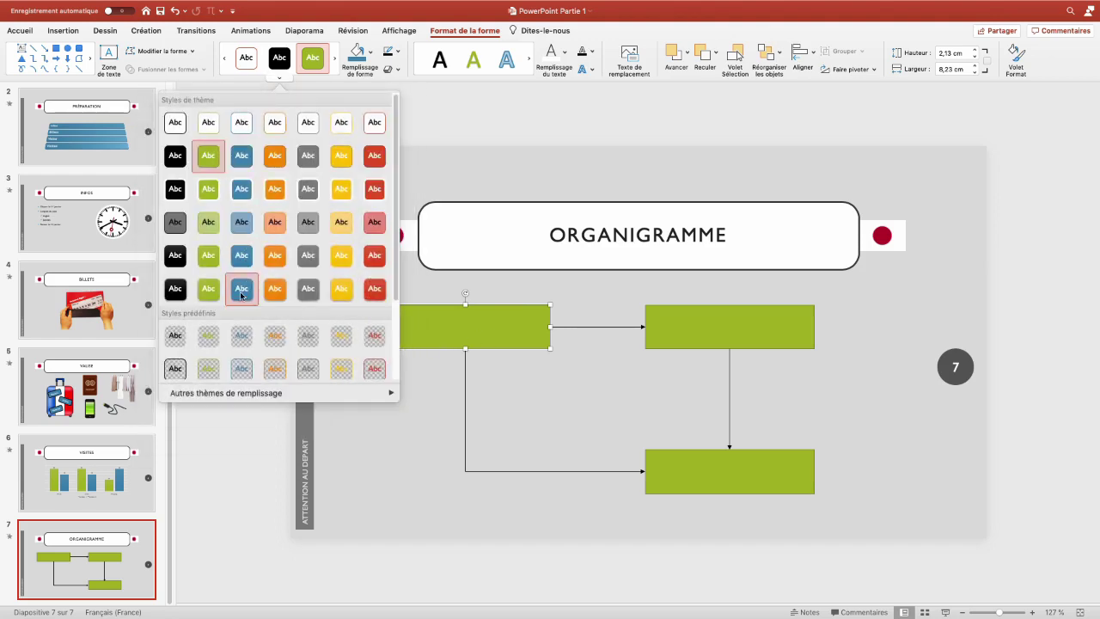
left_click(242, 290)
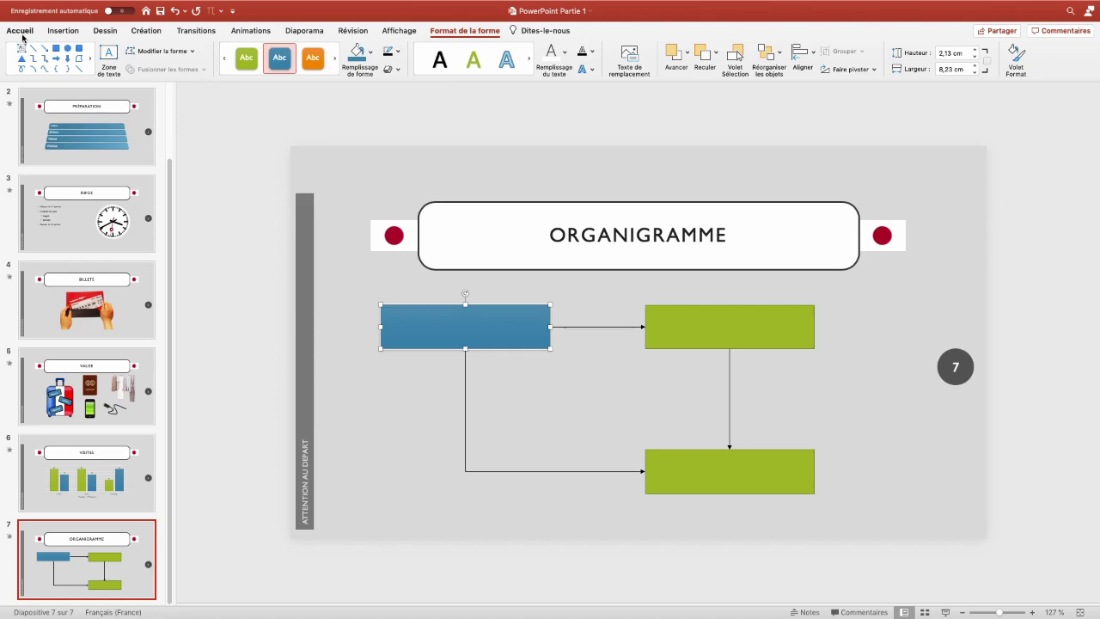
left_click(22, 33)
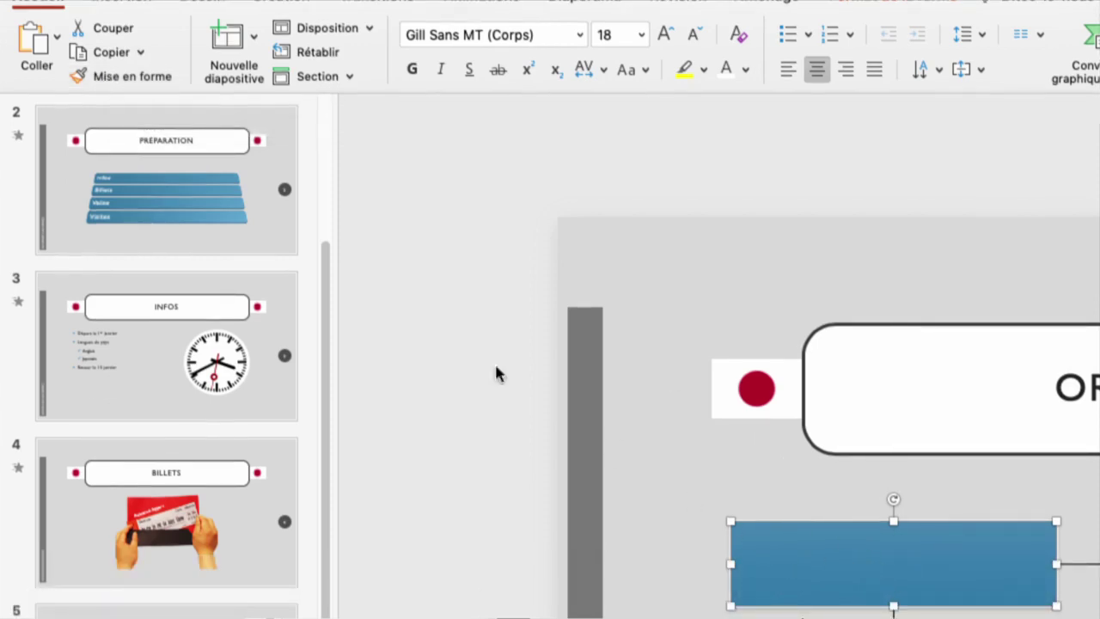
left_click(144, 79)
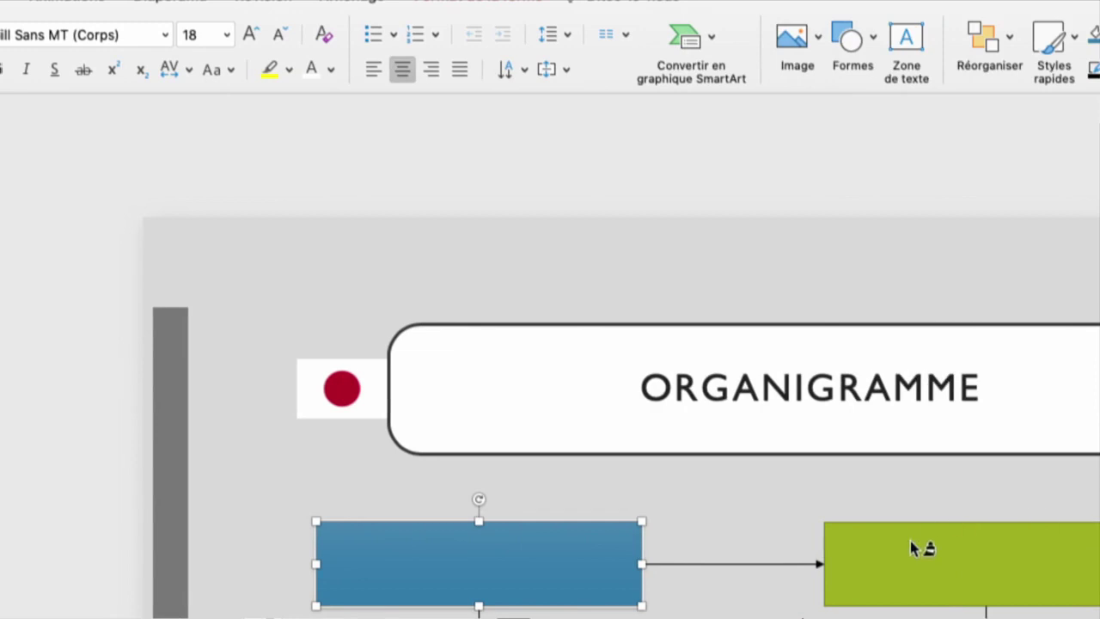
left_click(920, 546)
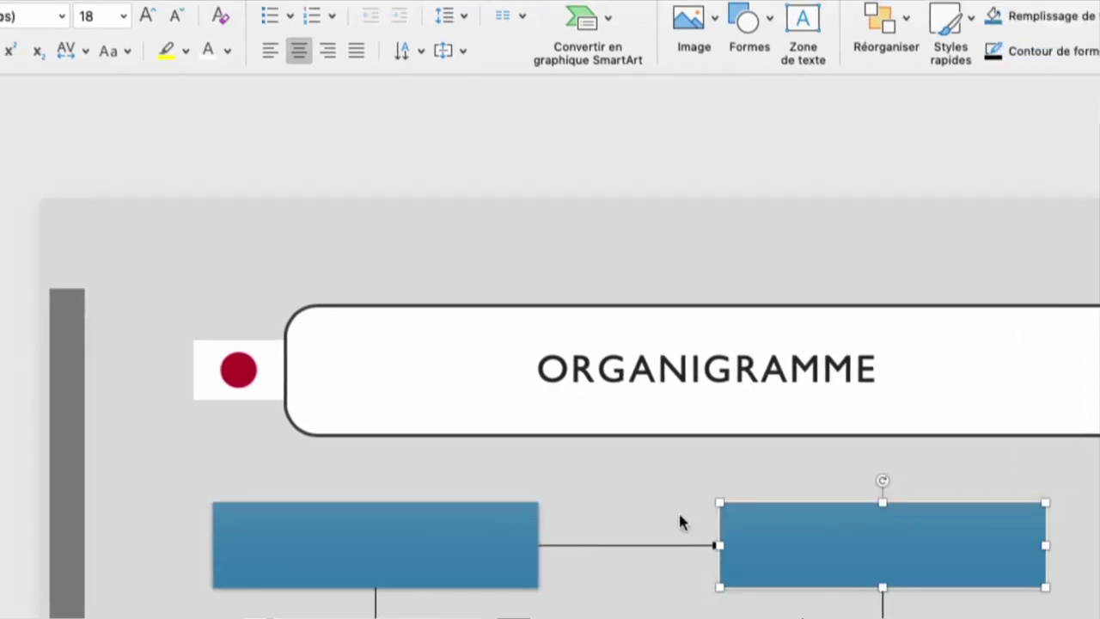
key("ctrl+z")
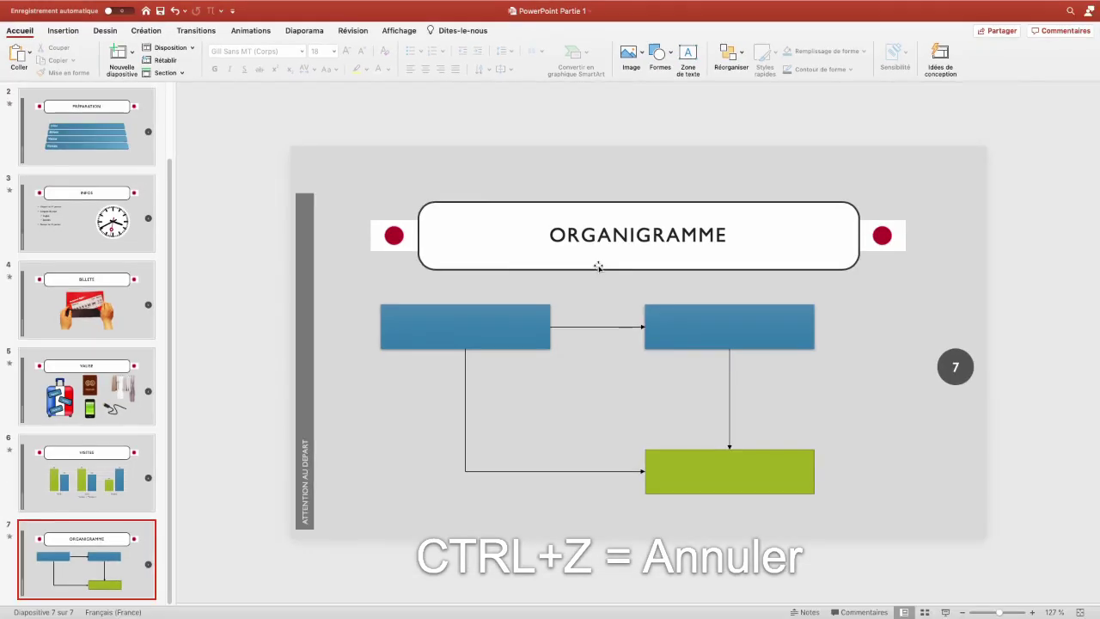
key("ctrl+z")
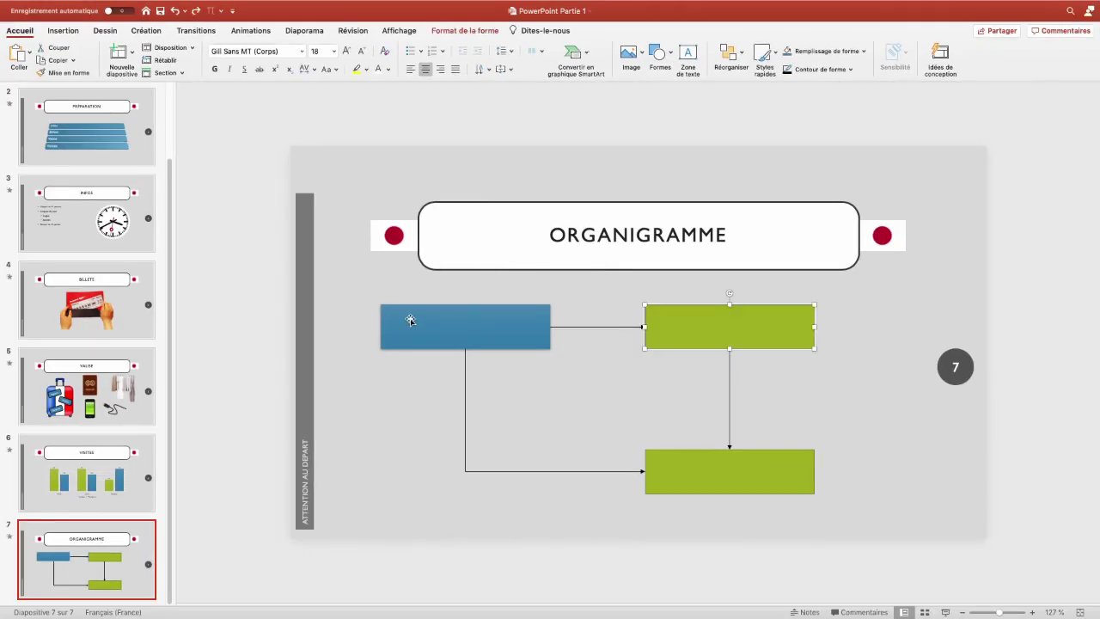
- Copy the blue box's formatting onto the top-right and bottom boxes with Format Painter
left_click(411, 320)
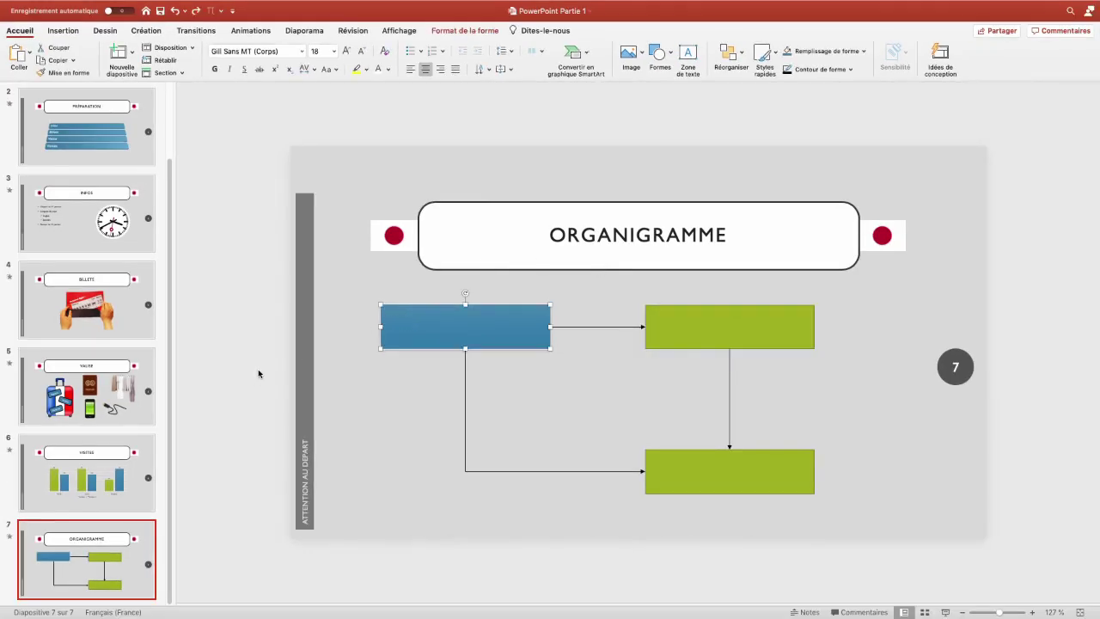
left_click(69, 73)
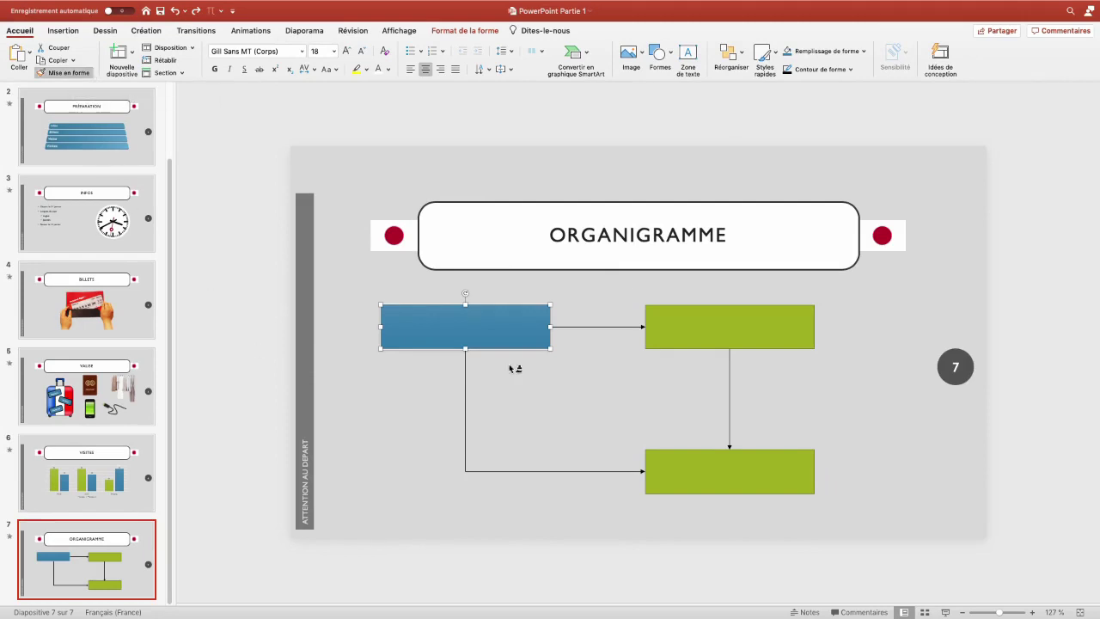
left_click(755, 331)
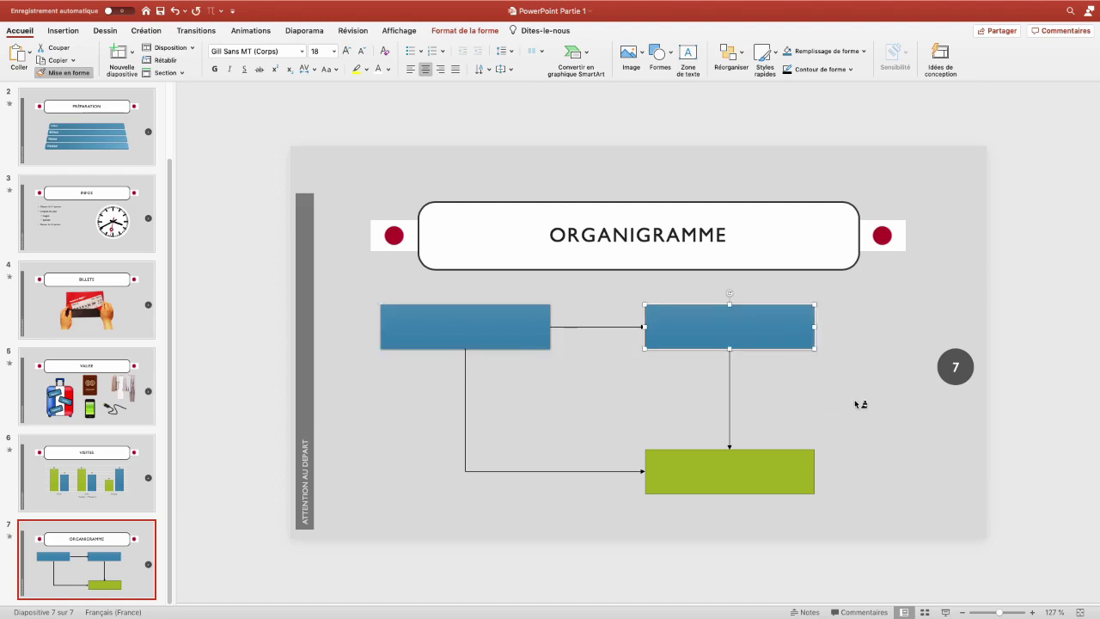
left_click(738, 485)
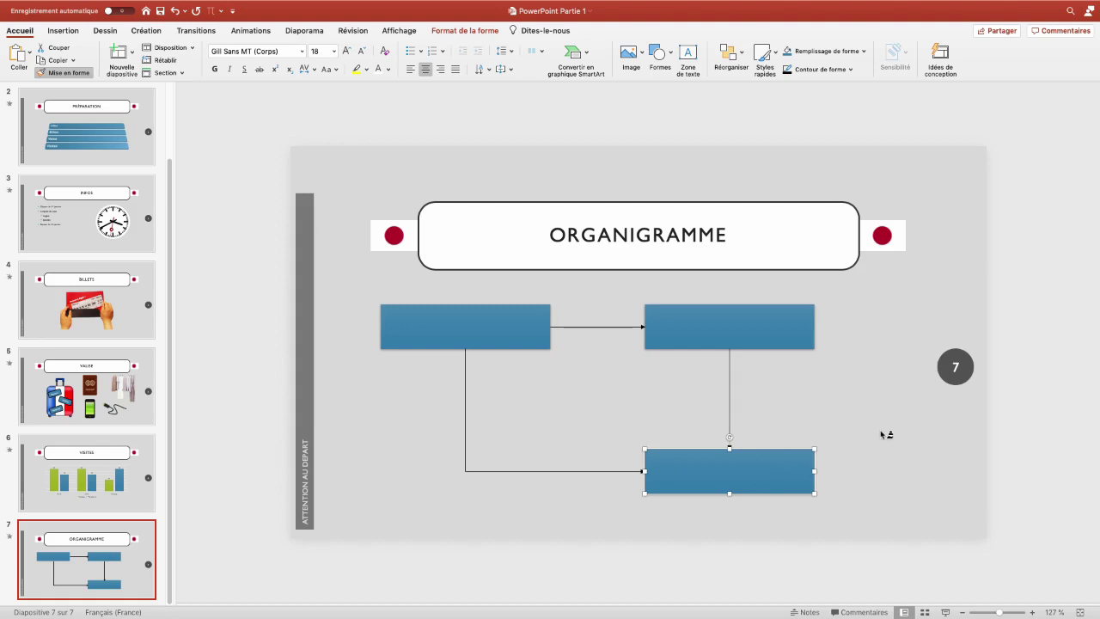
left_click(730, 403)
left_click(465, 404)
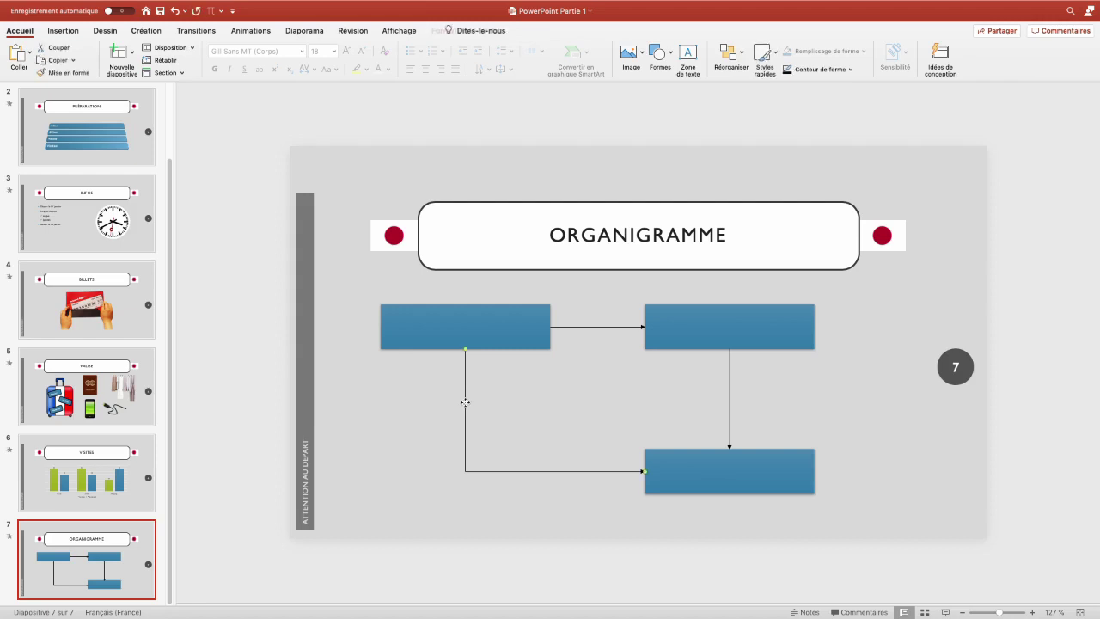
- Make the left elbow connector a heavier orange dashed line
left_click(397, 53)
left_click(398, 53)
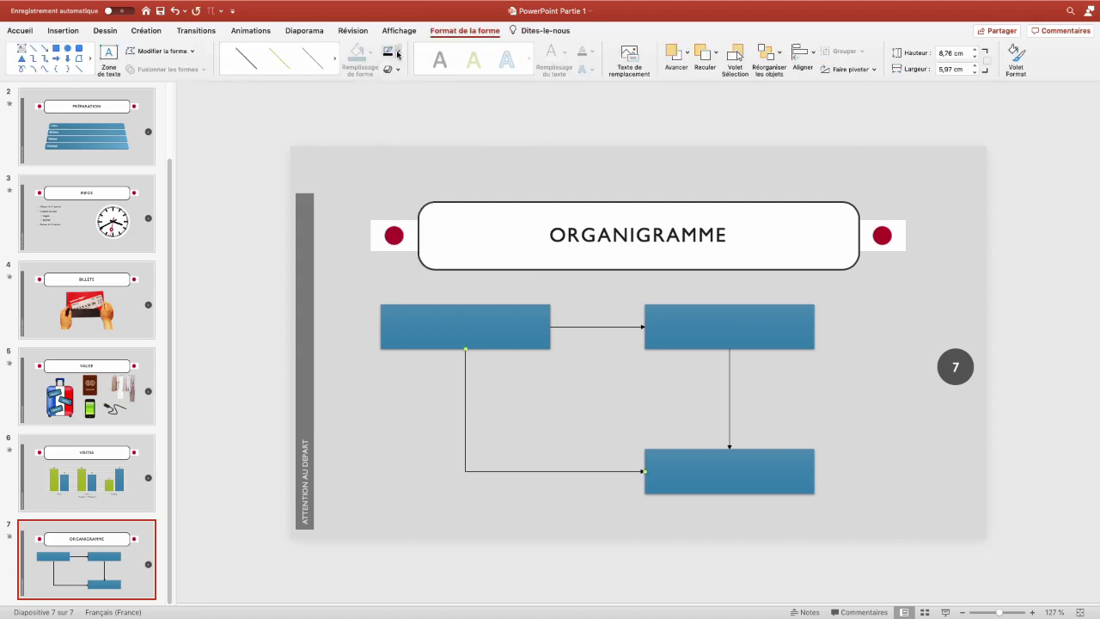
left_click(398, 54)
mouse_move(430, 216)
left_click(567, 258)
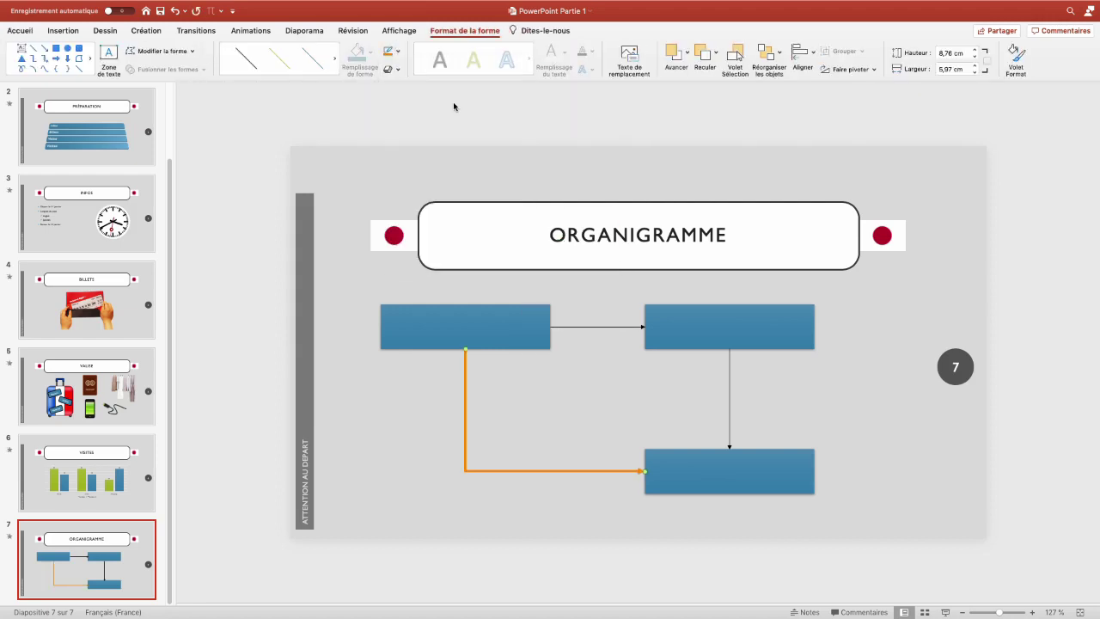
left_click(398, 53)
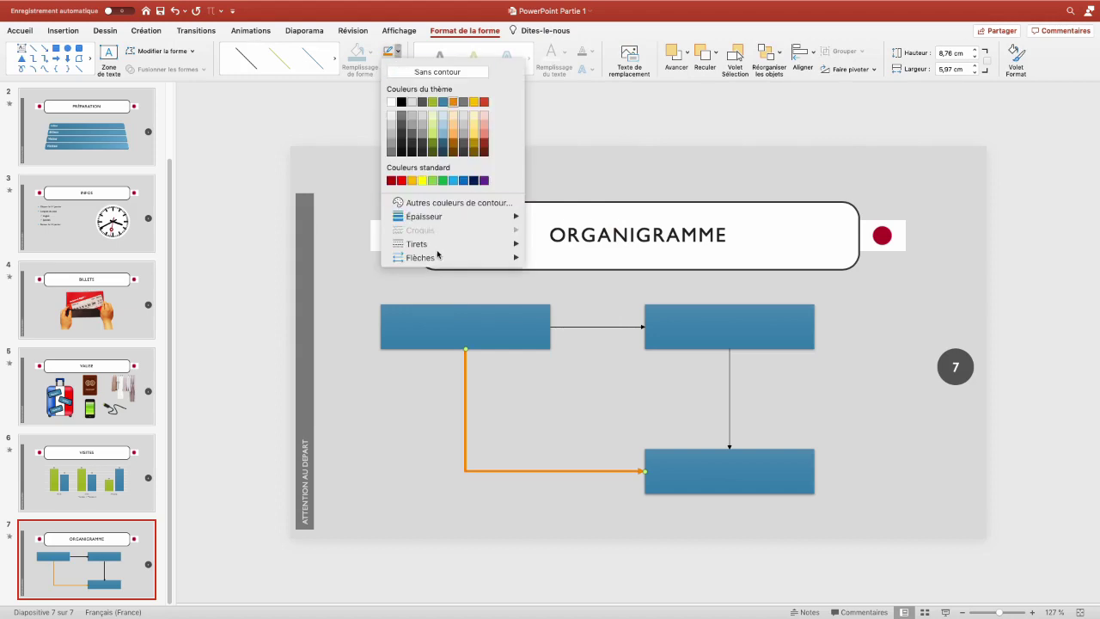
mouse_move(430, 247)
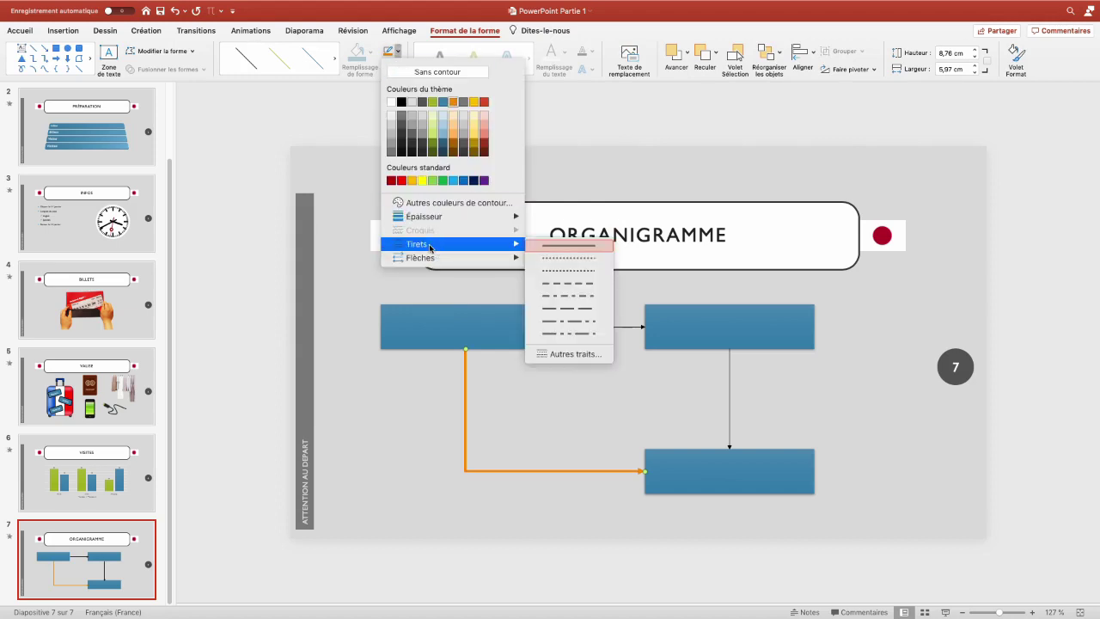
left_click(568, 283)
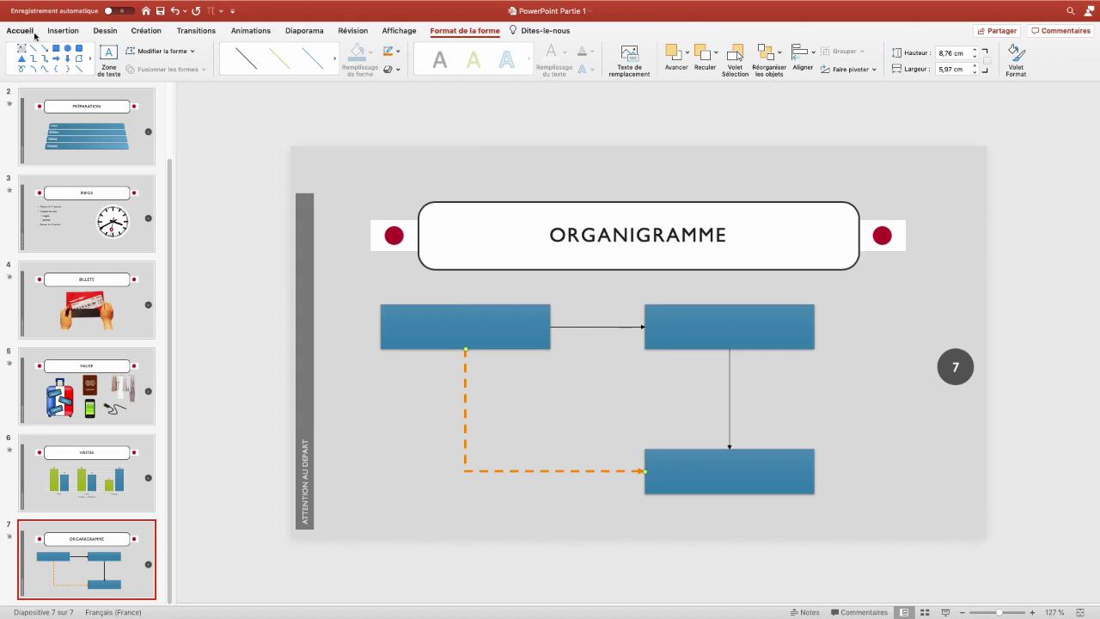
- Copy the dashed orange style onto the top arrow and the vertical arrow
left_click(27, 32)
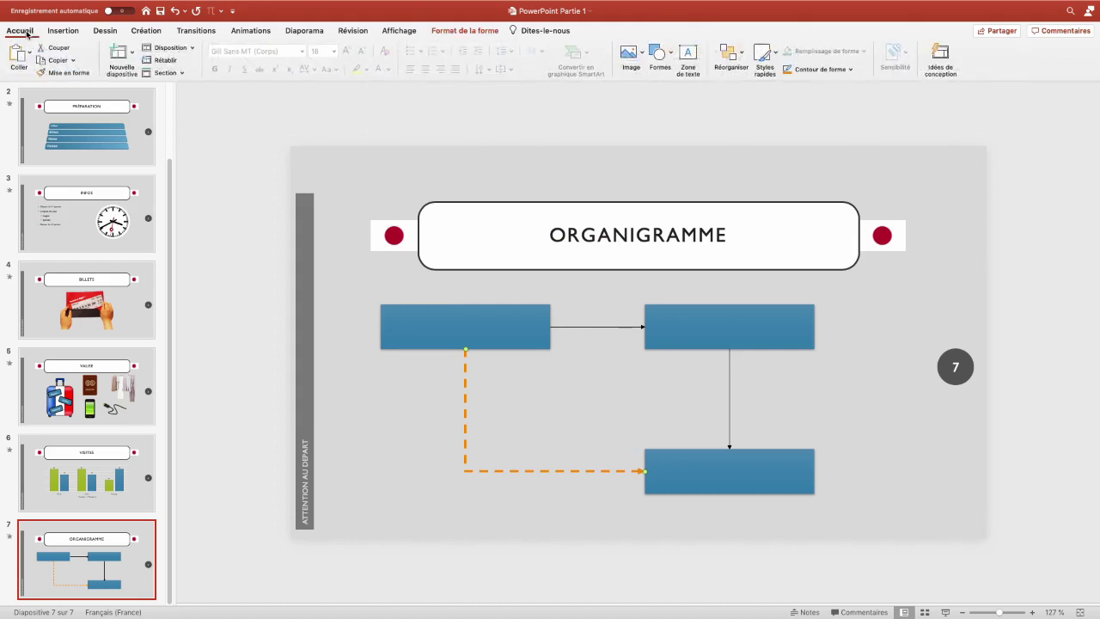
left_click(68, 73)
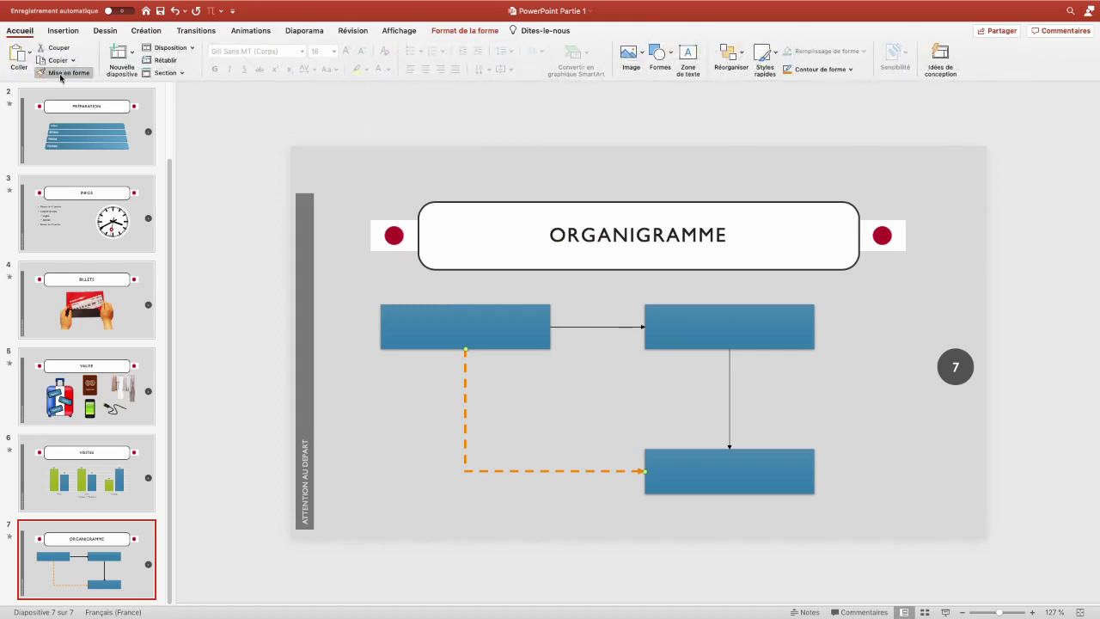
left_click(612, 328)
left_click(729, 430)
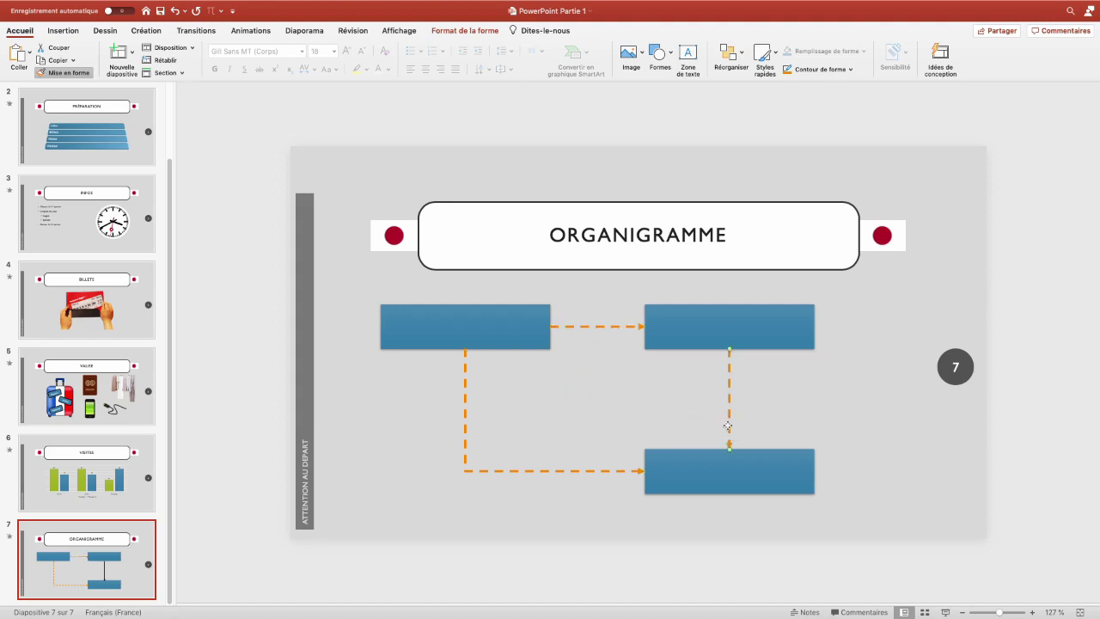
left_click(611, 415)
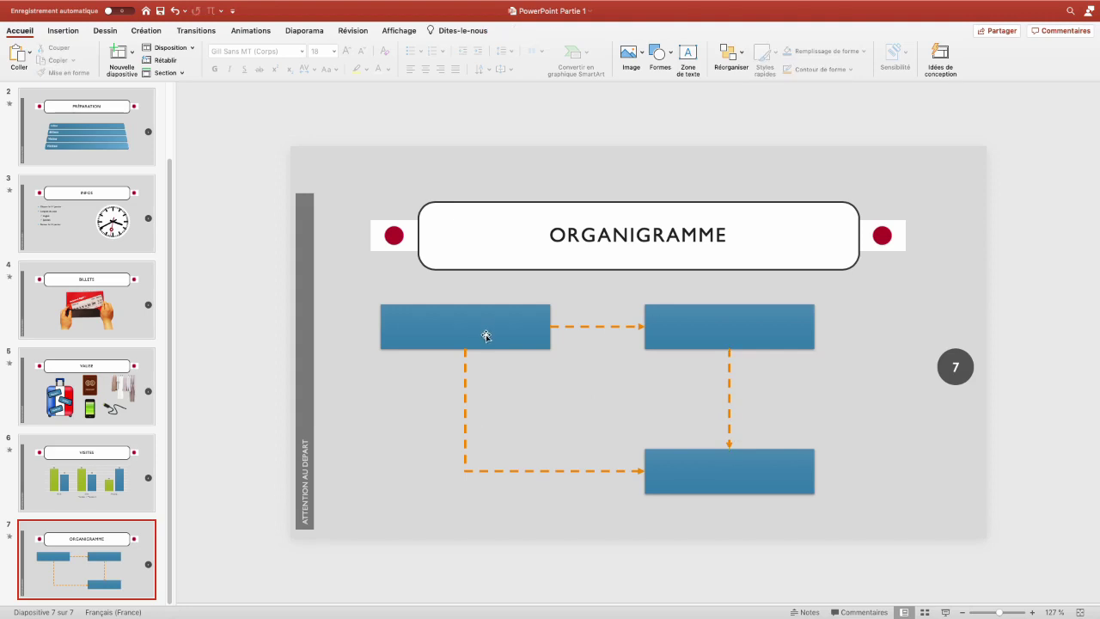
left_click(485, 336)
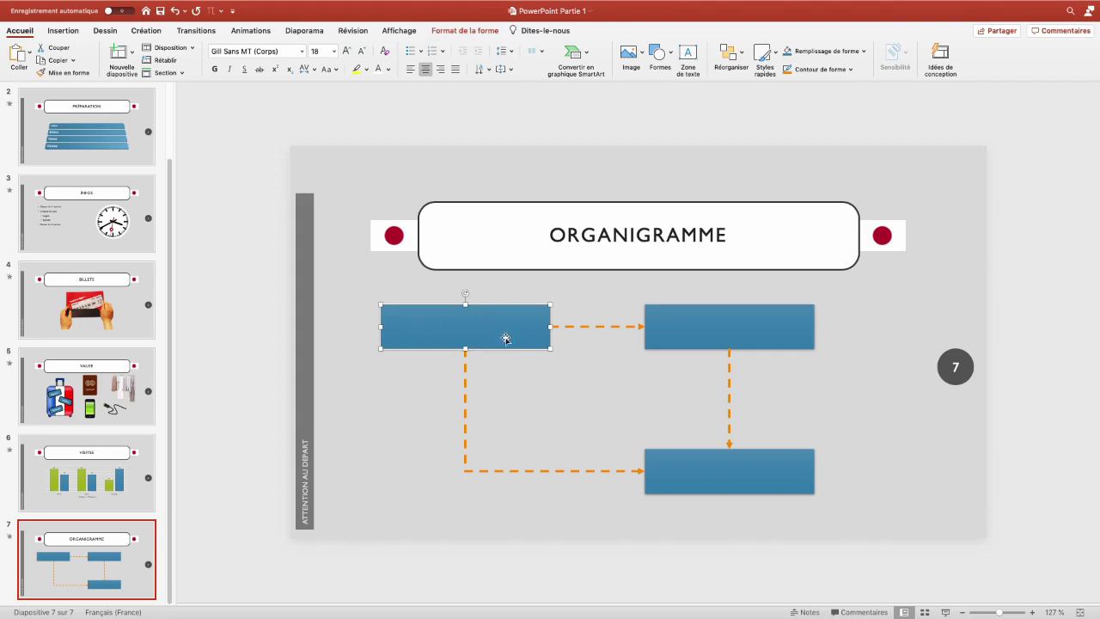
left_click(250, 30)
- Give the top-left box an Apparaître entrance, then the top arrow and top-right box a shared Damier entrance
left_click(75, 60)
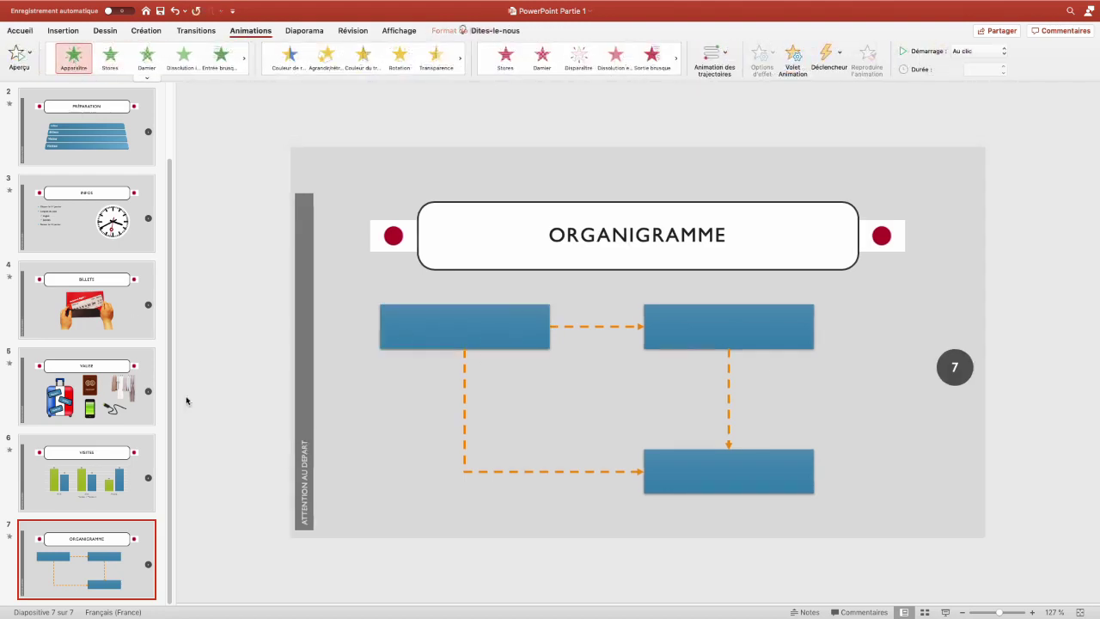
left_click(587, 328)
left_click(694, 327)
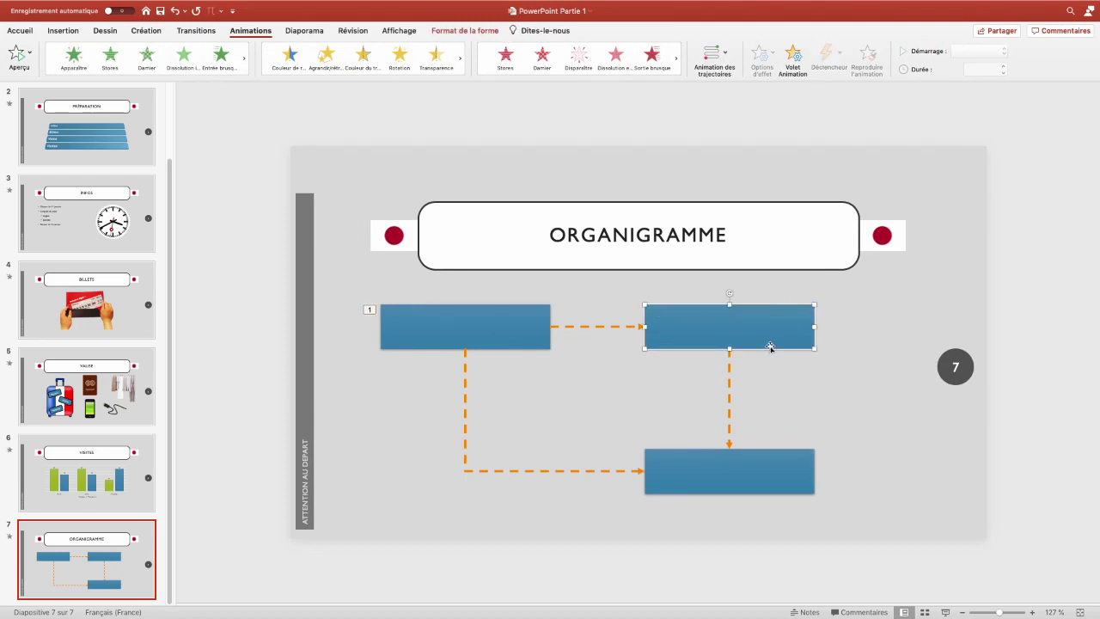
left_click(616, 327)
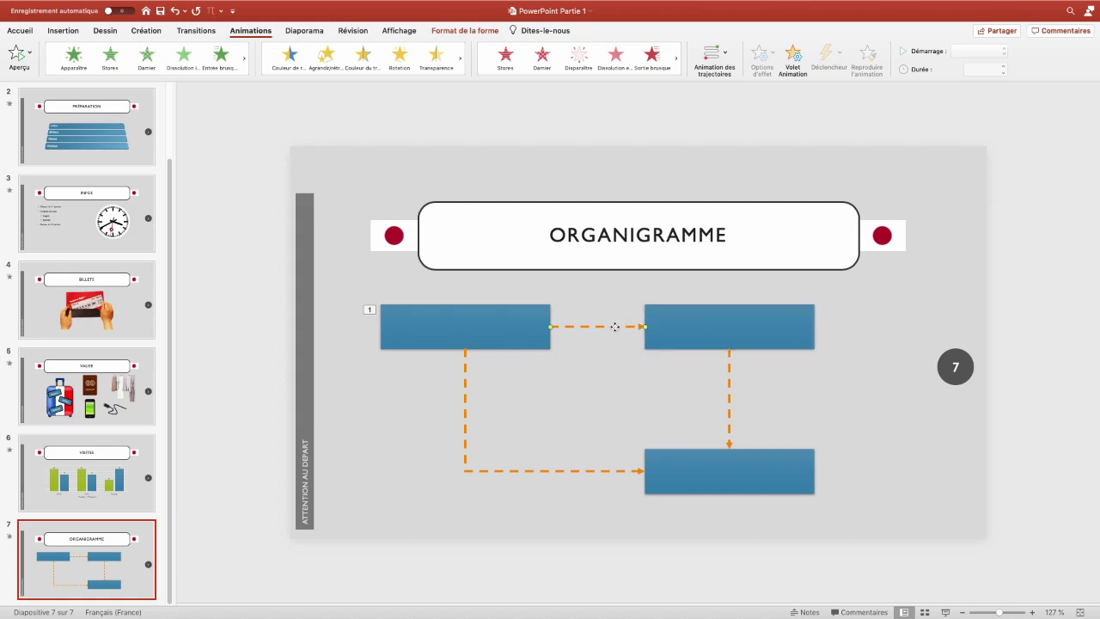
left_click(685, 332)
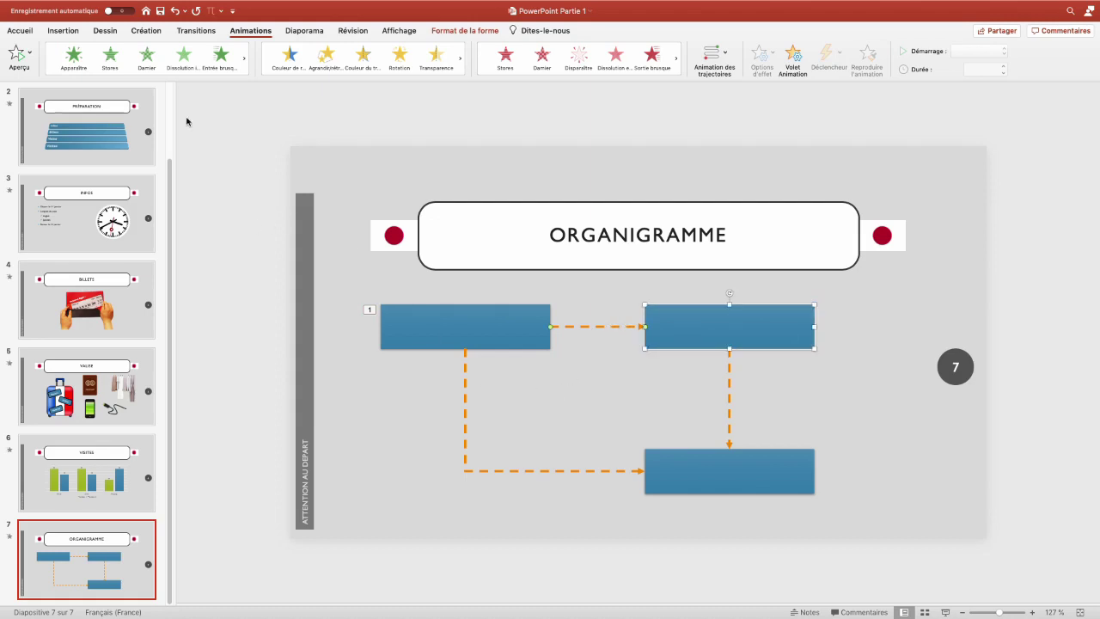
left_click(147, 59)
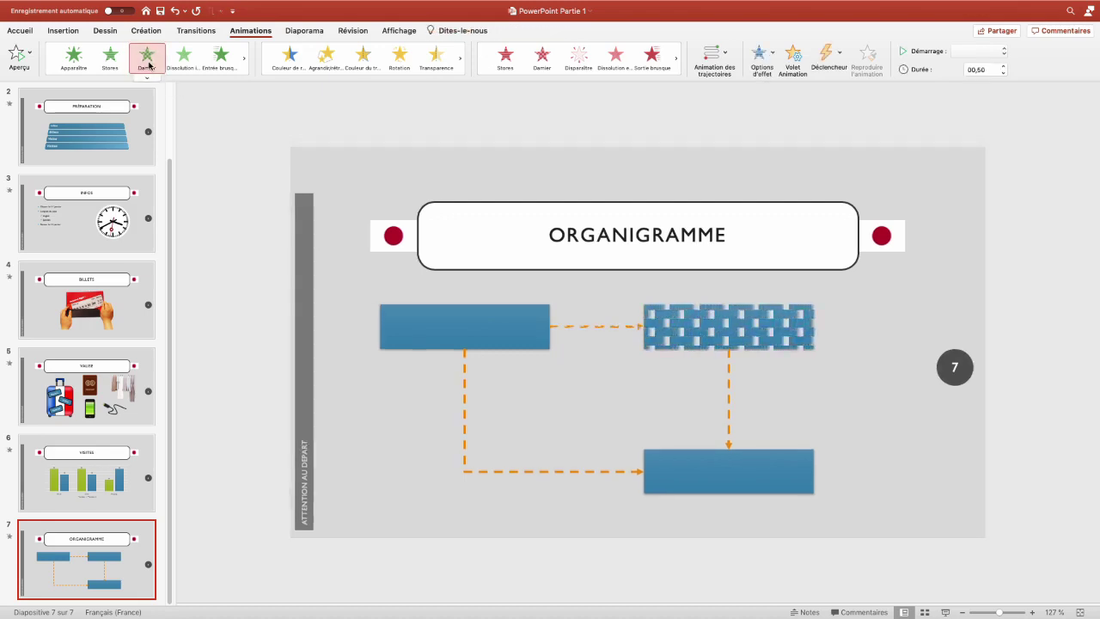
left_click(792, 60)
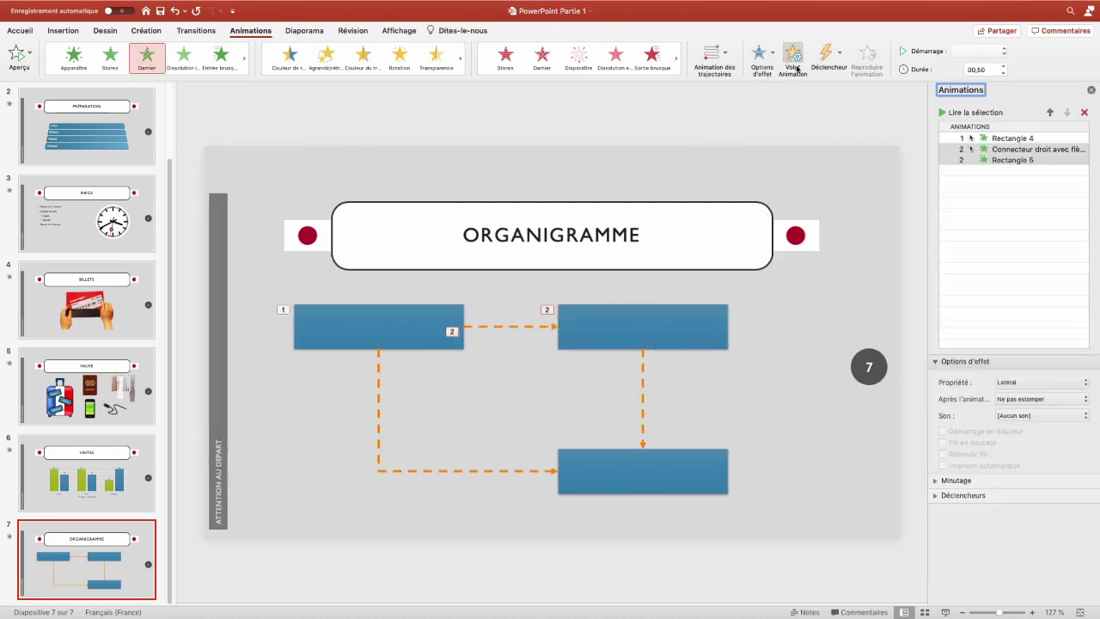
- Review the first two animations, then give the elbow connector, vertical arrow and bottom box a Damier entrance as step 3
left_click(1010, 139)
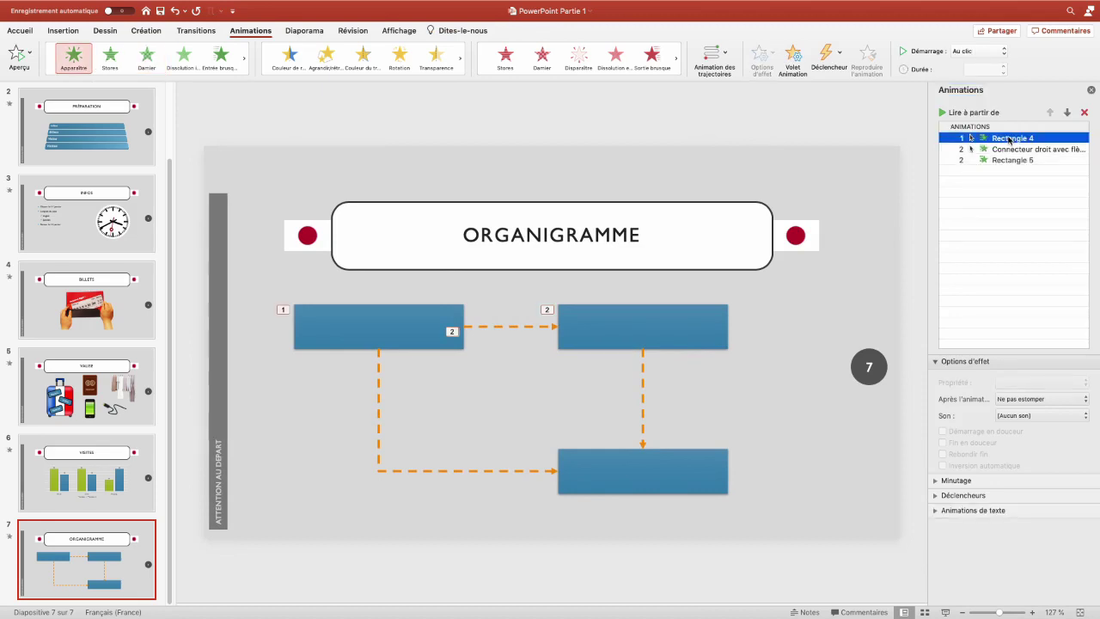
left_click(1010, 161)
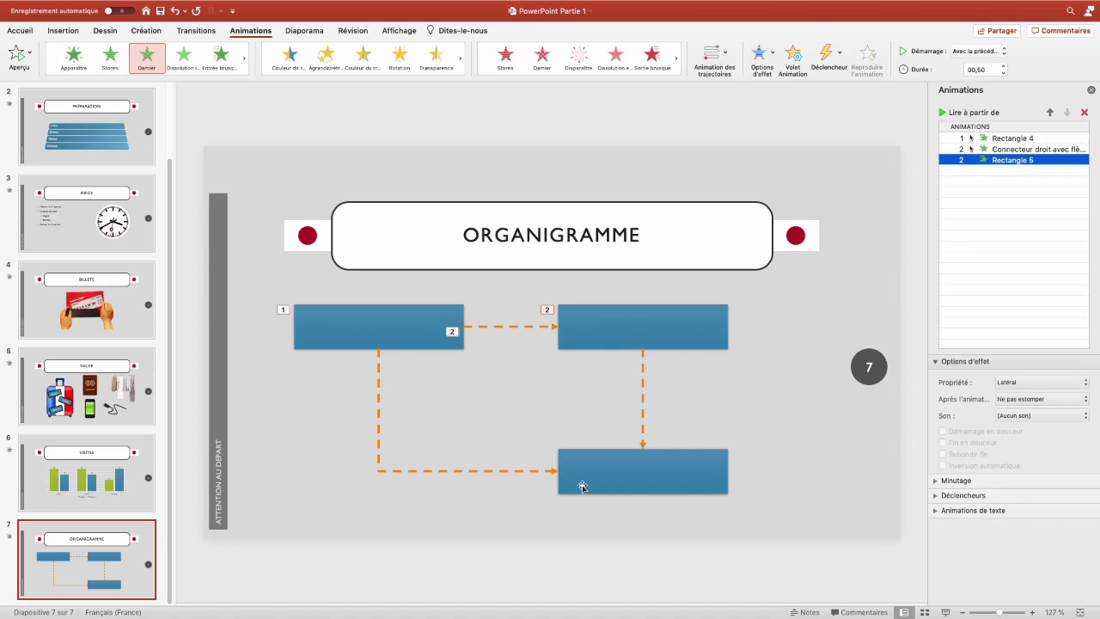
left_click(379, 423)
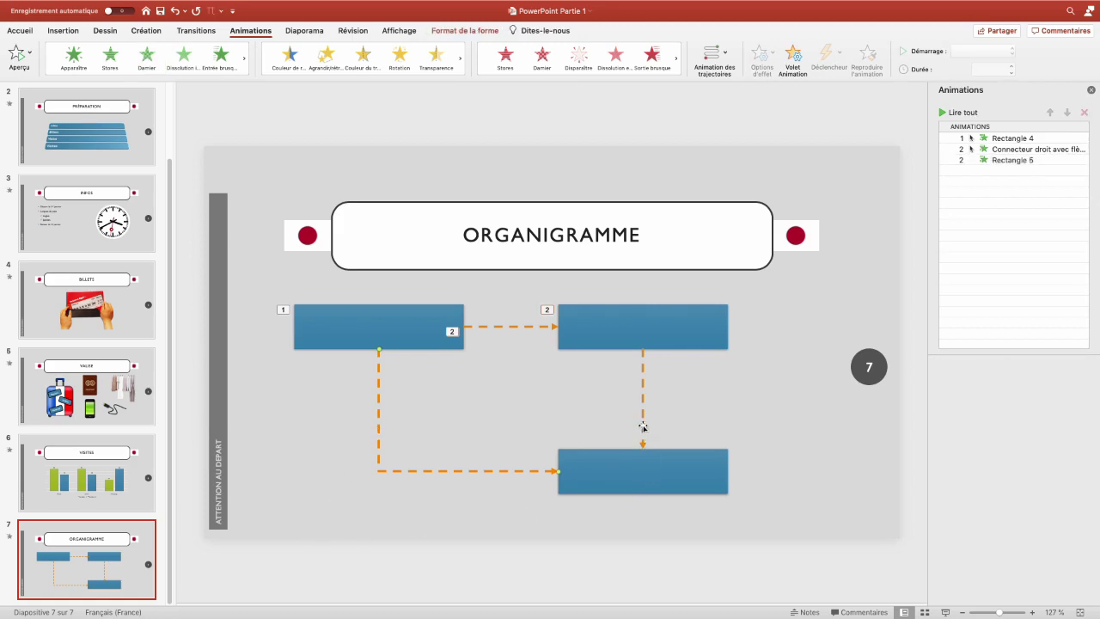
left_click(606, 475)
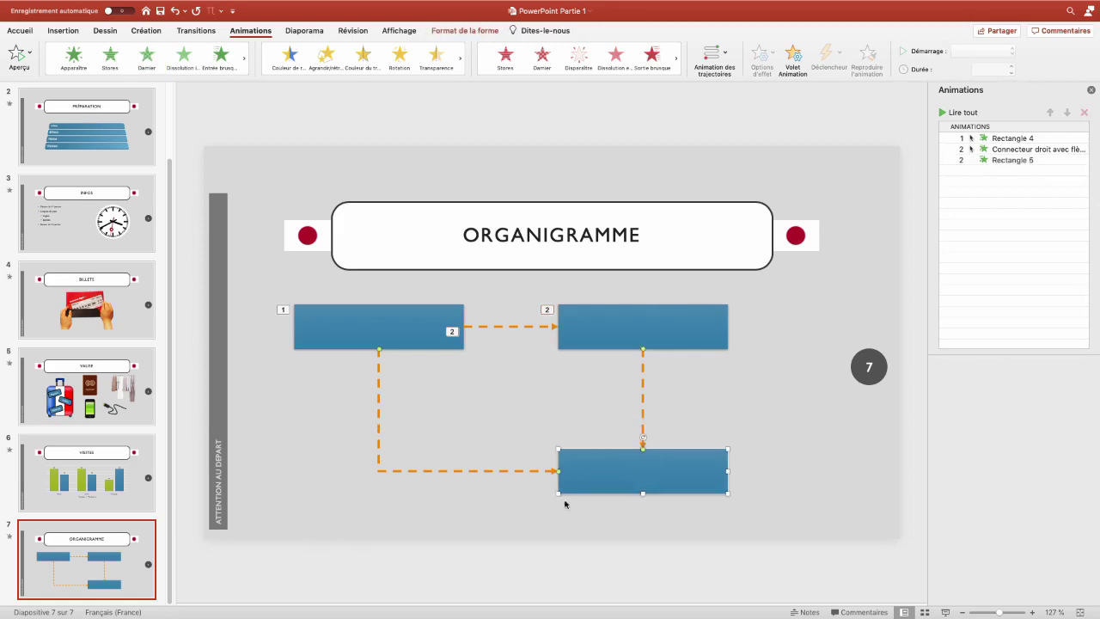
left_click(146, 62)
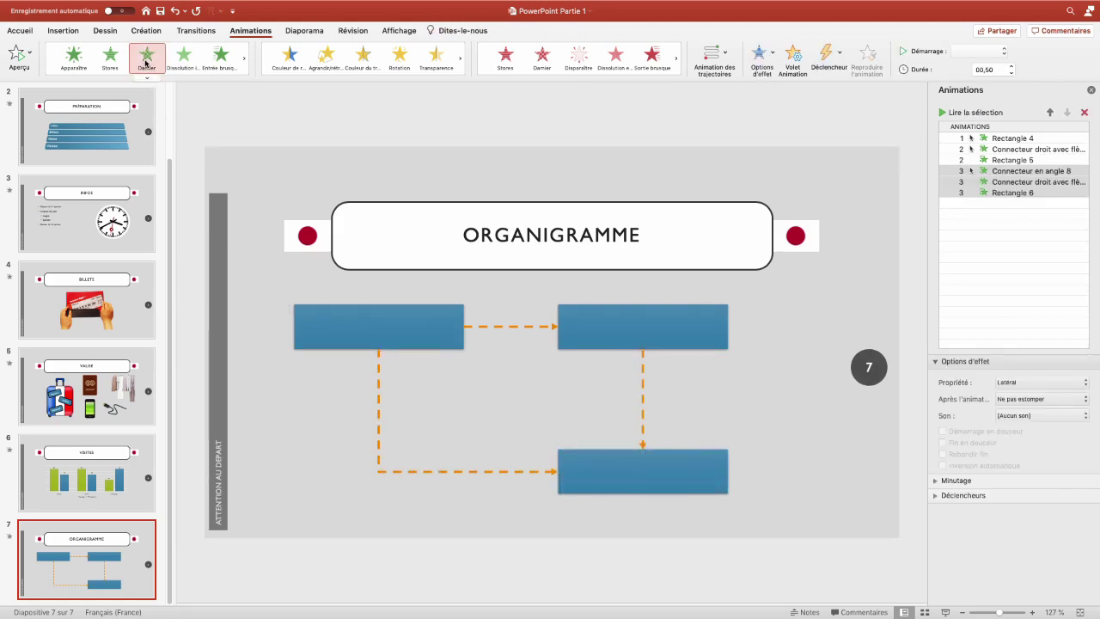